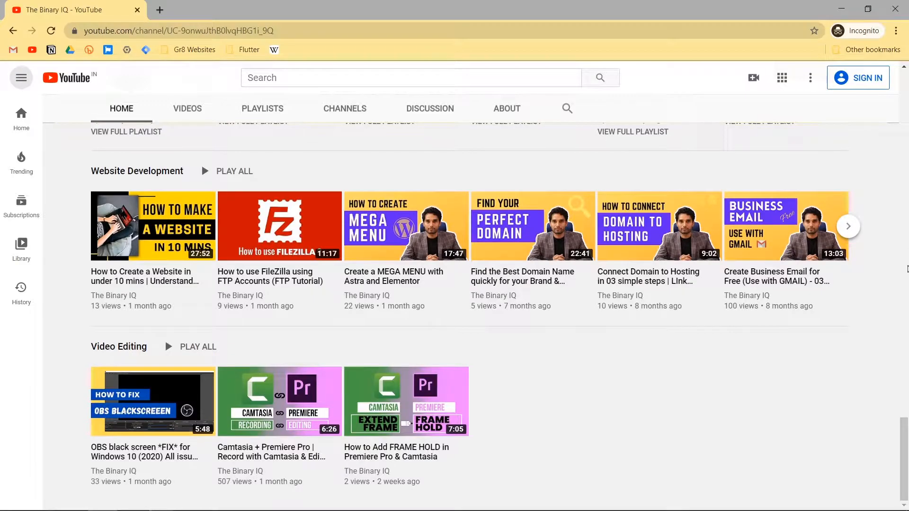
Look through The Binary IQ channel's uploaded videos and created playlists, and return to the channel's home page
{"action": "left_click_drag", "start_coordinate": [907, 468], "coordinate": [908, 122]}
{"action": "left_click", "coordinate": [178, 313]}
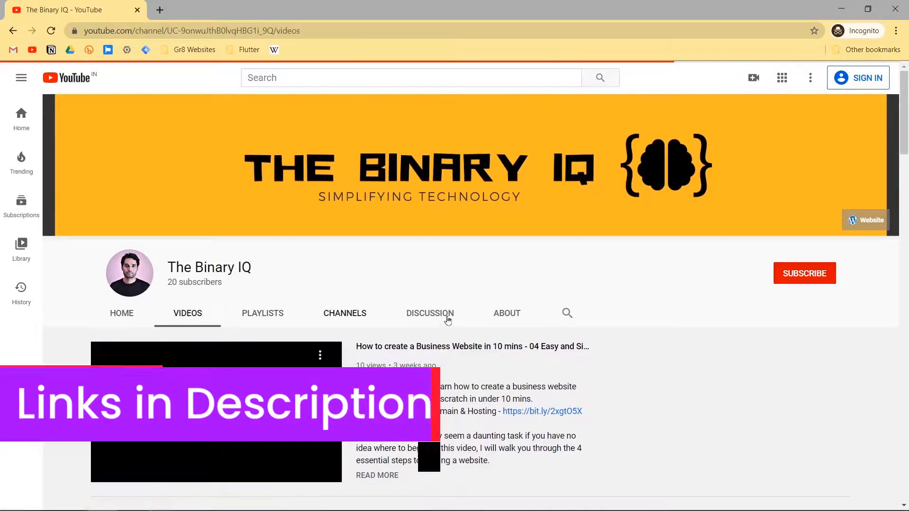
{"action": "mouse_move", "coordinate": [907, 124]}
{"action": "left_mouse_down"}
{"action": "mouse_move", "coordinate": [908, 346]}
{"action": "mouse_move", "coordinate": [908, 111]}
{"action": "left_mouse_up"}
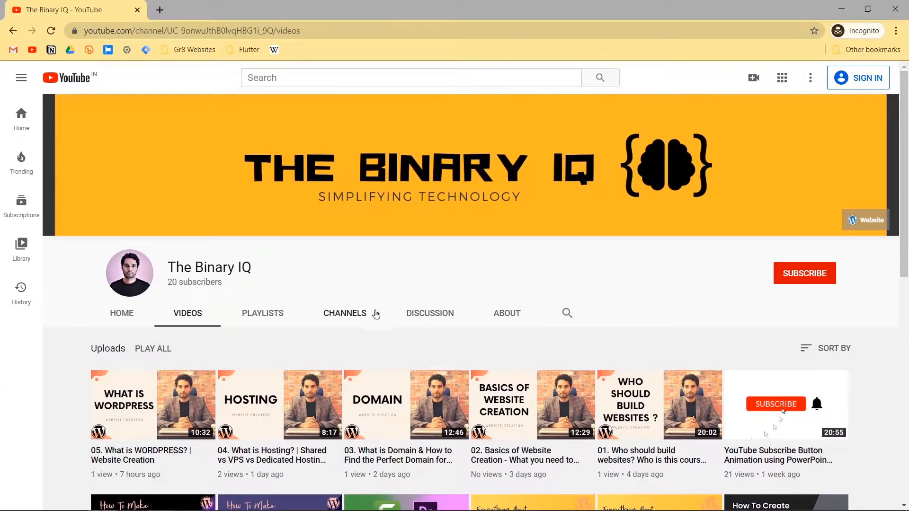
{"action": "left_click", "coordinate": [271, 317]}
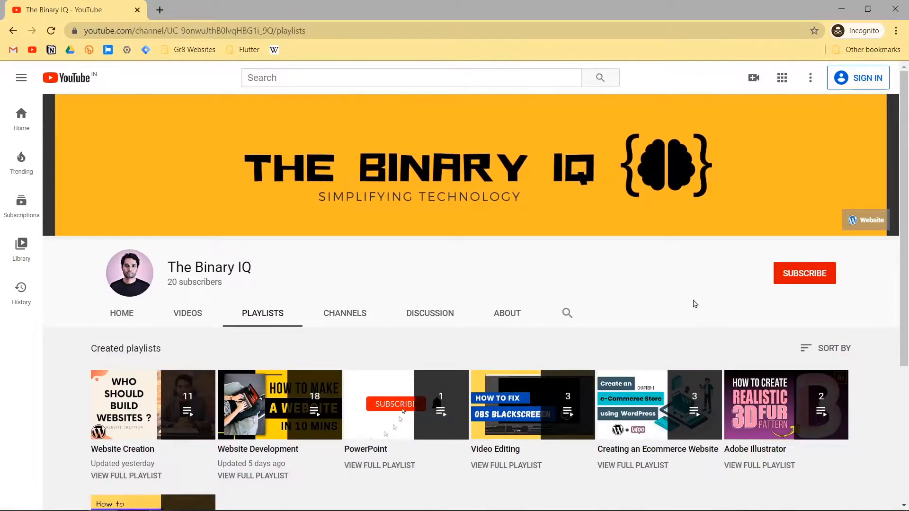
{"action": "mouse_move", "coordinate": [908, 179]}
{"action": "left_mouse_down"}
{"action": "mouse_move", "coordinate": [908, 275]}
{"action": "mouse_move", "coordinate": [908, 179]}
{"action": "left_mouse_up"}
{"action": "left_click", "coordinate": [122, 321]}
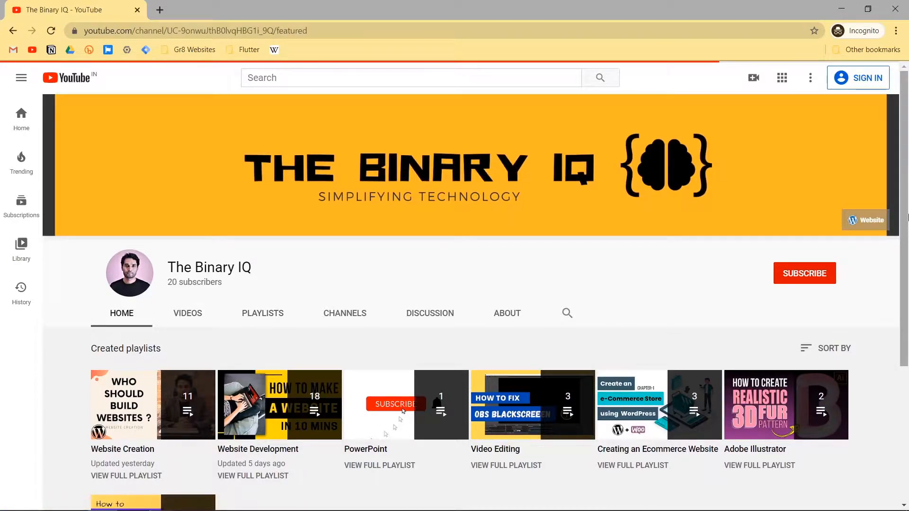
{"action": "left_click", "coordinate": [112, 474]}
{"action": "left_click", "coordinate": [114, 476]}
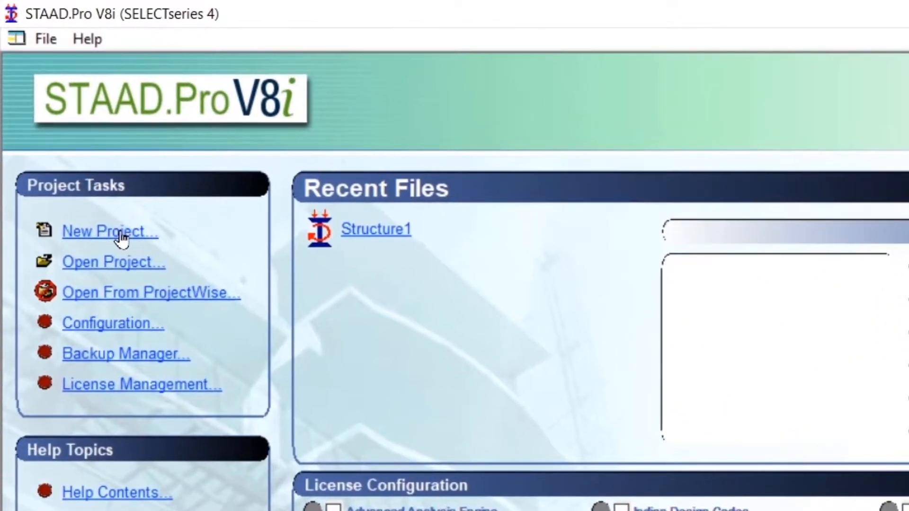
Start a new STAAD.Pro project, name the file Floor Loads and copy that name
{"action": "left_click", "coordinate": [61, 116]}
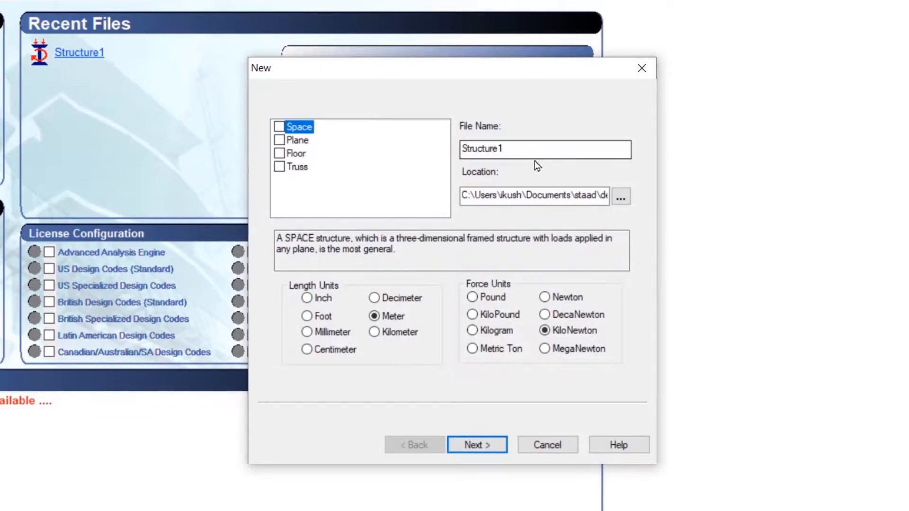
{"action": "left_click", "coordinate": [542, 149]}
{"action": "type", "text": "Floor Loads"}
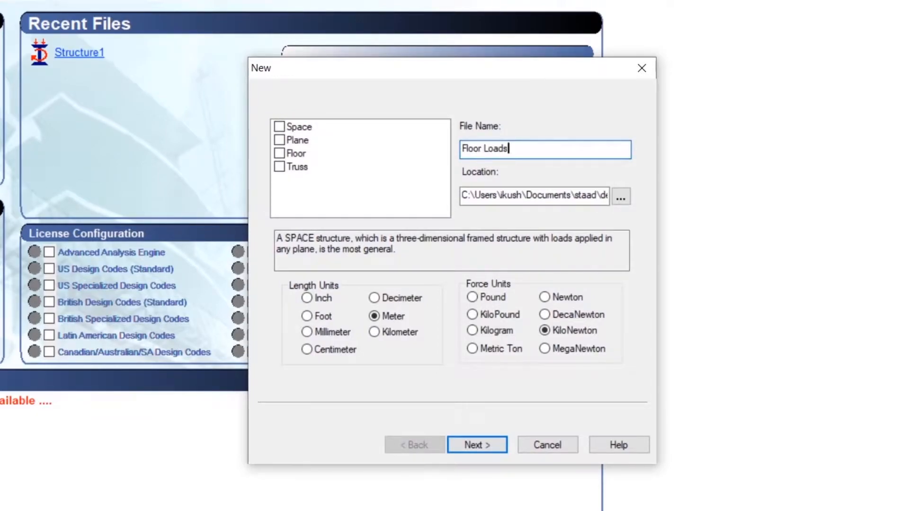
{"action": "key", "text": "ctrl+a"}
{"action": "key", "text": "ctrl+c"}
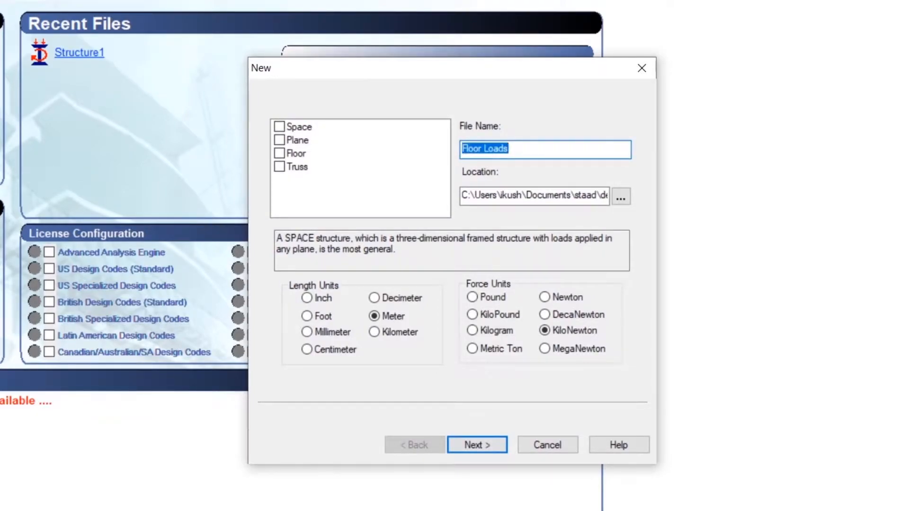
Replace the last folder of the project's location path with Floor Loads
{"action": "left_click_drag", "start_coordinate": [600, 195], "coordinate": [618, 196]}
{"action": "left_click", "coordinate": [580, 195]}
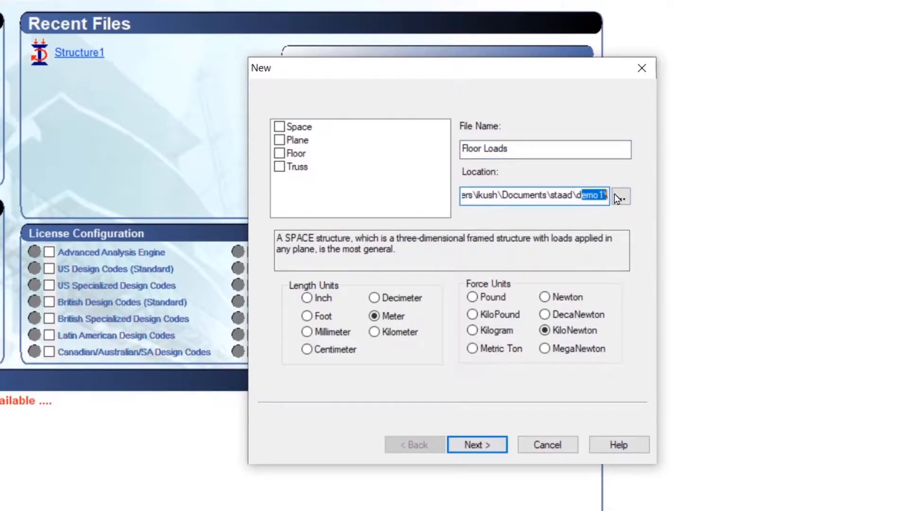
{"action": "key", "text": "BackSpace"}
{"action": "key", "text": "ctrl+v"}
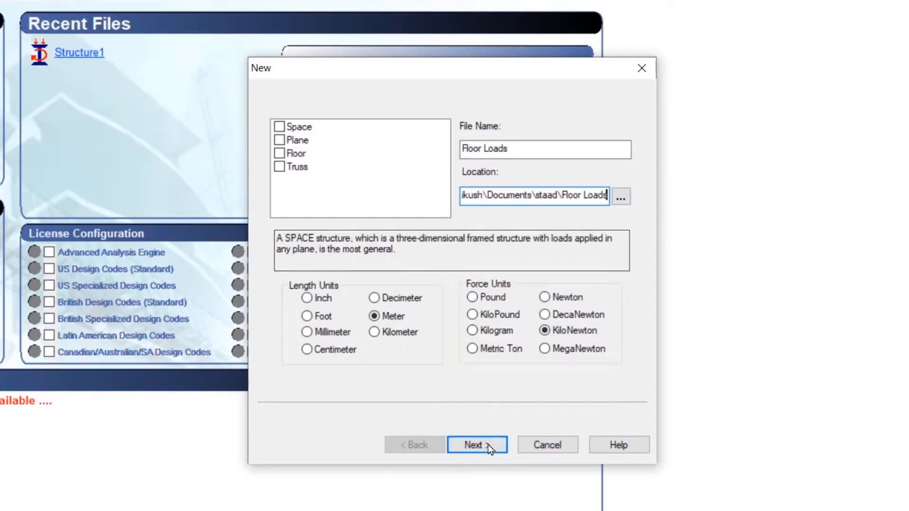
{"action": "left_click_drag", "start_coordinate": [501, 196], "coordinate": [562, 195]}
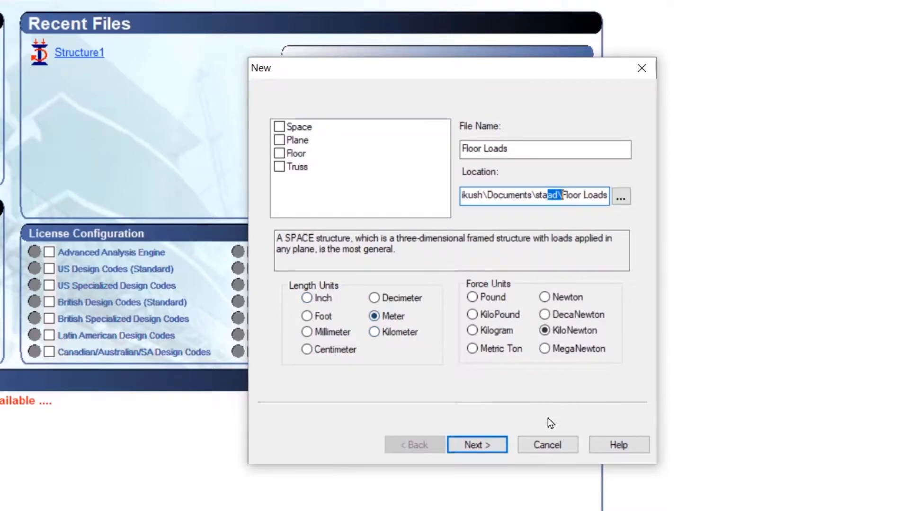
Accept creating the project folder and finish the project setup with Add Beam as the starting option
{"action": "left_click", "coordinate": [489, 451]}
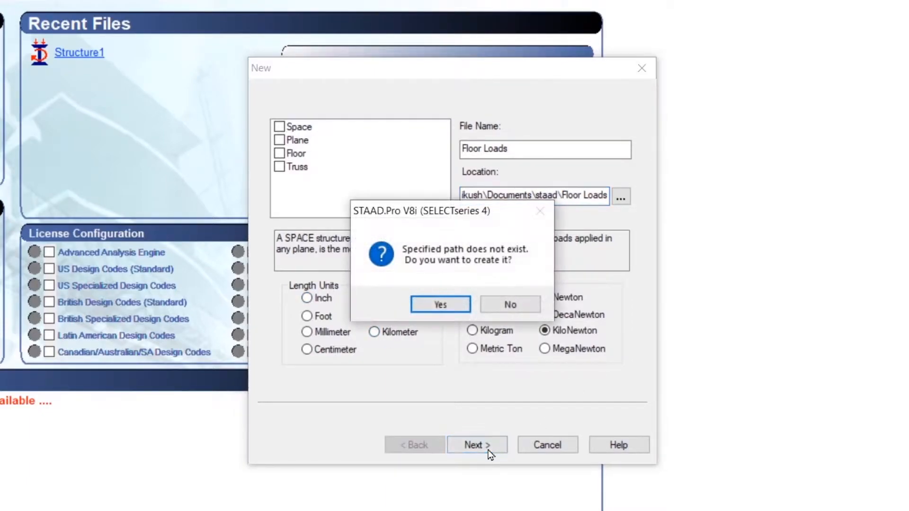
{"action": "left_click", "coordinate": [440, 304]}
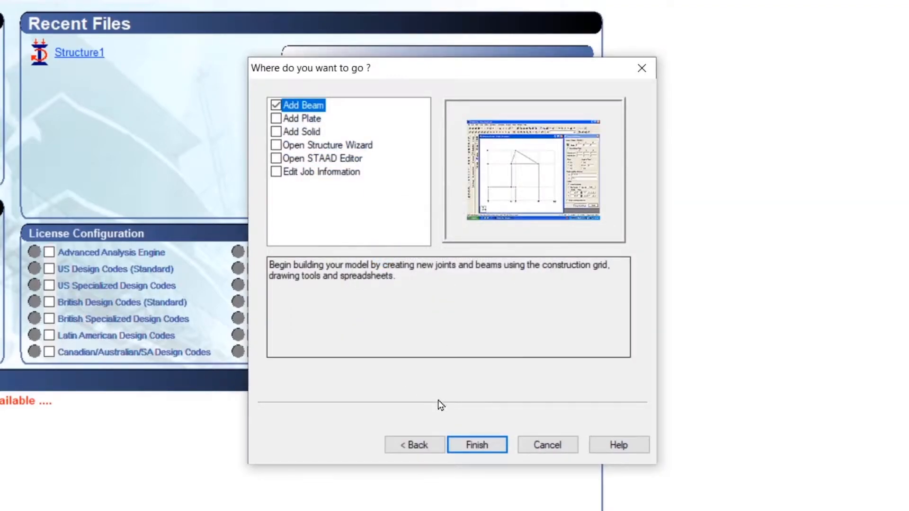
{"action": "left_click", "coordinate": [479, 448]}
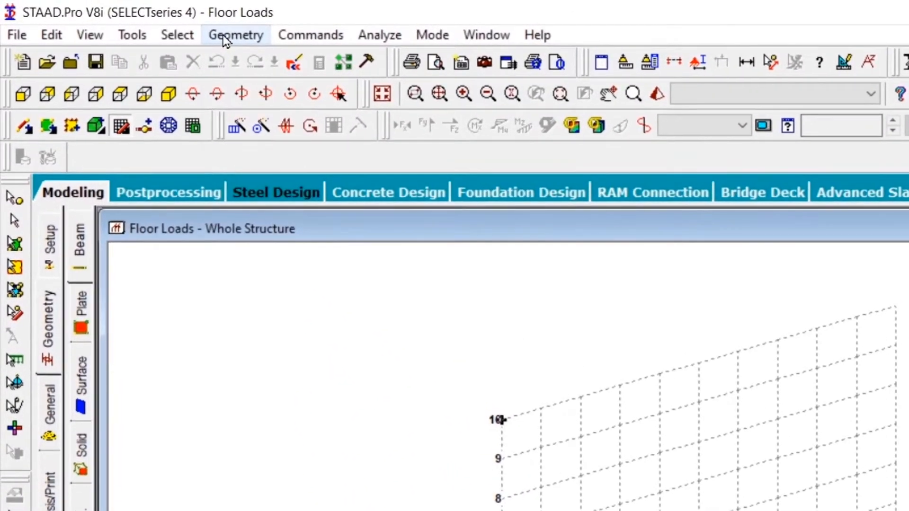
Run the Structure Wizard and open the parameters of the Bay Frame prototype from the Frame Models
{"action": "left_click", "coordinate": [126, 19]}
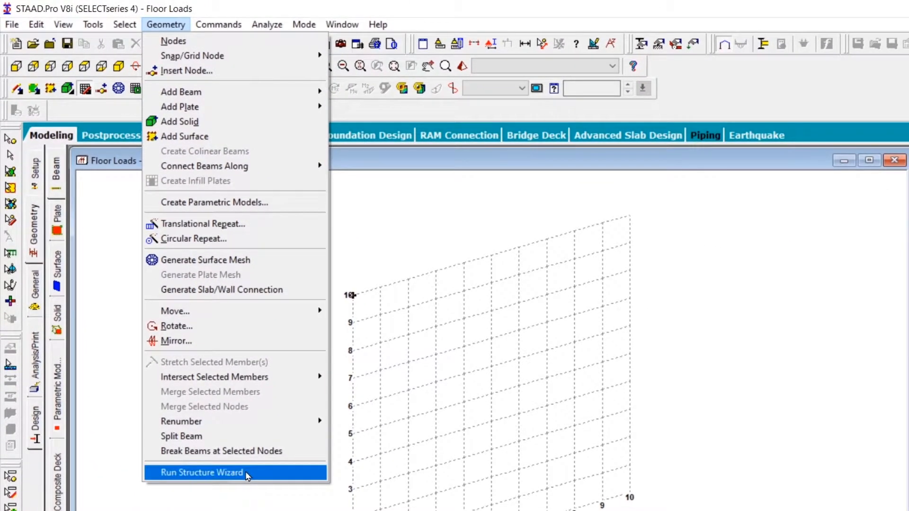
{"action": "left_click", "coordinate": [246, 473]}
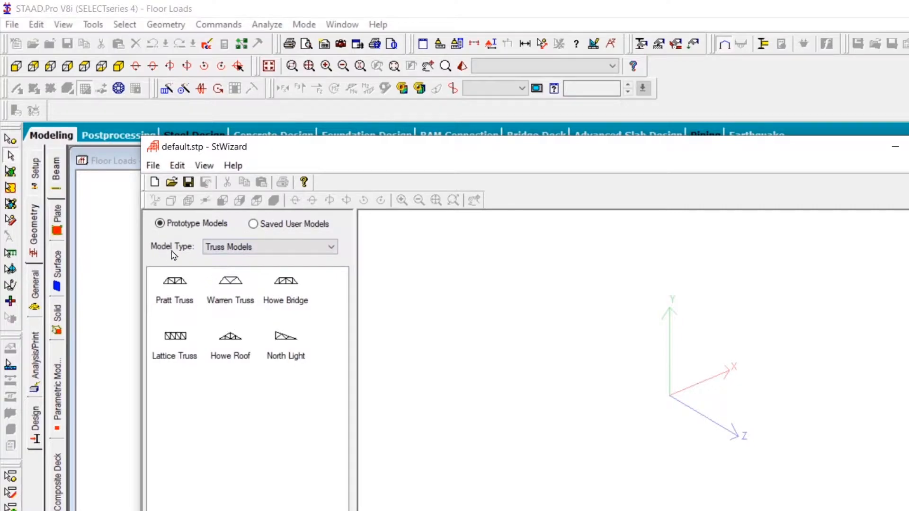
{"action": "left_click", "coordinate": [208, 247]}
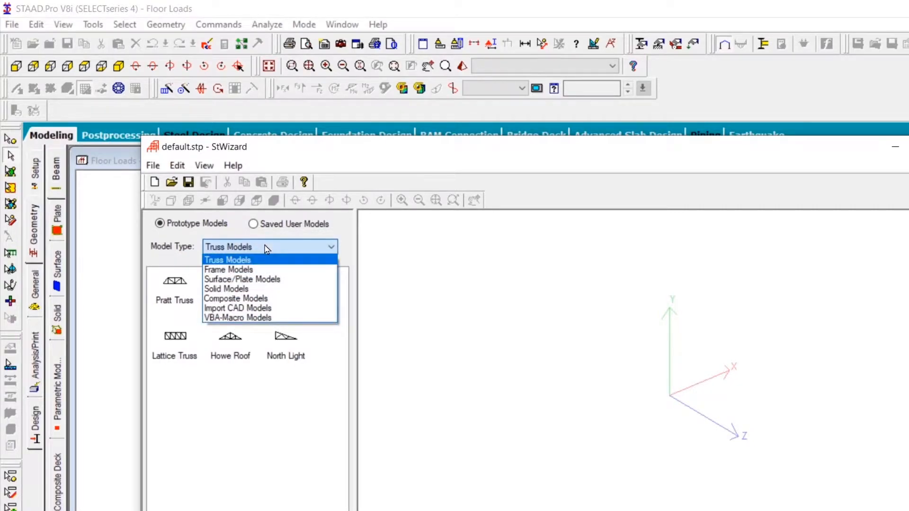
{"action": "left_click", "coordinate": [227, 267]}
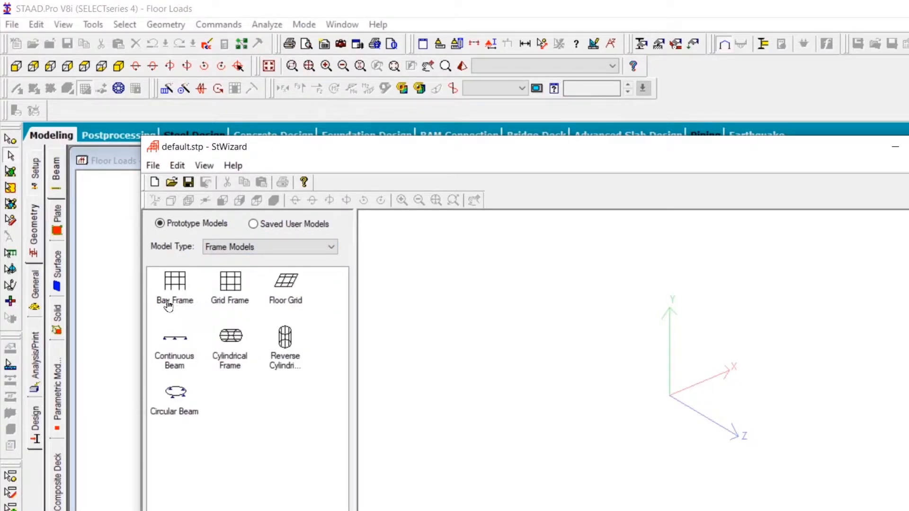
{"action": "left_click", "coordinate": [176, 304]}
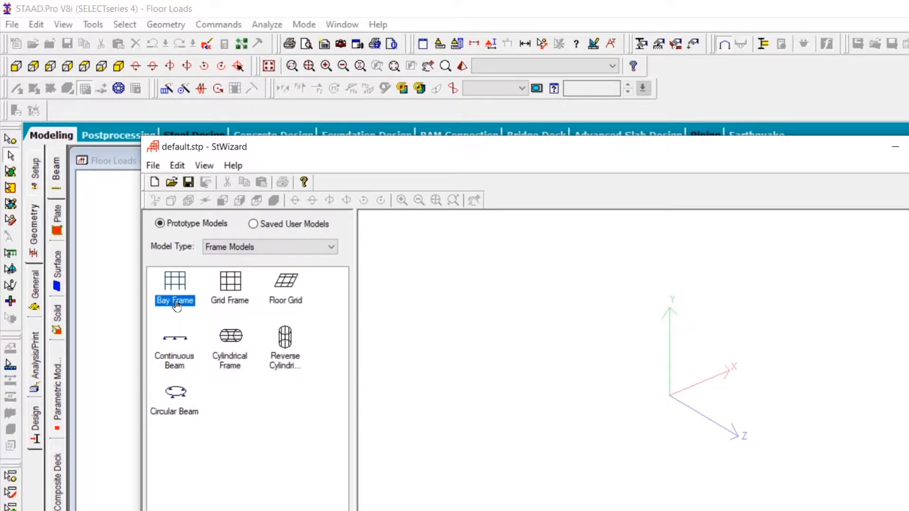
{"action": "double_click", "coordinate": [176, 303]}
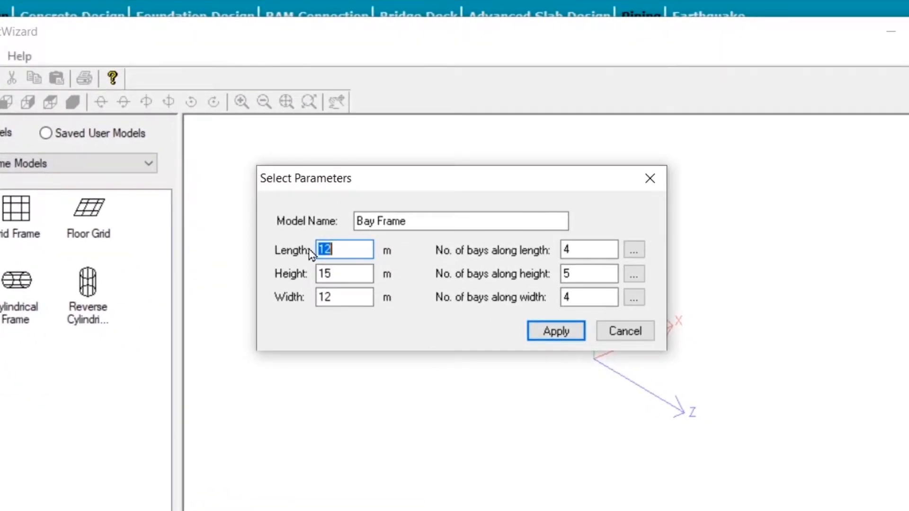
Set 3 bays along the frame's length, with bay 1 at 3 m and bay 3 at 5 m
{"action": "double_click", "coordinate": [566, 249]}
{"action": "type", "text": "3"}
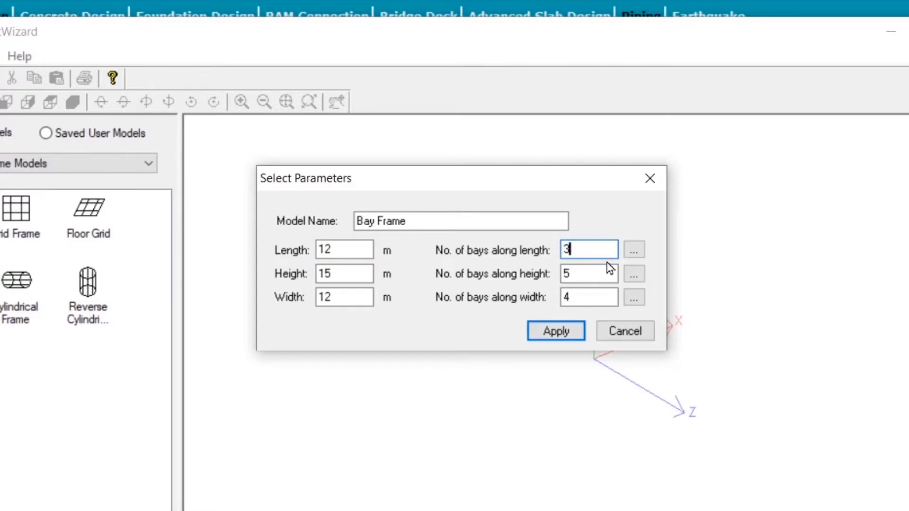
{"action": "left_click", "coordinate": [633, 250]}
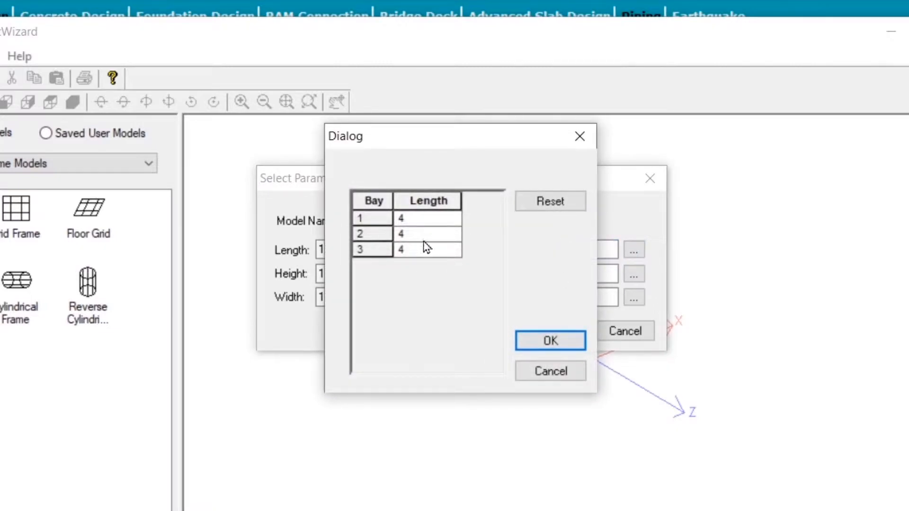
{"action": "double_click", "coordinate": [409, 218]}
{"action": "double_click", "coordinate": [431, 251]}
{"action": "type", "text": "5"}
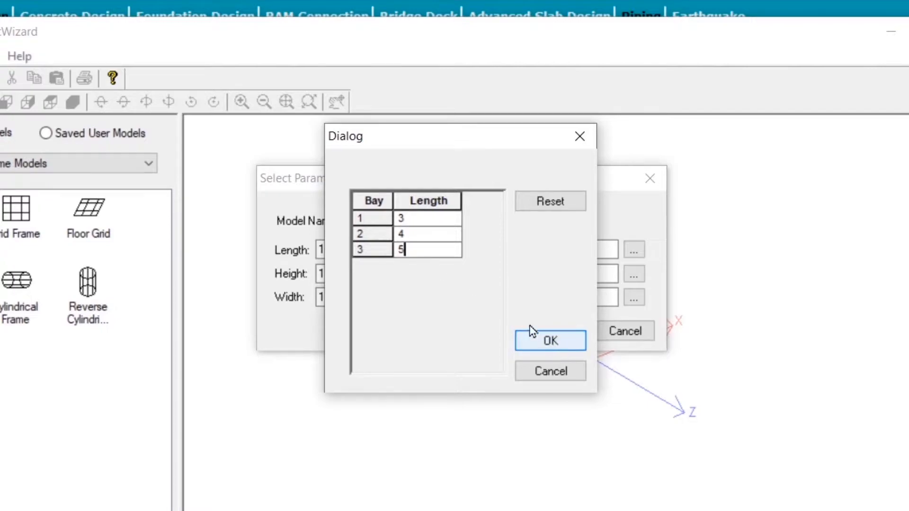
{"action": "left_click", "coordinate": [564, 343]}
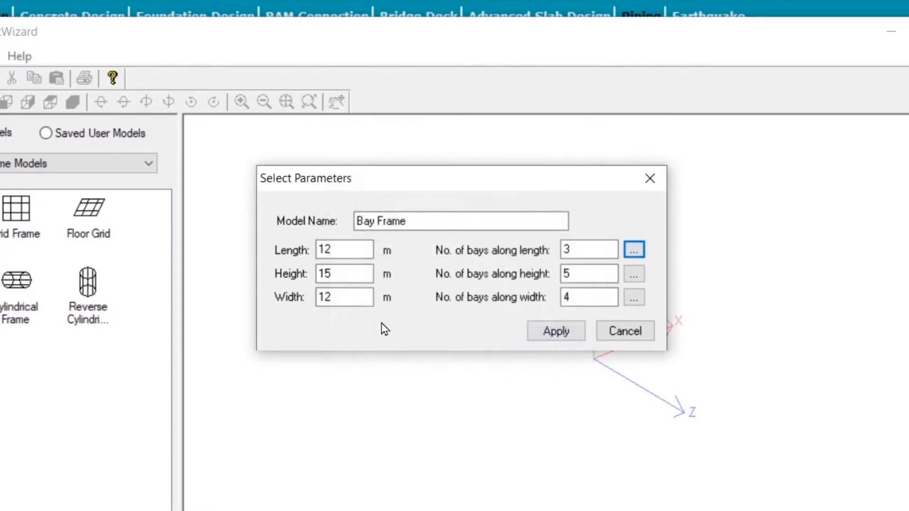
Set the frame's height to 6 m with 2 bays along the height, accepting the equal bay lengths
{"action": "left_click_drag", "start_coordinate": [338, 276], "coordinate": [274, 271]}
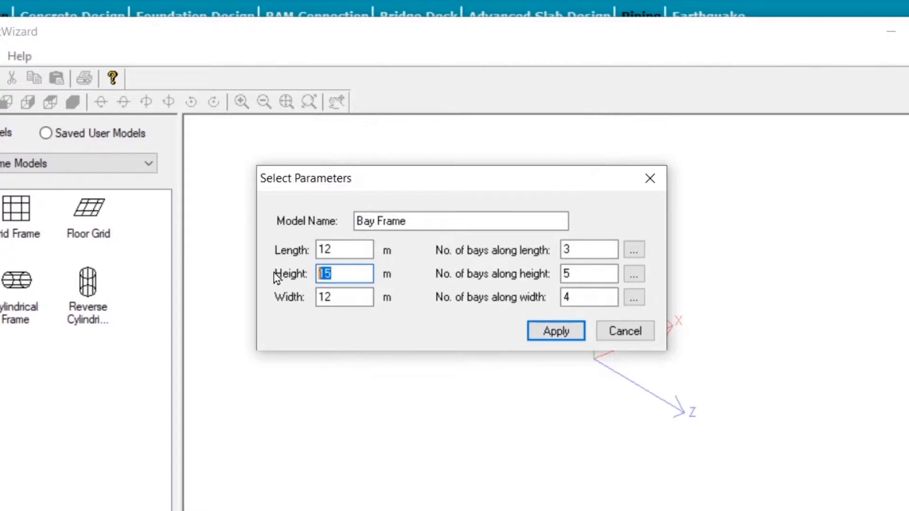
{"action": "type", "text": "6"}
{"action": "key", "text": "Tab"}
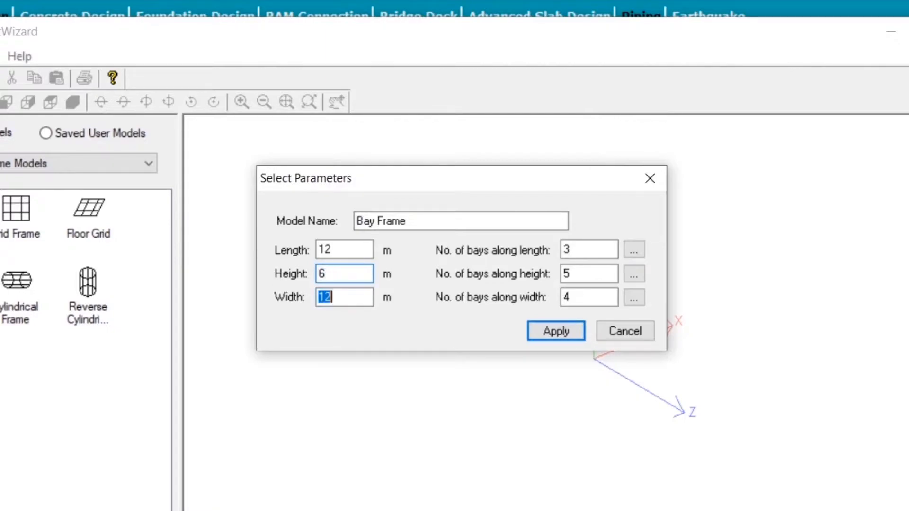
{"action": "left_click_drag", "start_coordinate": [602, 272], "coordinate": [531, 270]}
{"action": "type", "text": "2"}
{"action": "key", "text": "Tab"}
{"action": "left_click", "coordinate": [634, 274]}
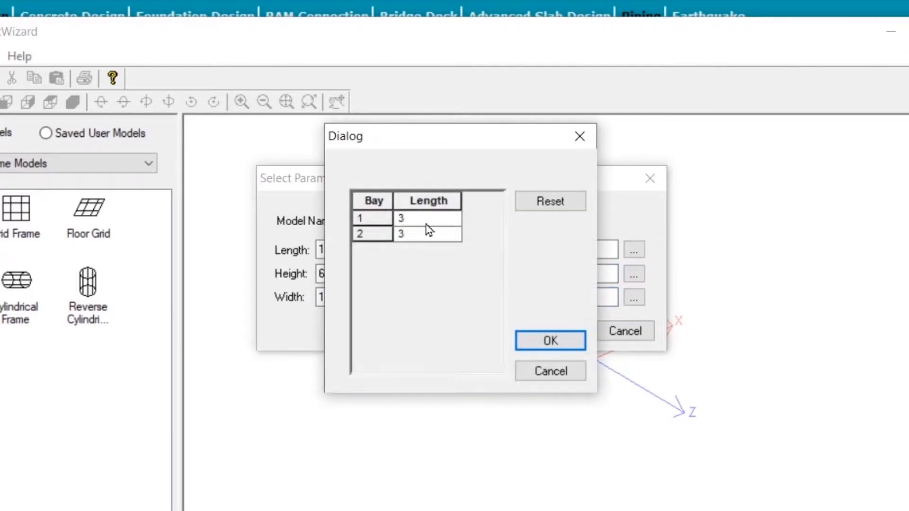
{"action": "left_click", "coordinate": [549, 348]}
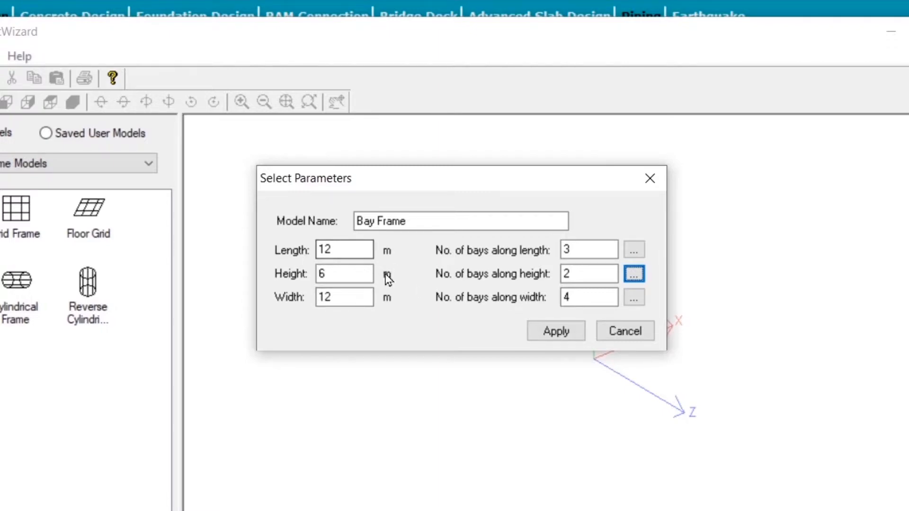
Set 3 bays along the width, with bay 1 at 3 m and bay 3 at 5 m, and generate the bay frame
{"action": "double_click", "coordinate": [586, 300]}
{"action": "type", "text": "3"}
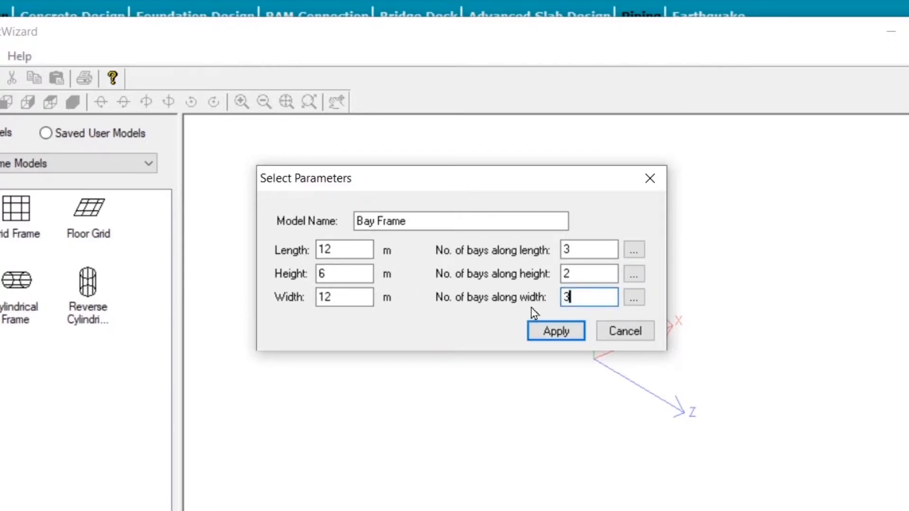
{"action": "left_click", "coordinate": [637, 301]}
{"action": "left_click", "coordinate": [414, 222]}
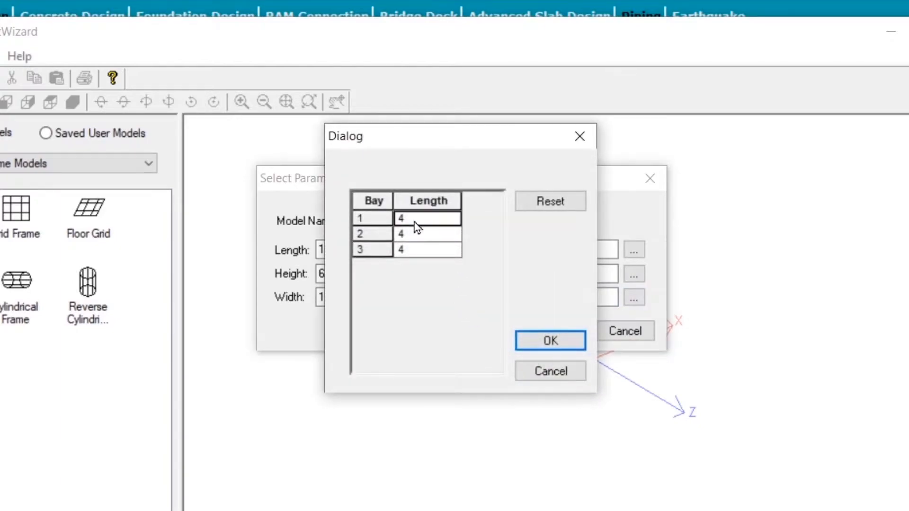
{"action": "left_click", "coordinate": [416, 220]}
{"action": "type", "text": "3"}
{"action": "key", "text": "Return"}
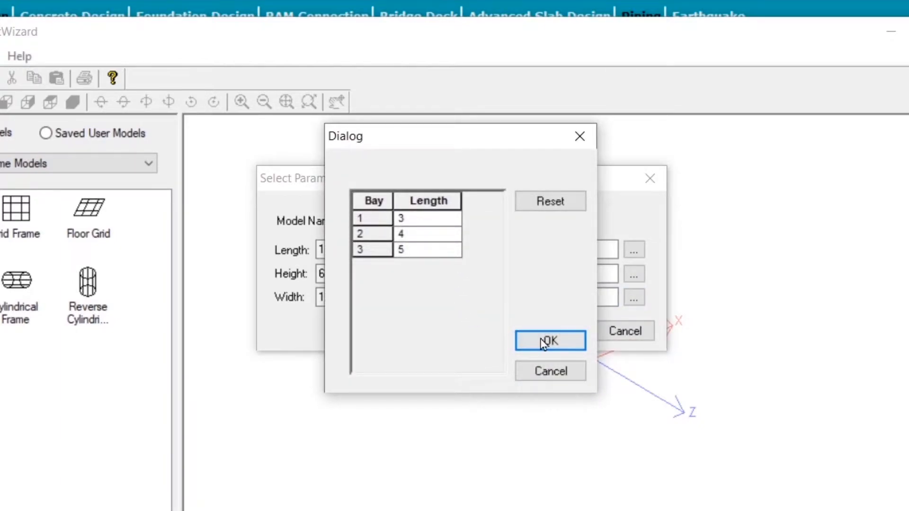
{"action": "left_click", "coordinate": [549, 341]}
{"action": "left_click", "coordinate": [558, 337]}
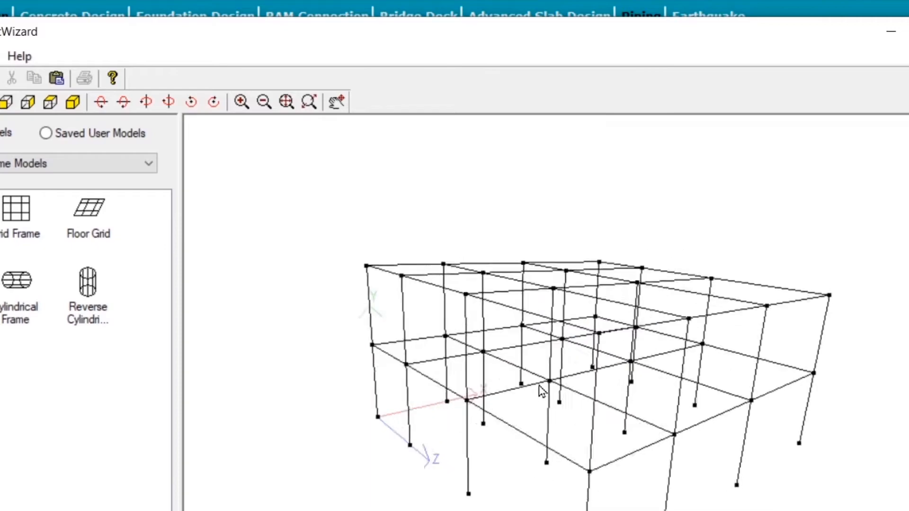
{"action": "left_click_drag", "start_coordinate": [574, 278], "coordinate": [674, 461]}
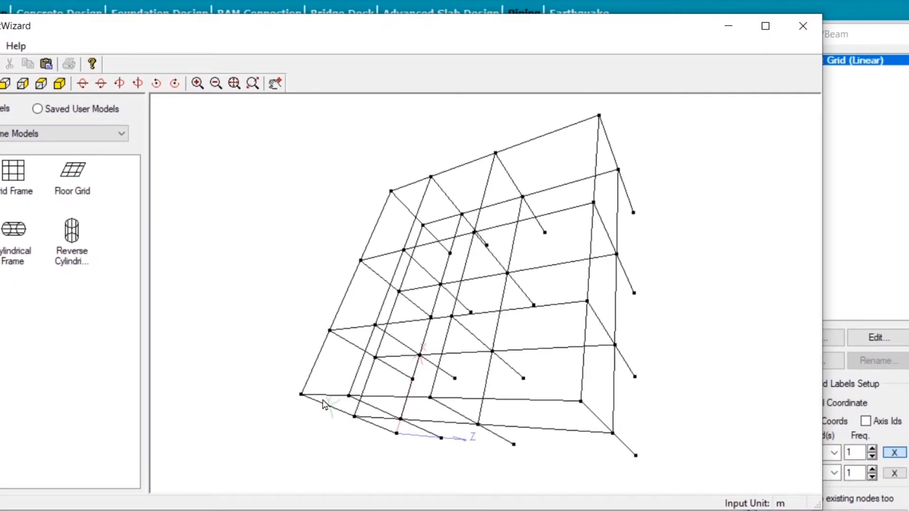
{"action": "left_click_drag", "start_coordinate": [465, 470], "coordinate": [586, 447]}
{"action": "left_click_drag", "start_coordinate": [483, 371], "coordinate": [485, 369]}
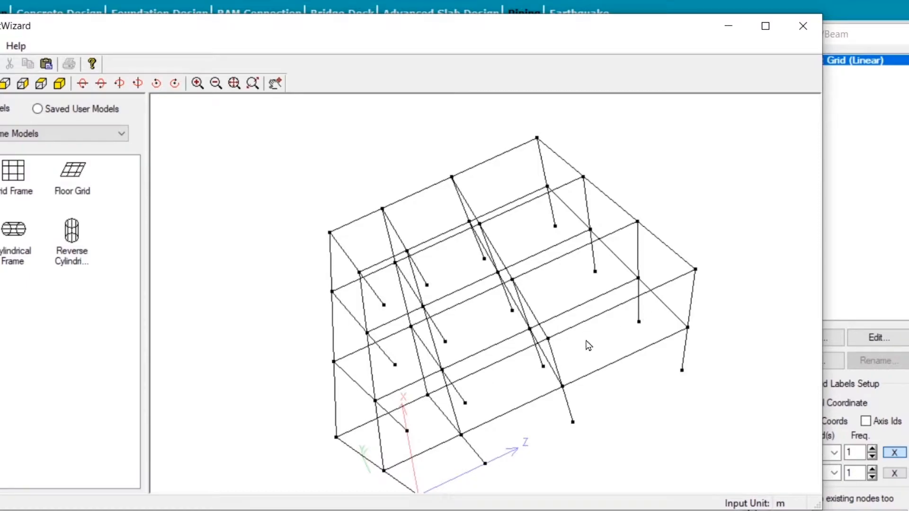
{"action": "left_click_drag", "start_coordinate": [485, 410], "coordinate": [243, 336]}
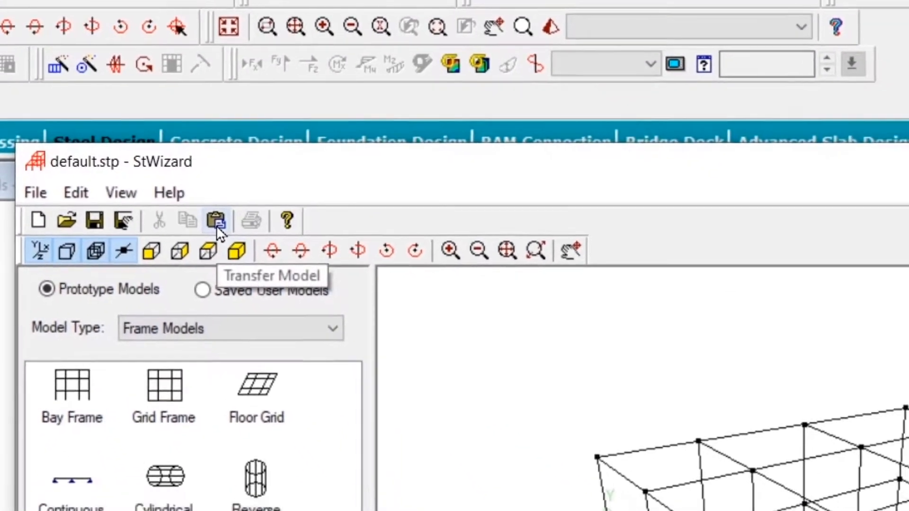
Transfer the generated bay frame into the STAAD.Pro model with X, Y and Z offsets of 0 m, and dismiss the snap grid settings
{"action": "left_click", "coordinate": [227, 237]}
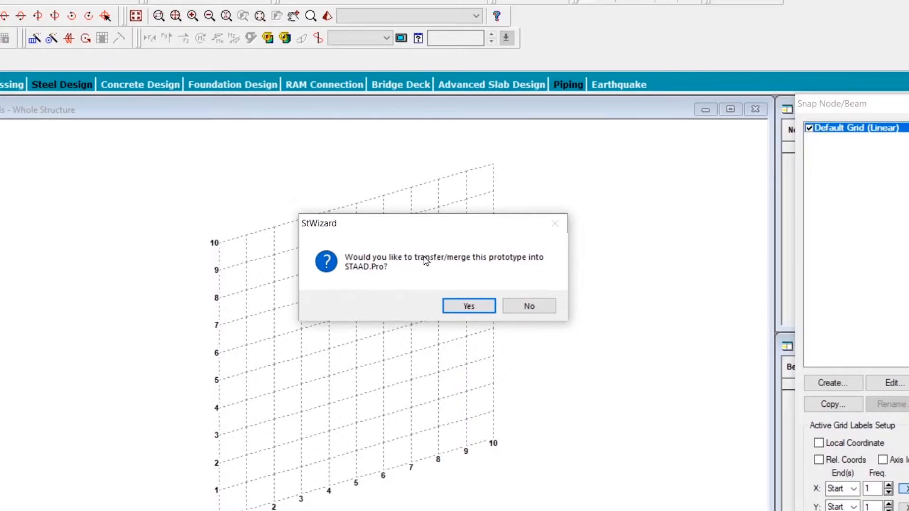
{"action": "left_click", "coordinate": [469, 306]}
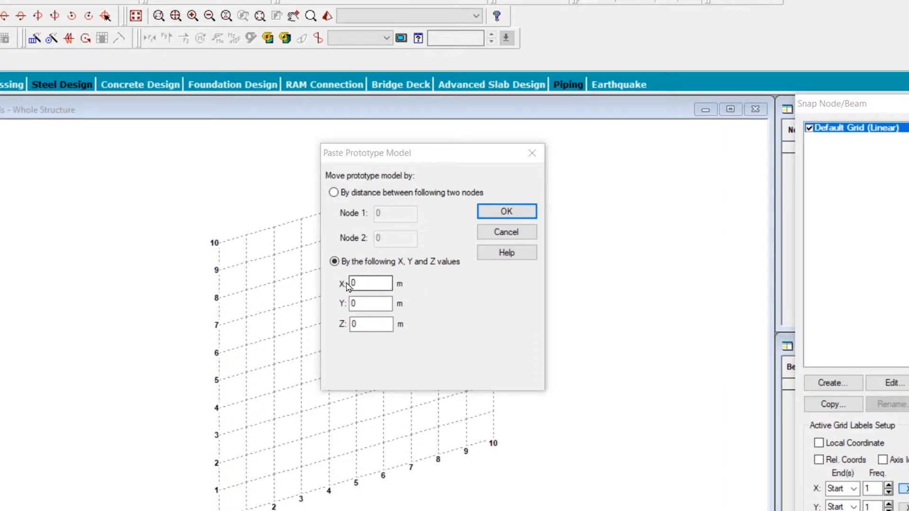
{"action": "left_click", "coordinate": [506, 211]}
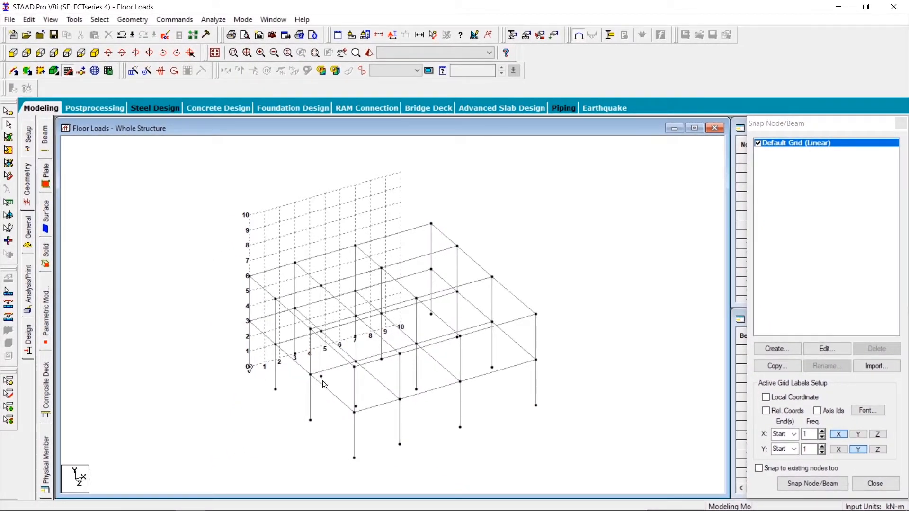
{"action": "double_click", "coordinate": [864, 127]}
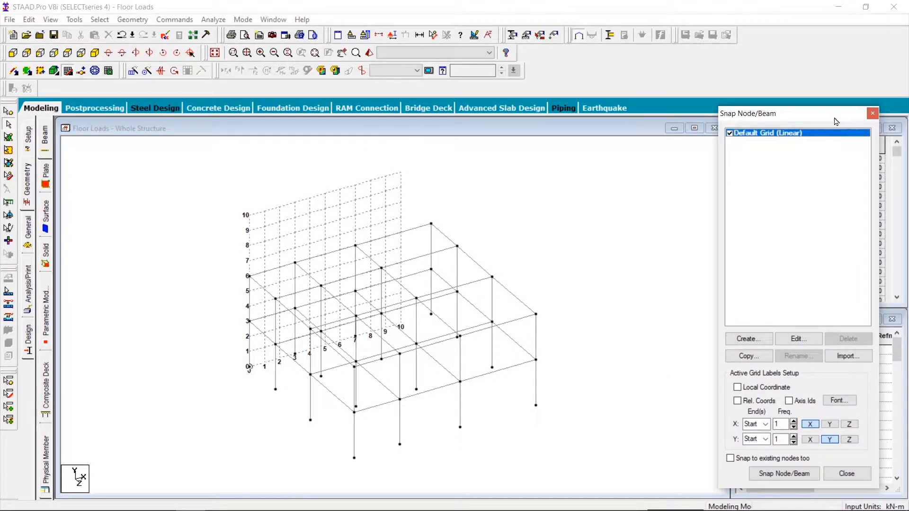
{"action": "left_click", "coordinate": [871, 114]}
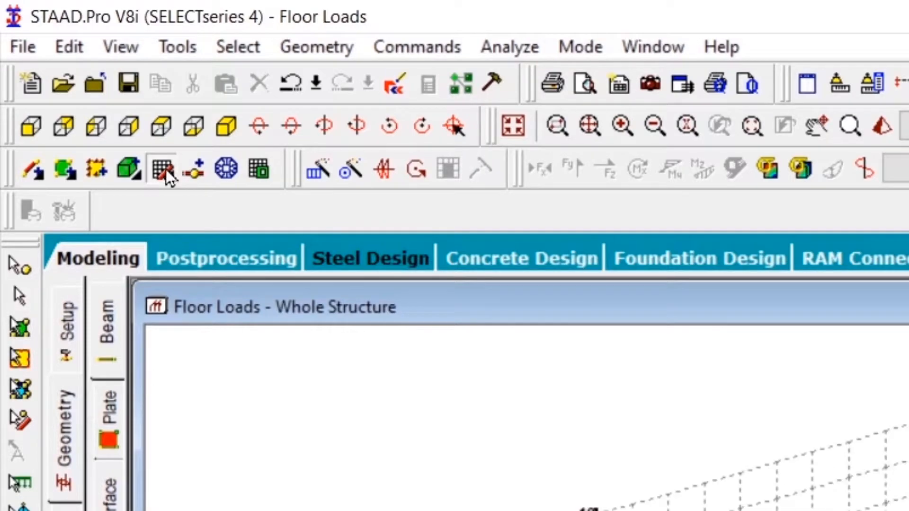
Create a linear snap grid named xz in the X-Z plane, make it the active grid, and leave the snap grid settings
{"action": "left_click", "coordinate": [163, 169]}
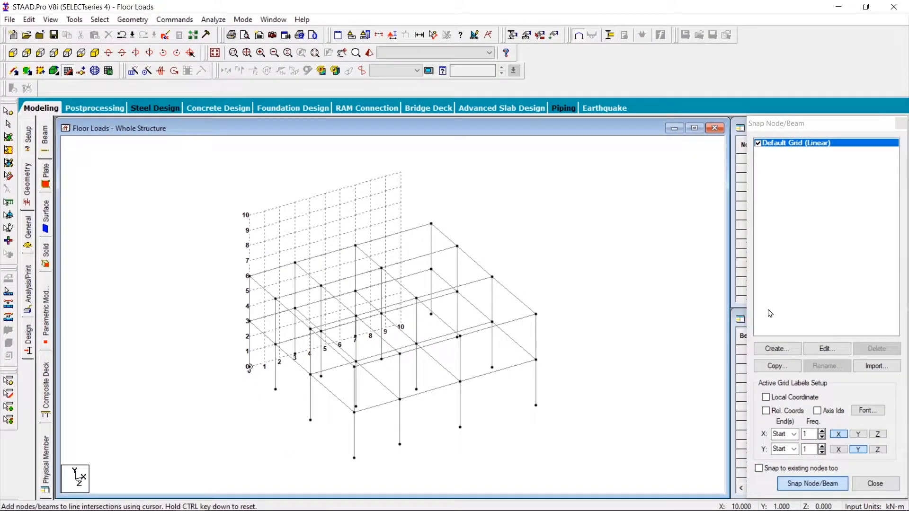
{"action": "left_click", "coordinate": [795, 355]}
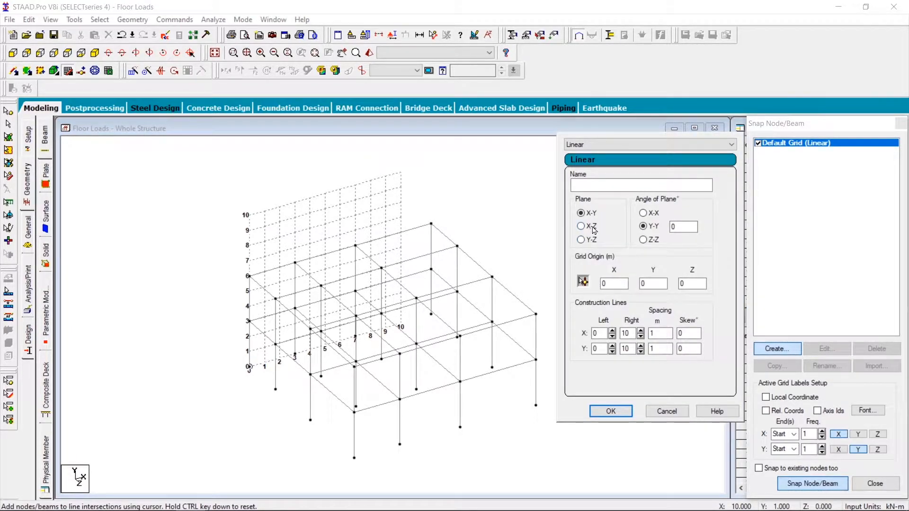
{"action": "left_click", "coordinate": [591, 227]}
{"action": "left_click", "coordinate": [607, 185]}
{"action": "type", "text": "xz"}
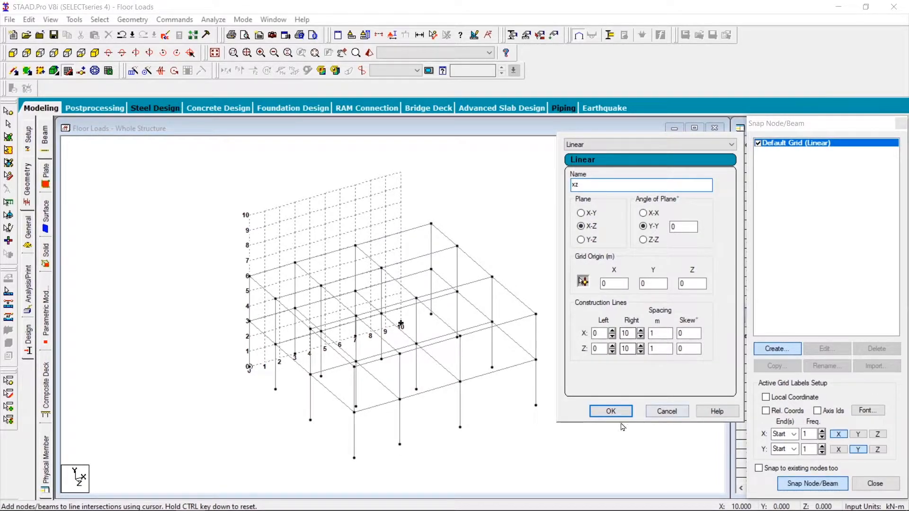
{"action": "left_click", "coordinate": [611, 411]}
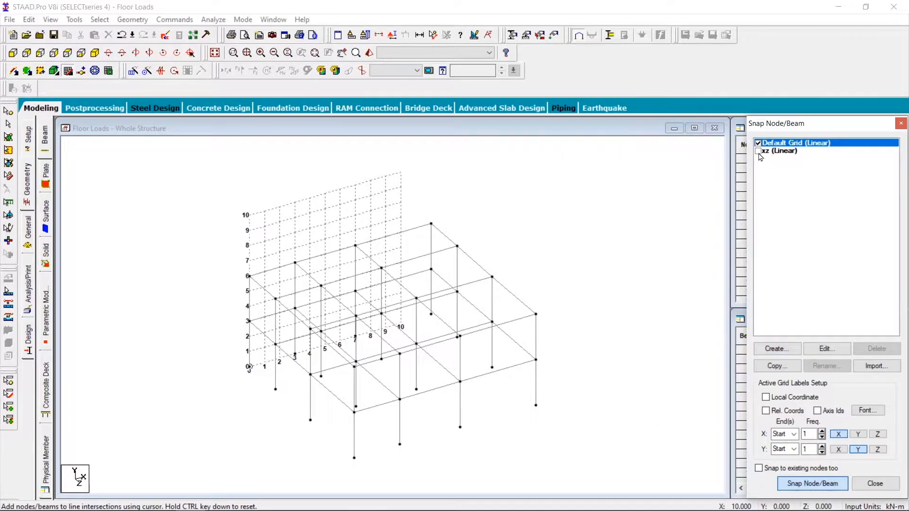
{"action": "left_click", "coordinate": [759, 151]}
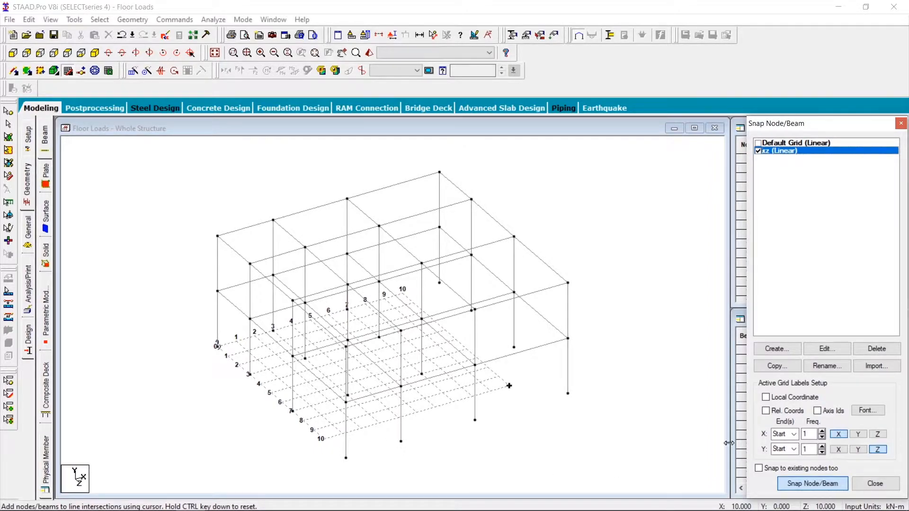
{"action": "left_click", "coordinate": [900, 124]}
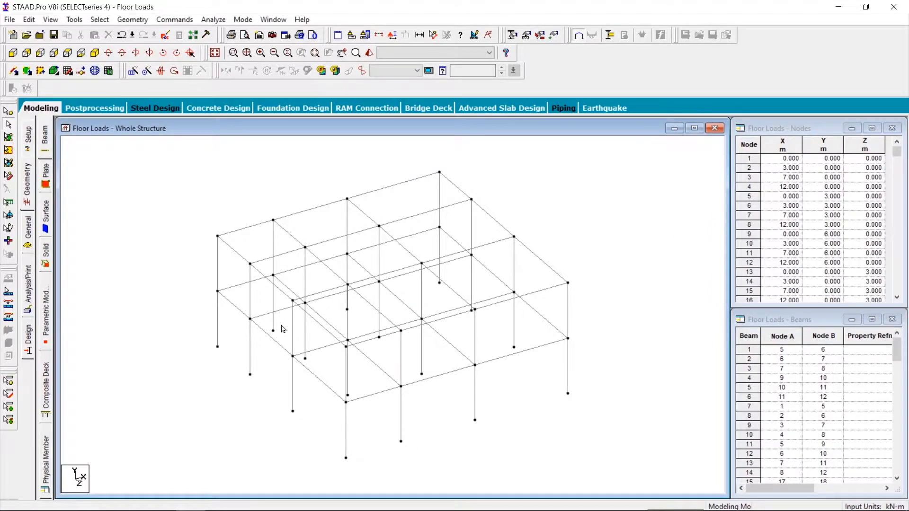
Display the node-to-node distances along the two storeys of the frame's corner column at the origin
{"action": "left_click", "coordinate": [434, 36]}
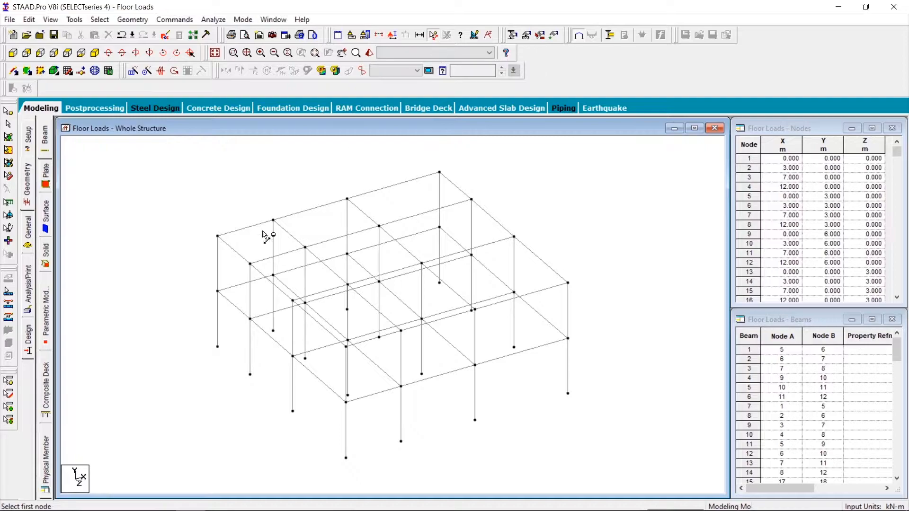
{"action": "left_click", "coordinate": [217, 347]}
{"action": "left_click", "coordinate": [217, 291]}
{"action": "left_click", "coordinate": [217, 291]}
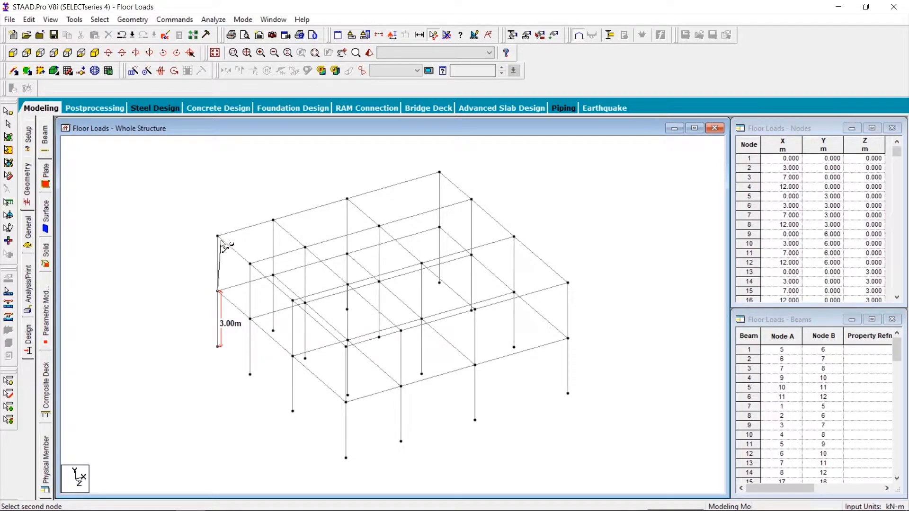
{"action": "left_click", "coordinate": [218, 236]}
Display the node-to-node distances of the three bays along the frame's rear roof edge in the X direction
{"action": "left_click", "coordinate": [215, 237]}
{"action": "left_click", "coordinate": [272, 222]}
{"action": "left_click", "coordinate": [273, 224]}
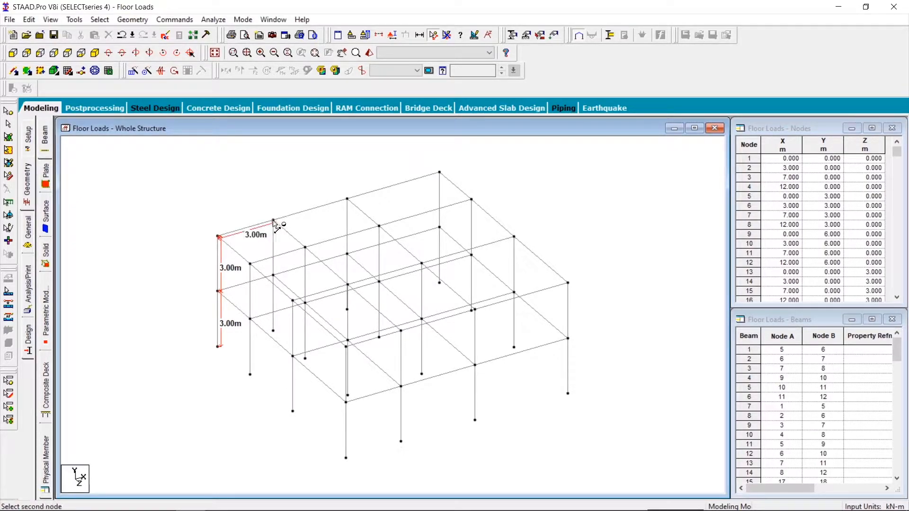
{"action": "left_click", "coordinate": [350, 199]}
{"action": "left_click", "coordinate": [350, 199]}
{"action": "left_click", "coordinate": [441, 174]}
Display the node-to-node distances of the three bays along the frame's roof edge in the Z direction
{"action": "left_click", "coordinate": [441, 174]}
{"action": "left_click", "coordinate": [470, 201]}
{"action": "left_click", "coordinate": [471, 200]}
{"action": "left_click", "coordinate": [515, 237]}
{"action": "left_click", "coordinate": [515, 237]}
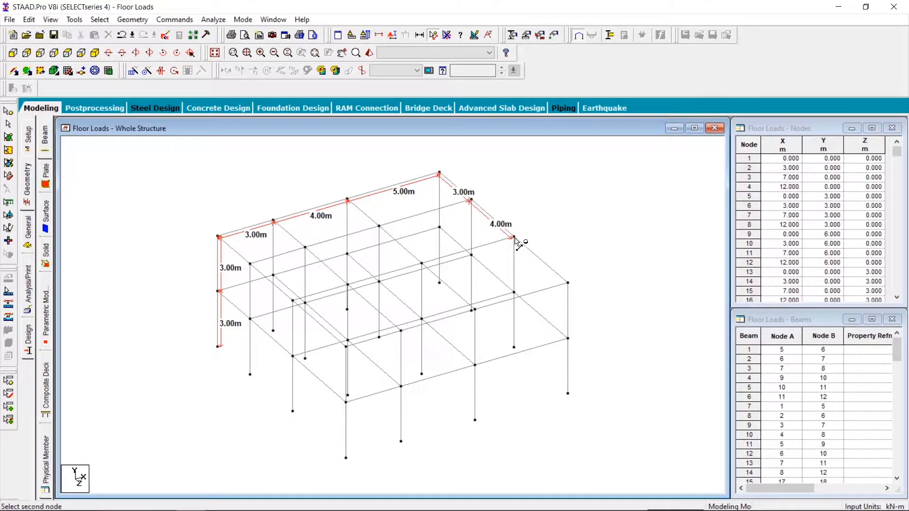
{"action": "left_click", "coordinate": [568, 284]}
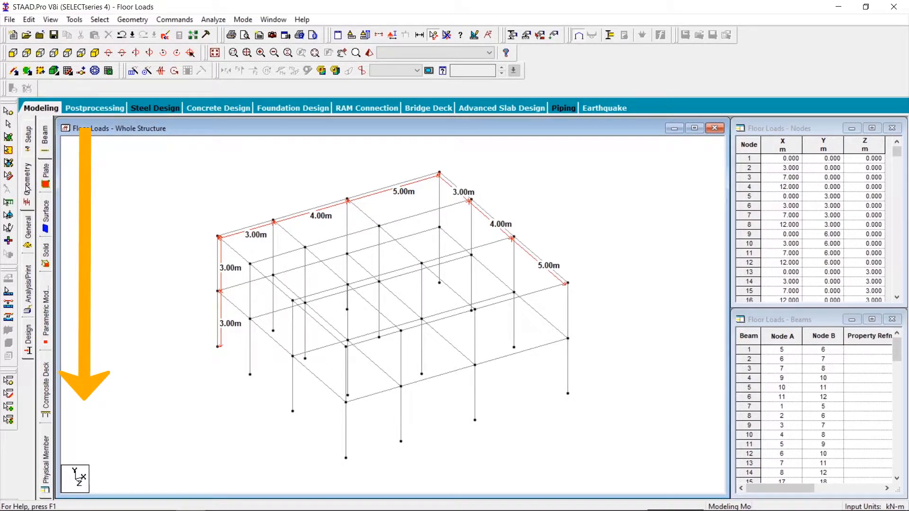
{"action": "left_click", "coordinate": [29, 138]}
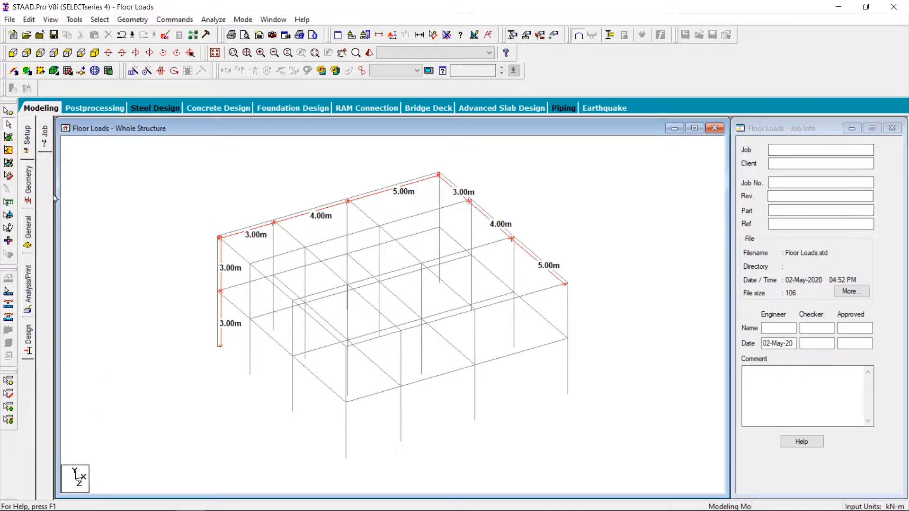
{"action": "left_click", "coordinate": [29, 185]}
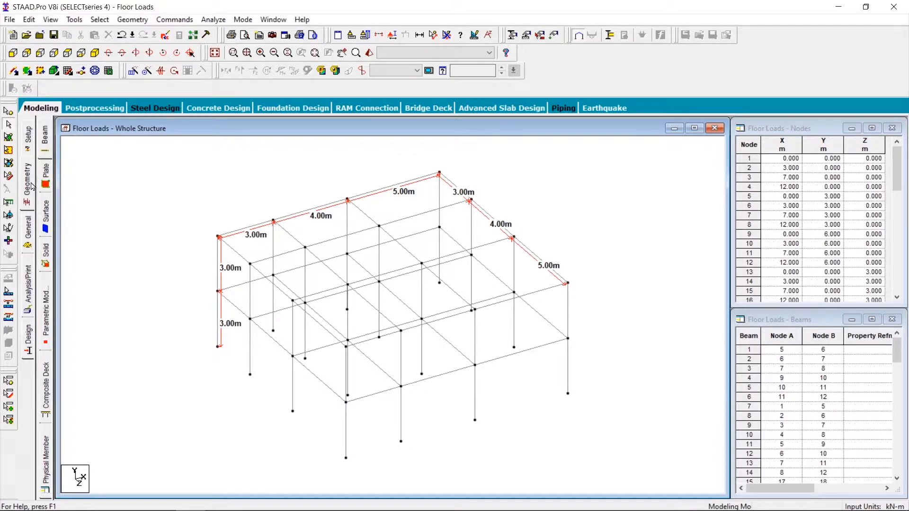
Define a rectangular concrete section property with YD 0.3 m and ZD 0.45 m and add it to the section list
{"action": "left_click", "coordinate": [29, 242]}
{"action": "left_click", "coordinate": [46, 154]}
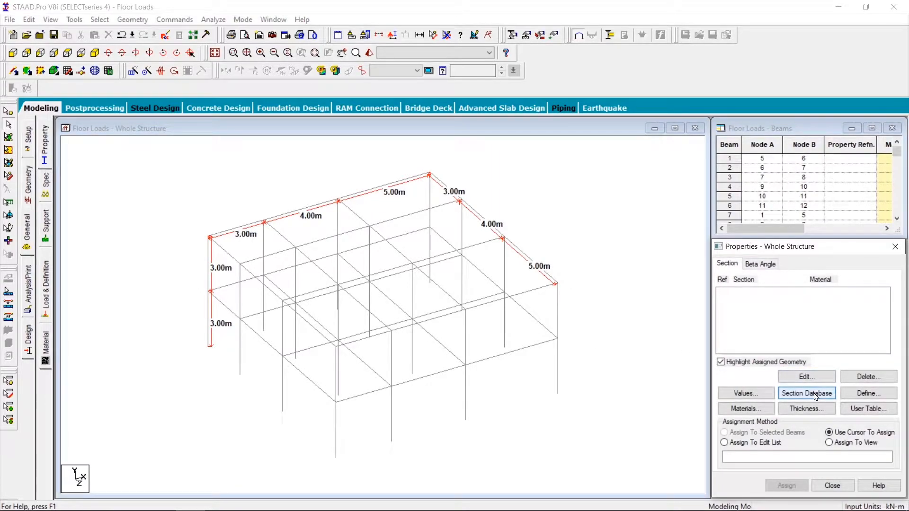
{"action": "left_click", "coordinate": [866, 393]}
{"action": "left_click", "coordinate": [286, 168]}
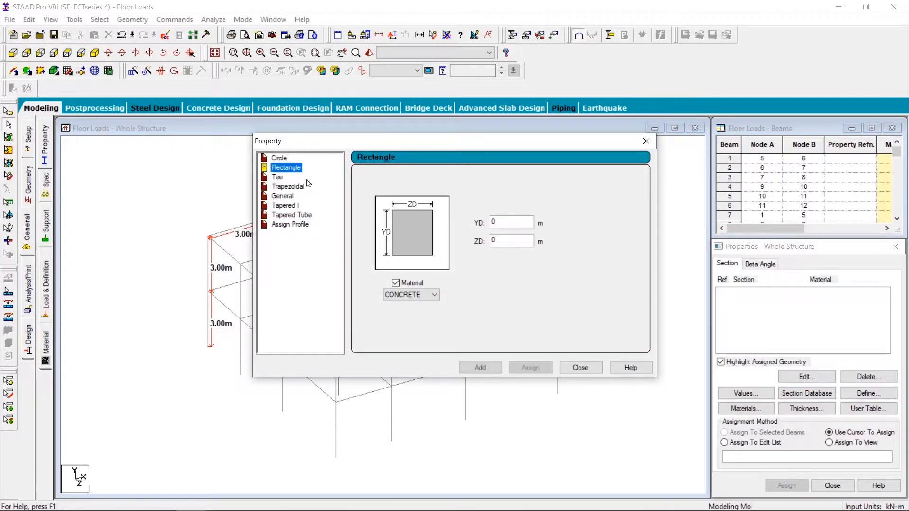
{"action": "left_click", "coordinate": [523, 226]}
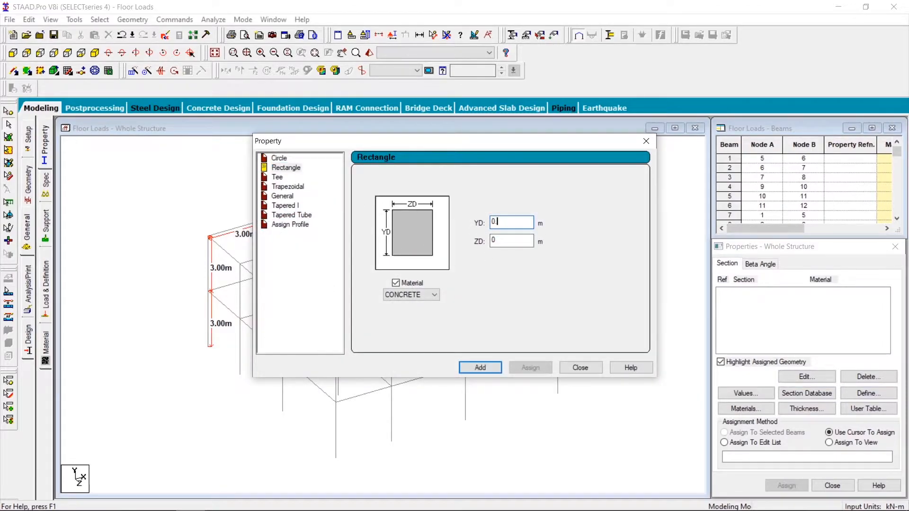
{"action": "type", "text": ".3"}
{"action": "key", "text": "Tab"}
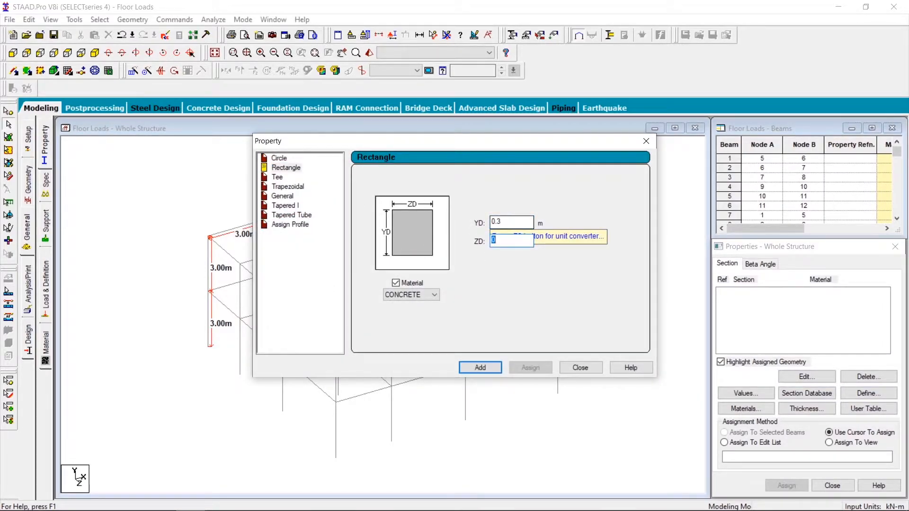
{"action": "type", "text": ".3"}
{"action": "key", "text": "BackSpace"}
{"action": "type", "text": "45"}
{"action": "left_click", "coordinate": [479, 368]}
{"action": "left_click", "coordinate": [580, 368]}
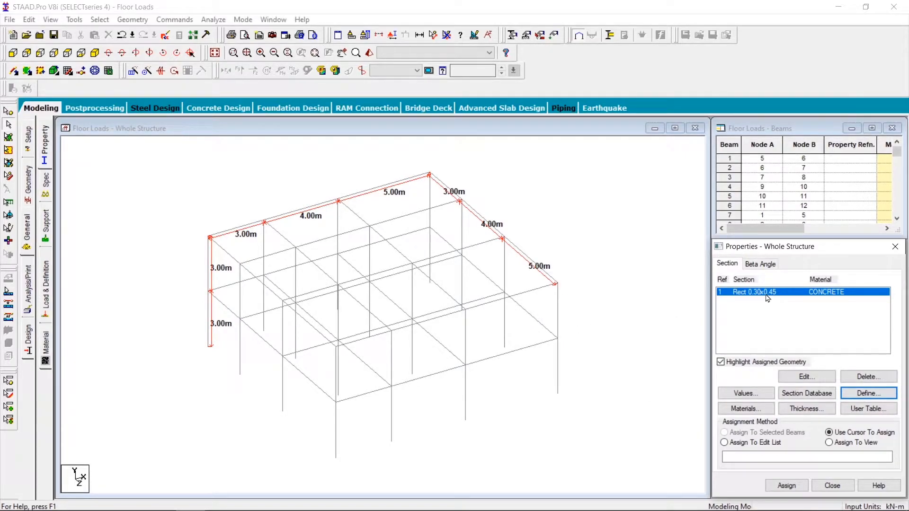
Assign the Rect 0.30x0.45 concrete section to every member in view and clear the member selection
{"action": "left_click", "coordinate": [829, 442]}
{"action": "left_click", "coordinate": [794, 486]}
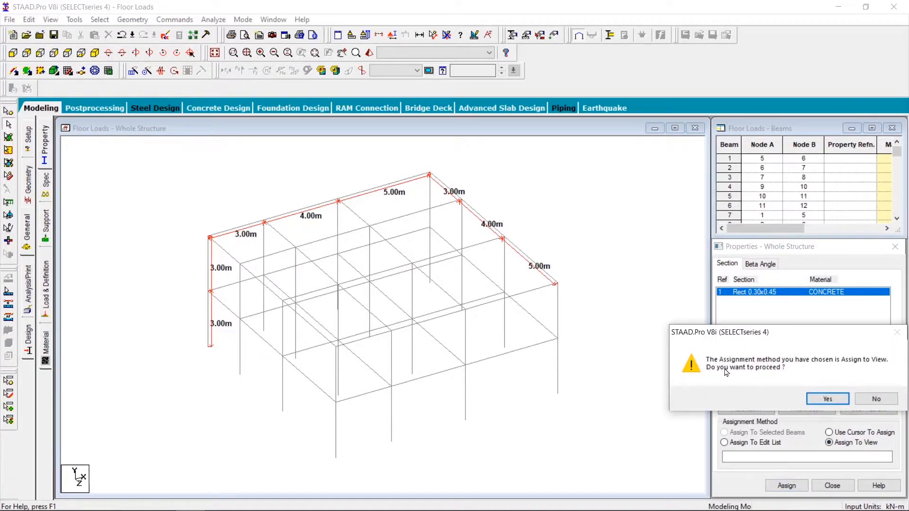
{"action": "left_click_drag", "start_coordinate": [771, 341], "coordinate": [598, 263]}
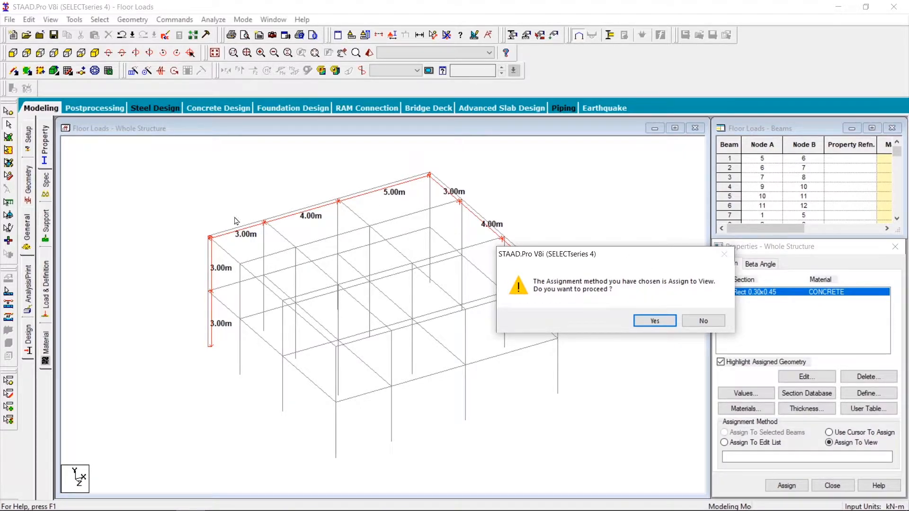
{"action": "left_click", "coordinate": [660, 320]}
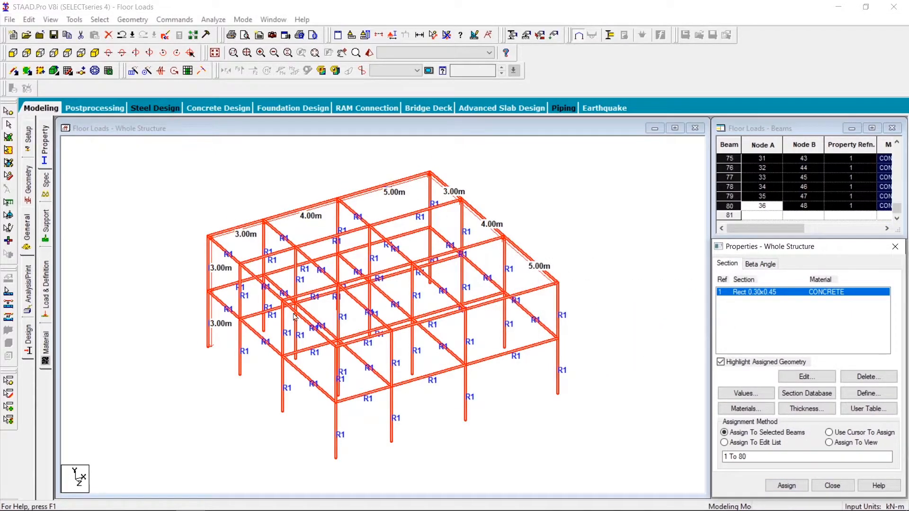
{"action": "left_click", "coordinate": [651, 252]}
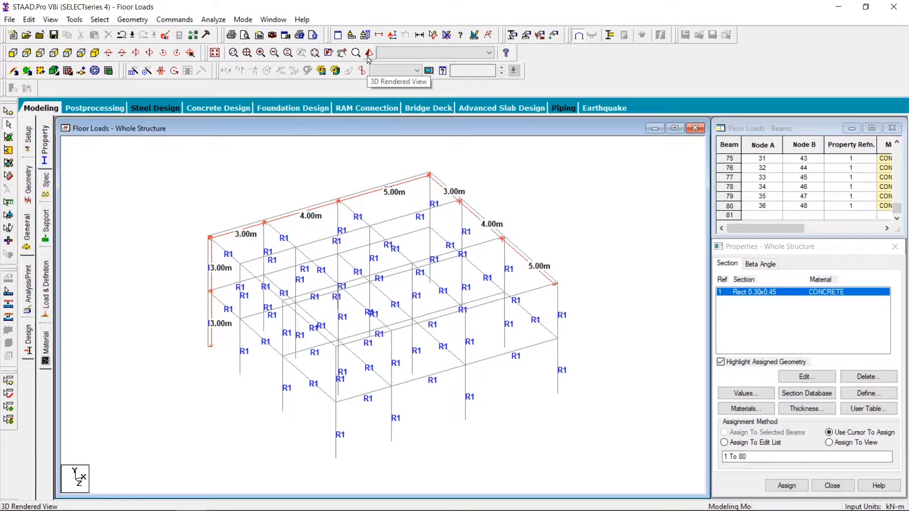
Inspect the frame's assigned sections in a rotated 3D rendering, then close the rendered view
{"action": "right_click", "coordinate": [559, 172]}
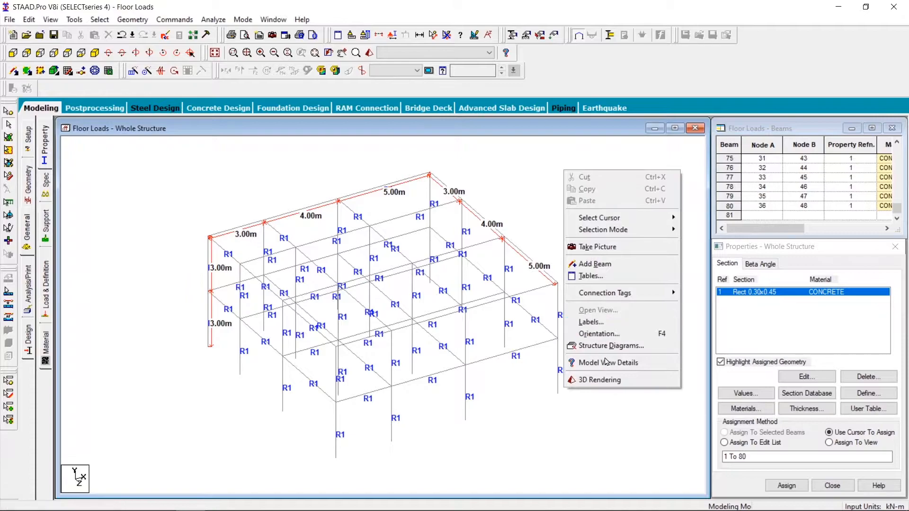
{"action": "left_click", "coordinate": [629, 386]}
{"action": "left_click_drag", "start_coordinate": [554, 361], "coordinate": [452, 377]}
{"action": "left_click", "coordinate": [860, 220]}
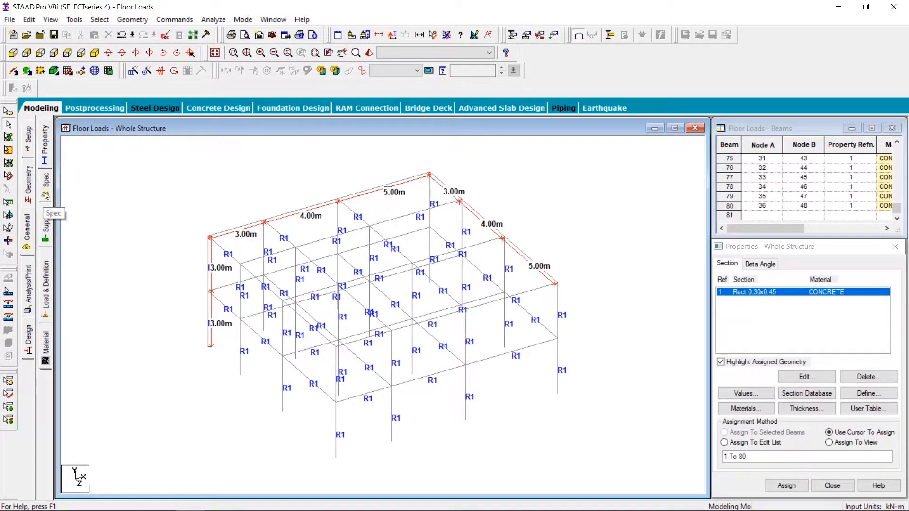
Accept the auto save and create a fixed support definition for the structure
{"action": "left_click", "coordinate": [46, 226]}
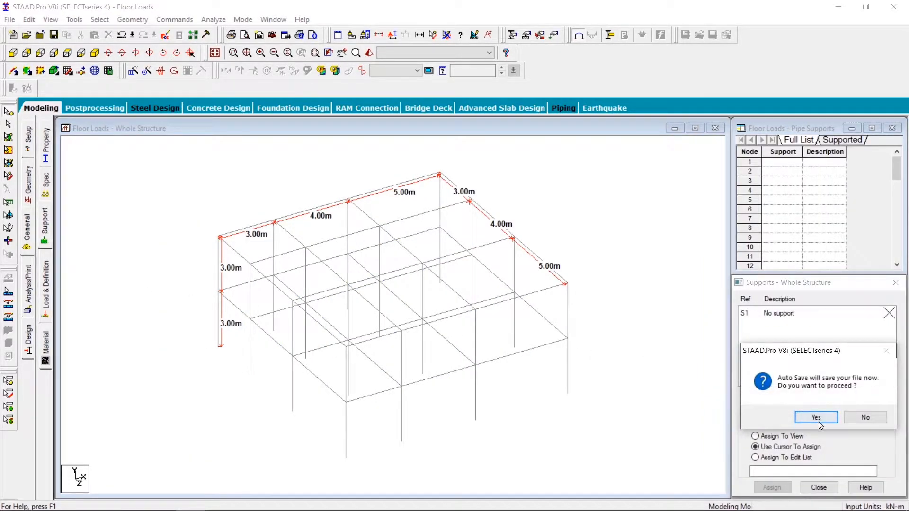
{"action": "left_click", "coordinate": [815, 417]}
{"action": "left_click", "coordinate": [817, 397]}
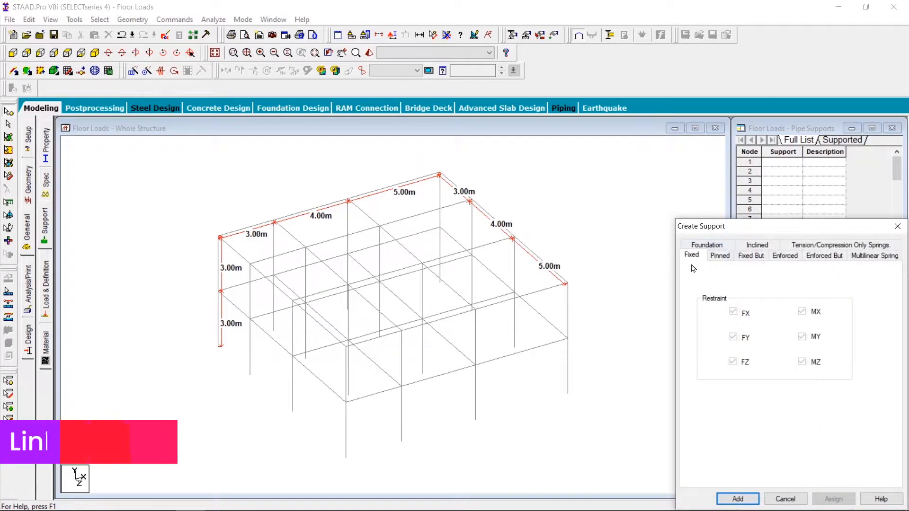
{"action": "left_click_drag", "start_coordinate": [778, 231], "coordinate": [680, 149]}
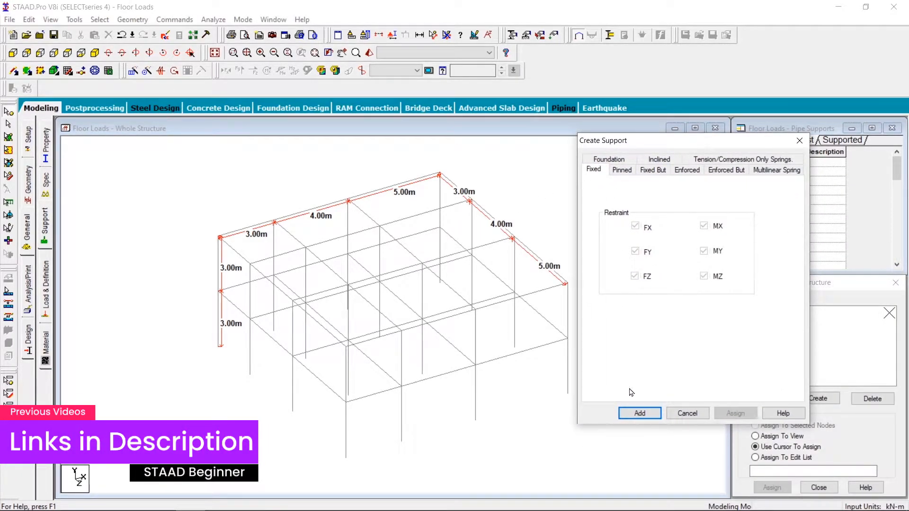
{"action": "left_click", "coordinate": [646, 415]}
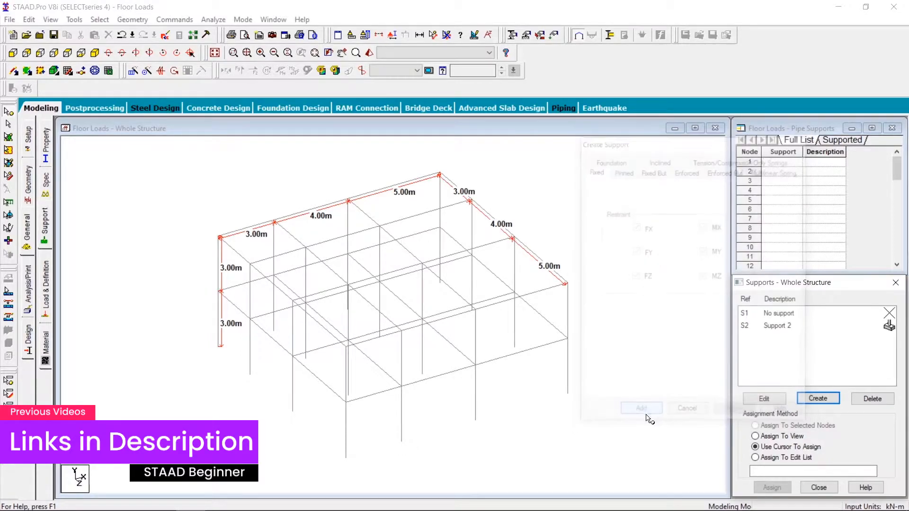
Assign the fixed support definition Support 2 to all column base nodes of the frame and close the supports dialog
{"action": "left_click", "coordinate": [786, 326]}
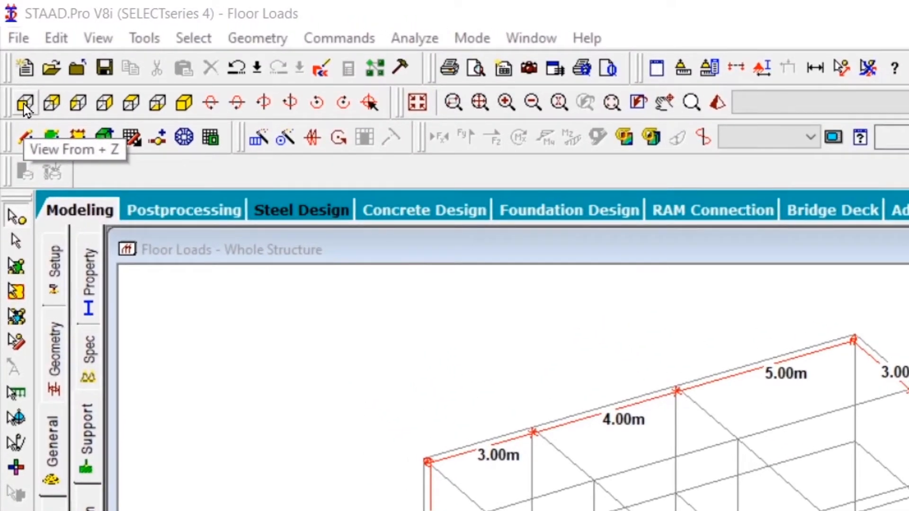
{"action": "left_click", "coordinate": [24, 107]}
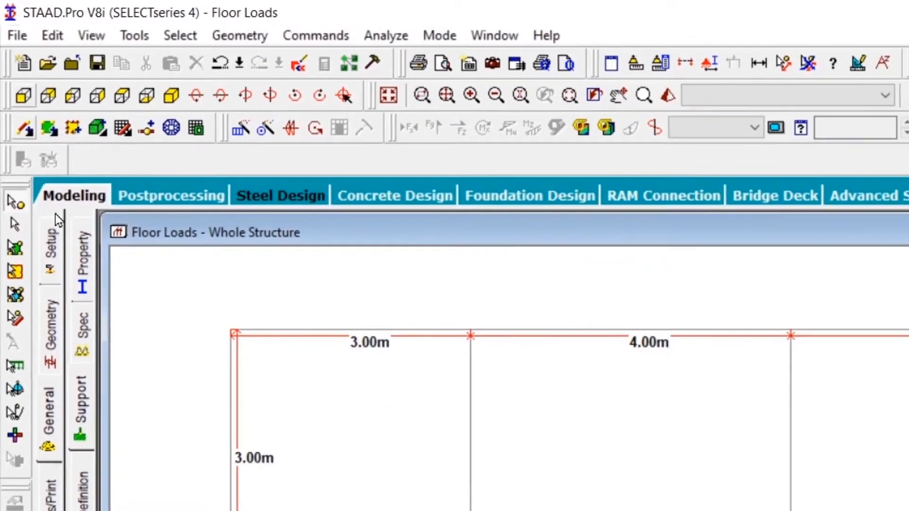
{"action": "left_click_drag", "start_coordinate": [105, 427], "coordinate": [710, 481]}
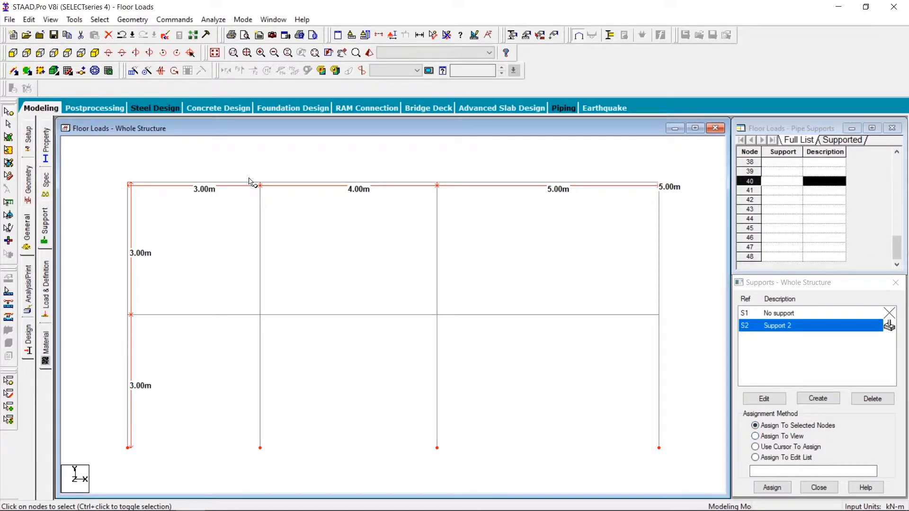
{"action": "left_click", "coordinate": [94, 53]}
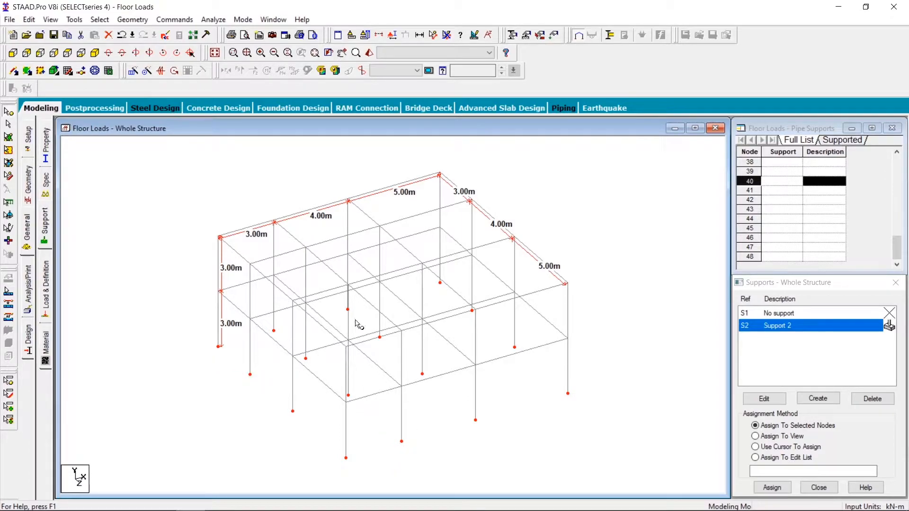
{"action": "left_click", "coordinate": [772, 488]}
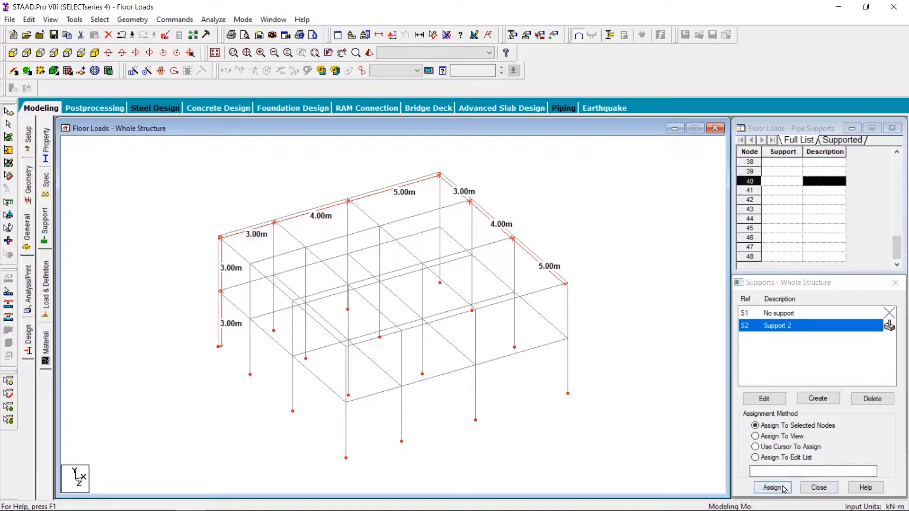
{"action": "left_click", "coordinate": [829, 419]}
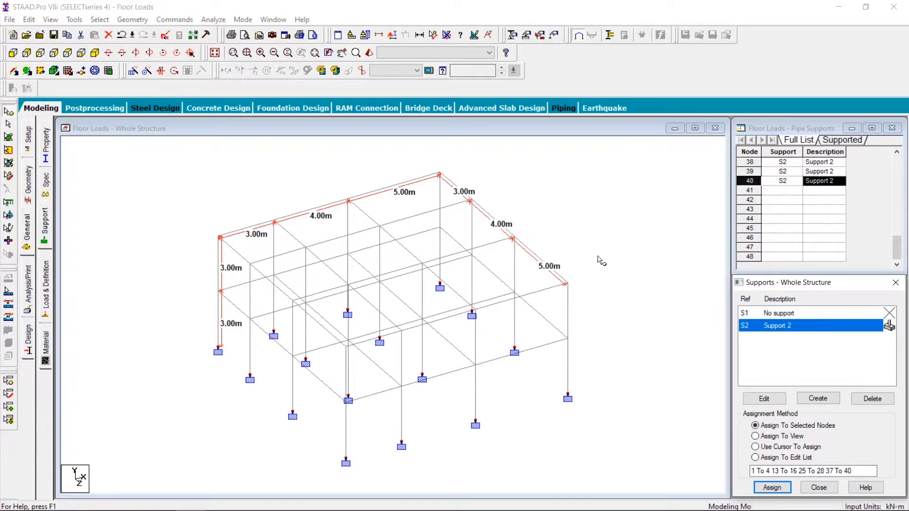
{"action": "left_click", "coordinate": [896, 283]}
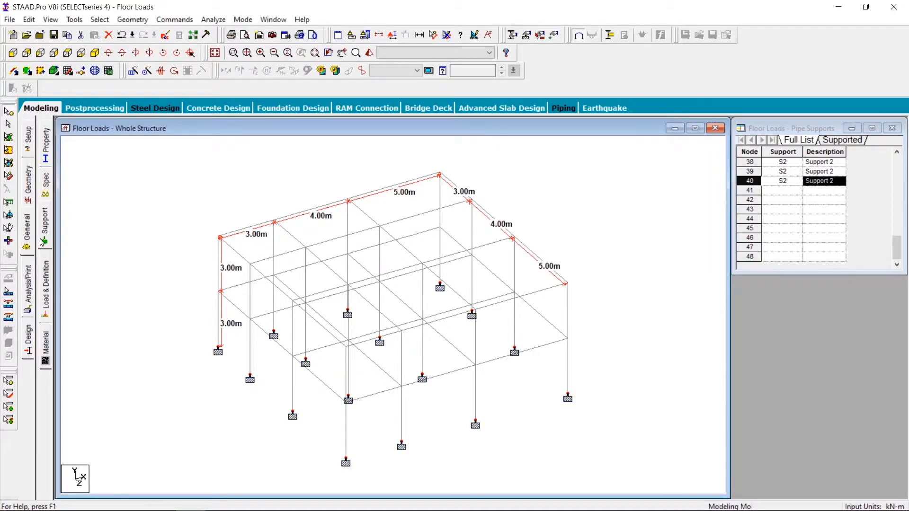
Add a primary load case titled Dead Load with loading type Dead, and close the load cases dialog
{"action": "left_click", "coordinate": [46, 287]}
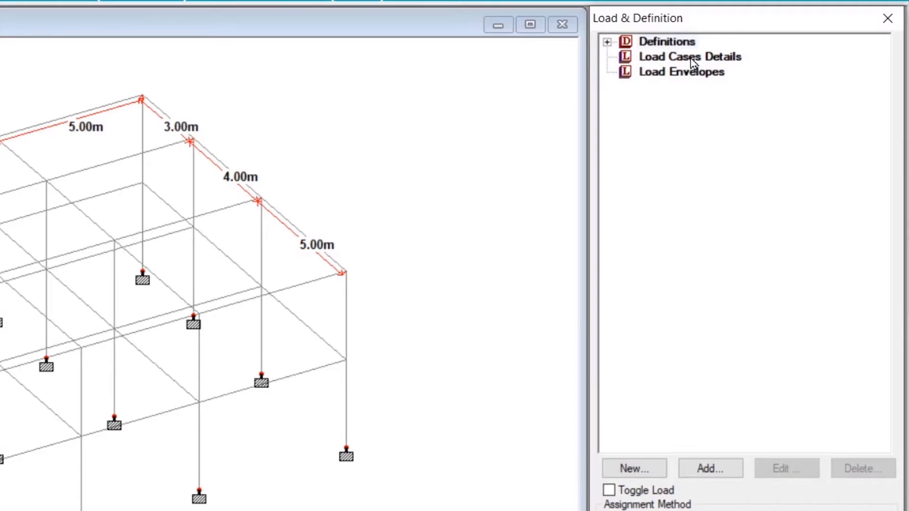
{"action": "left_click", "coordinate": [661, 62]}
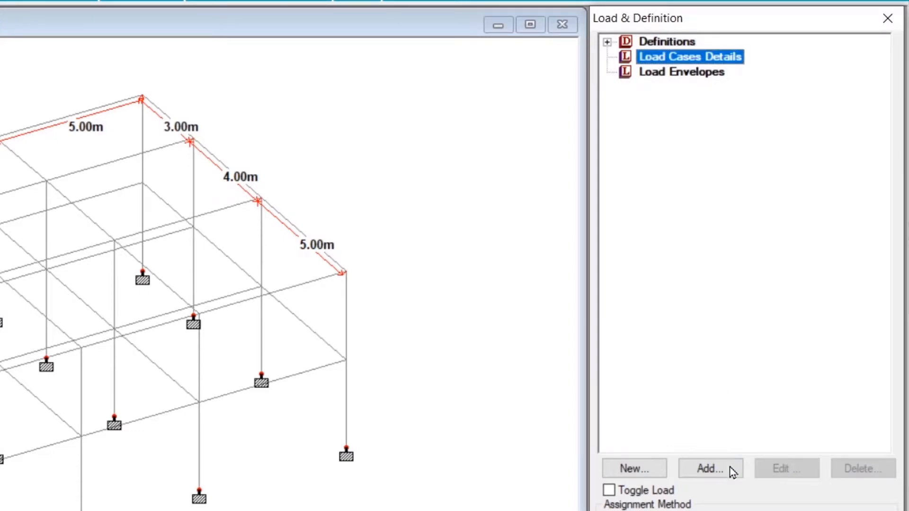
{"action": "left_click", "coordinate": [719, 471]}
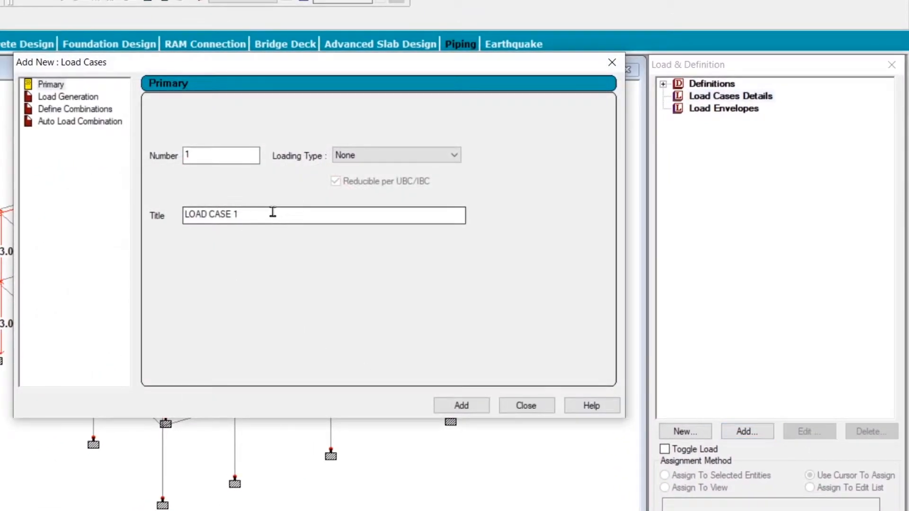
{"action": "left_click_drag", "start_coordinate": [272, 211], "coordinate": [158, 209]}
{"action": "type", "text": "De"}
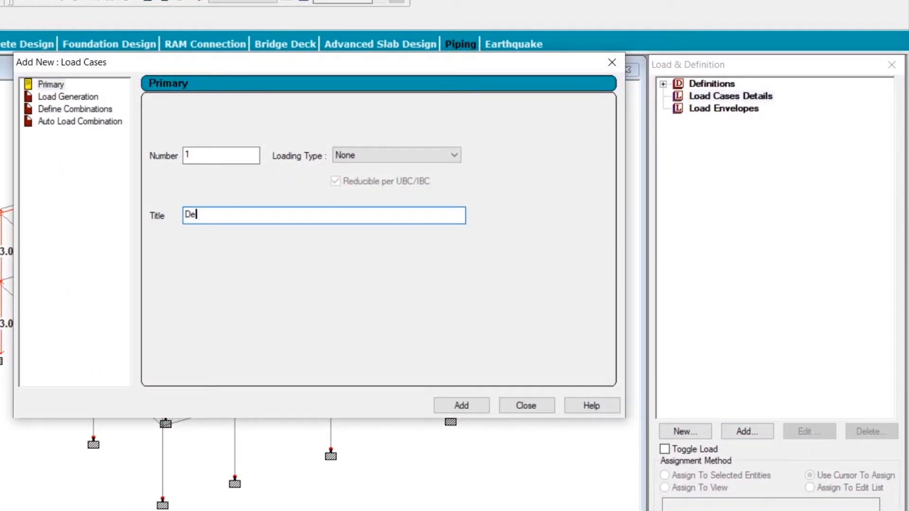
{"action": "type", "text": "ad Load"}
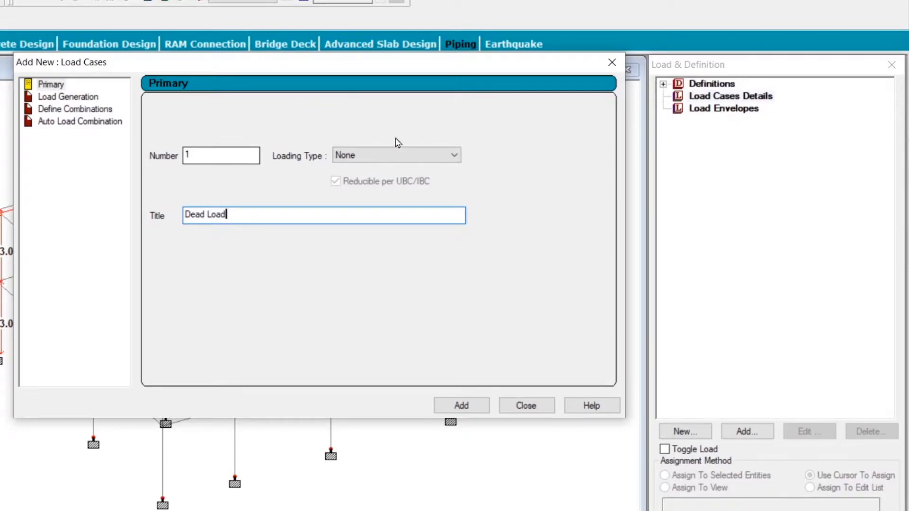
{"action": "left_click", "coordinate": [416, 157]}
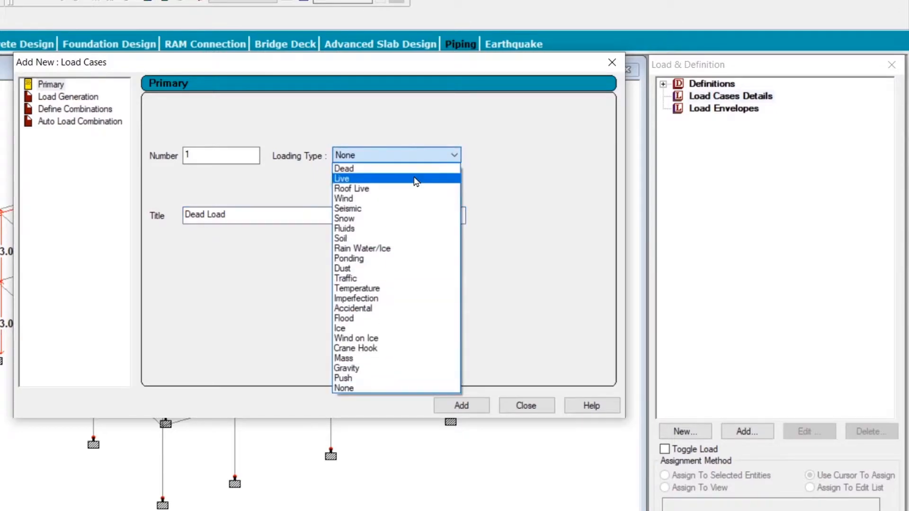
{"action": "left_click", "coordinate": [421, 171]}
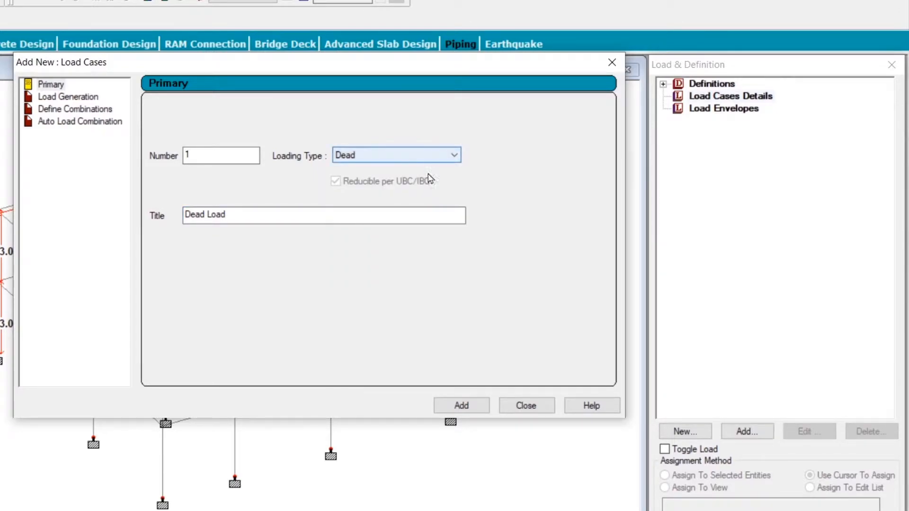
{"action": "left_click", "coordinate": [470, 409]}
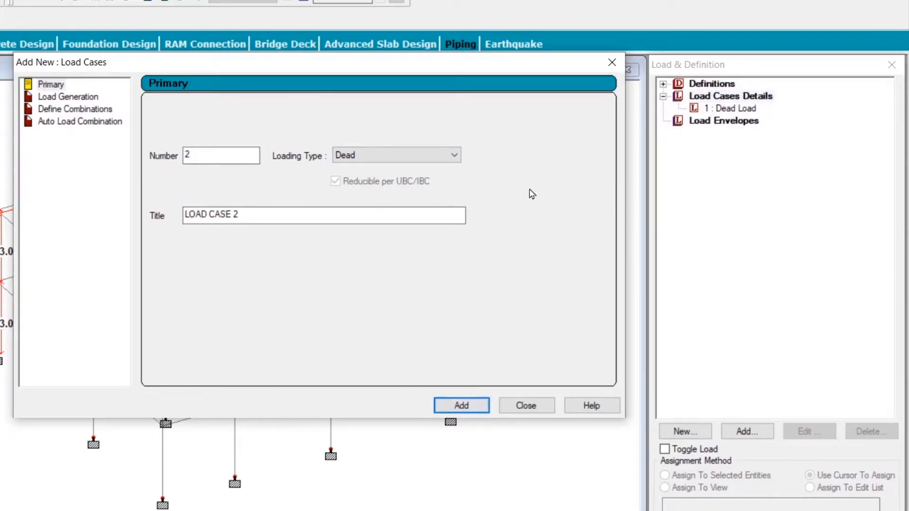
{"action": "left_click", "coordinate": [612, 62]}
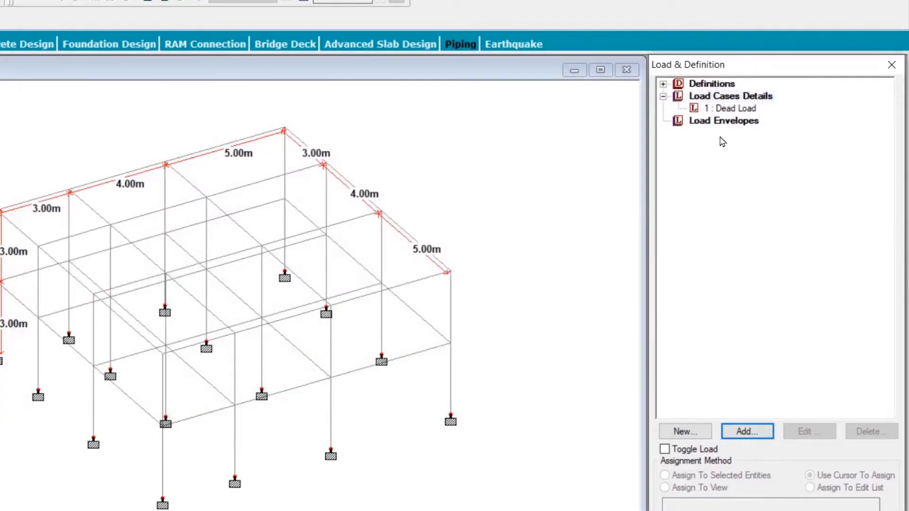
Begin adding a load item to the Dead Load case and choose the Floor Load category
{"action": "left_click", "coordinate": [753, 109]}
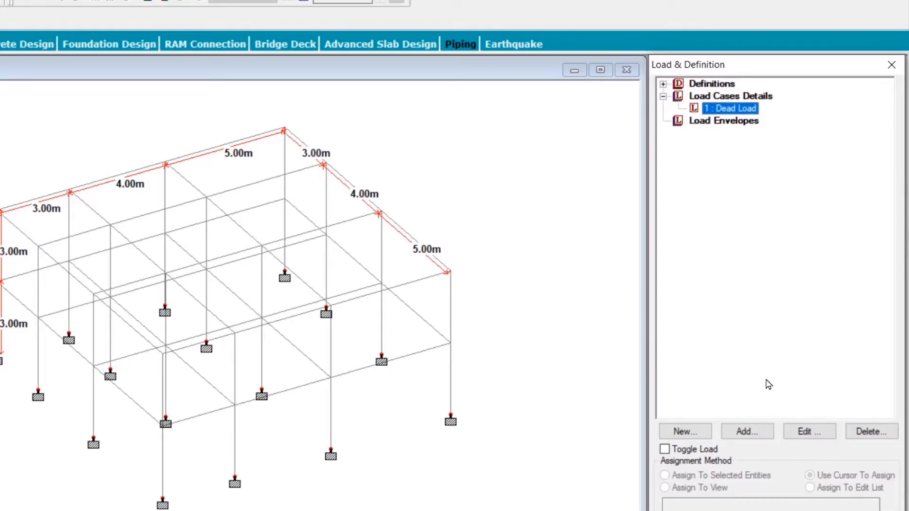
{"action": "left_click", "coordinate": [752, 432]}
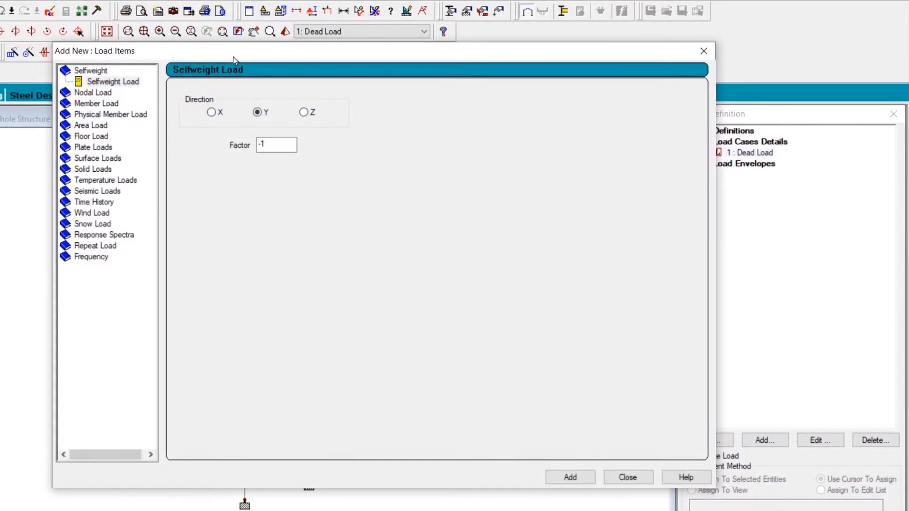
{"action": "left_click_drag", "start_coordinate": [233, 60], "coordinate": [363, 49]}
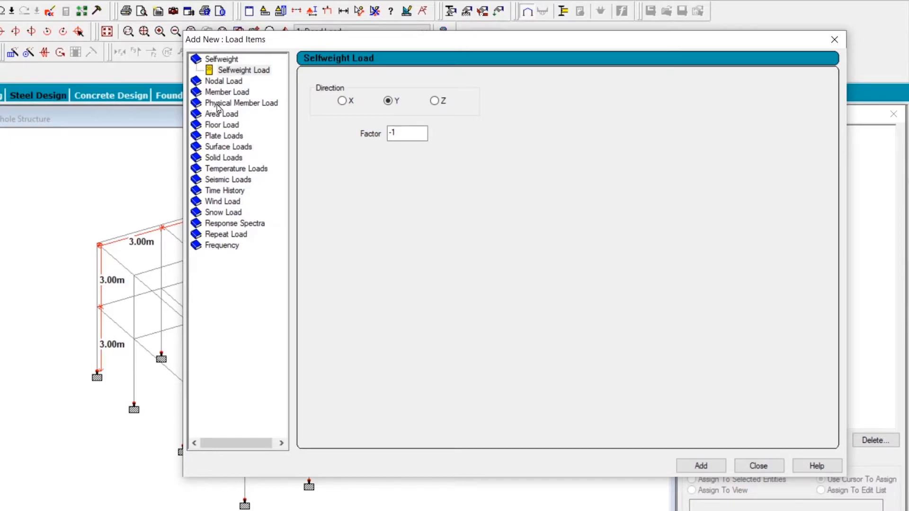
{"action": "left_click", "coordinate": [230, 125]}
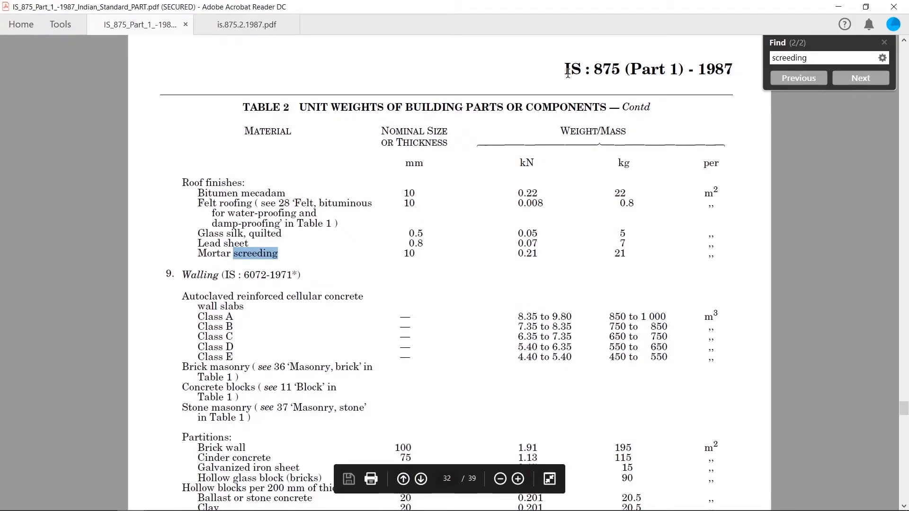
Review the dead loads title of IS 875 Part 1 and its Table 1 of unit weights of building materials
{"action": "left_click_drag", "start_coordinate": [903, 408], "coordinate": [903, 50]}
{"action": "left_click_drag", "start_coordinate": [200, 303], "coordinate": [354, 304]}
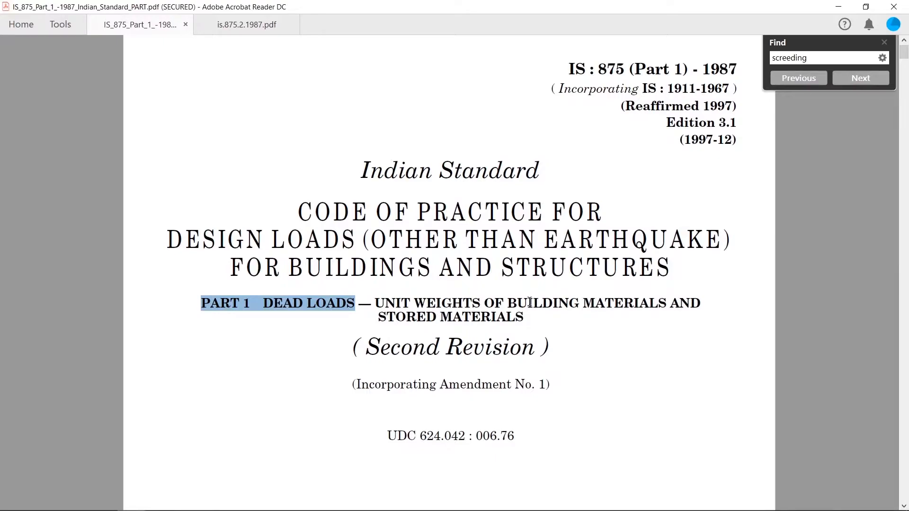
{"action": "scroll", "coordinate": [529, 302], "scroll_direction": "down", "scroll_amount": 3}
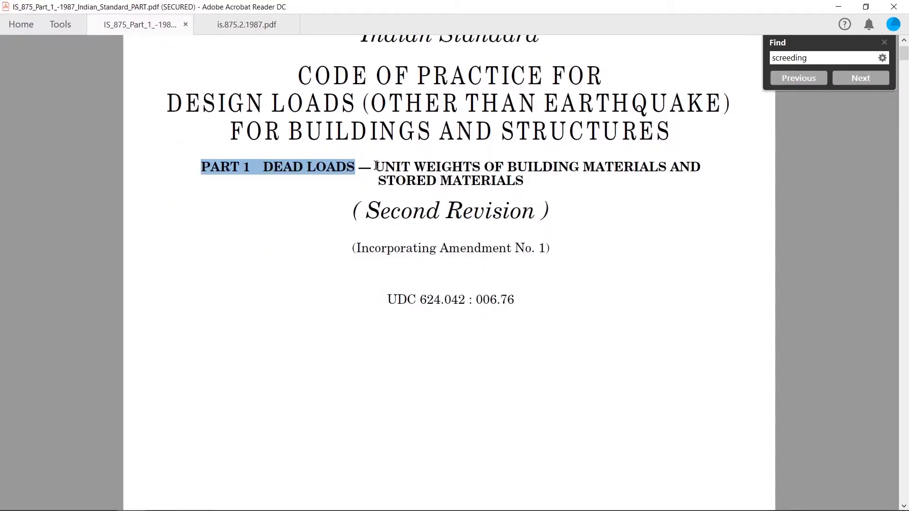
{"action": "left_click_drag", "start_coordinate": [375, 167], "coordinate": [625, 162]}
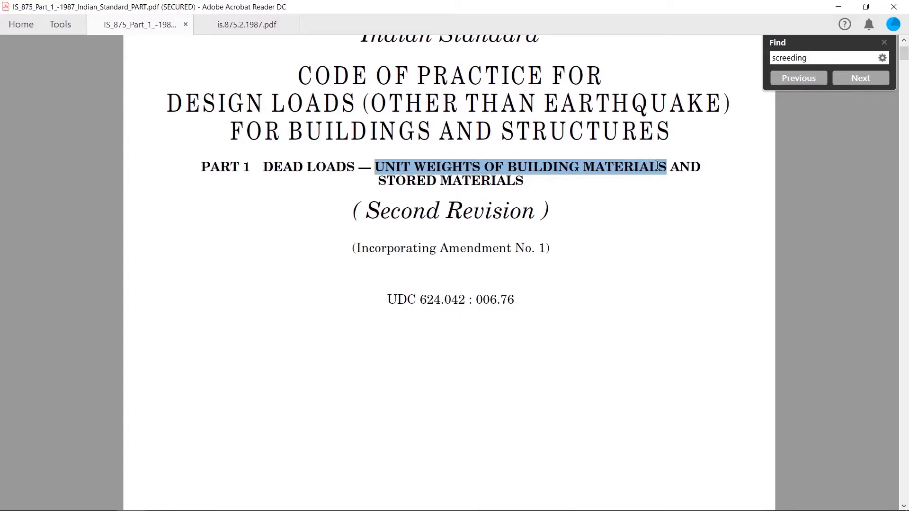
{"action": "left_click_drag", "start_coordinate": [907, 53], "coordinate": [904, 109]}
{"action": "left_click_drag", "start_coordinate": [341, 187], "coordinate": [568, 186]}
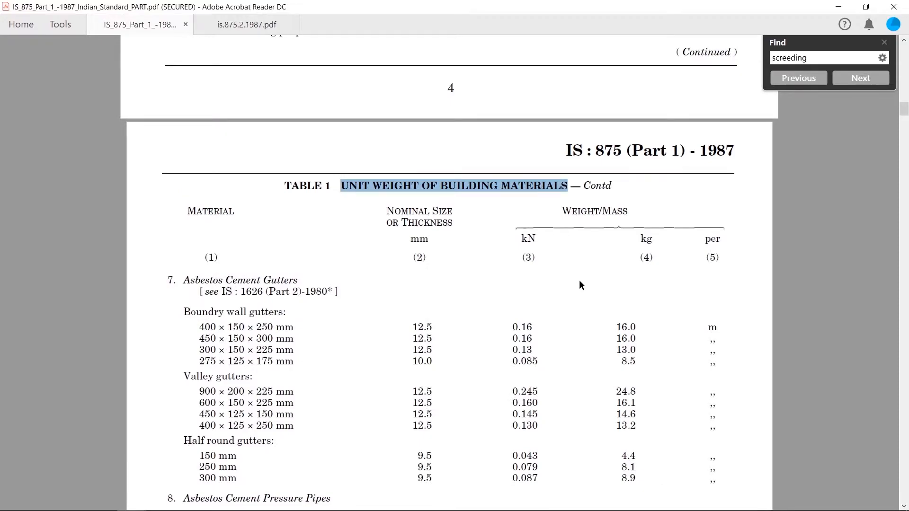
{"action": "scroll", "coordinate": [579, 281], "scroll_direction": "down", "scroll_amount": 3}
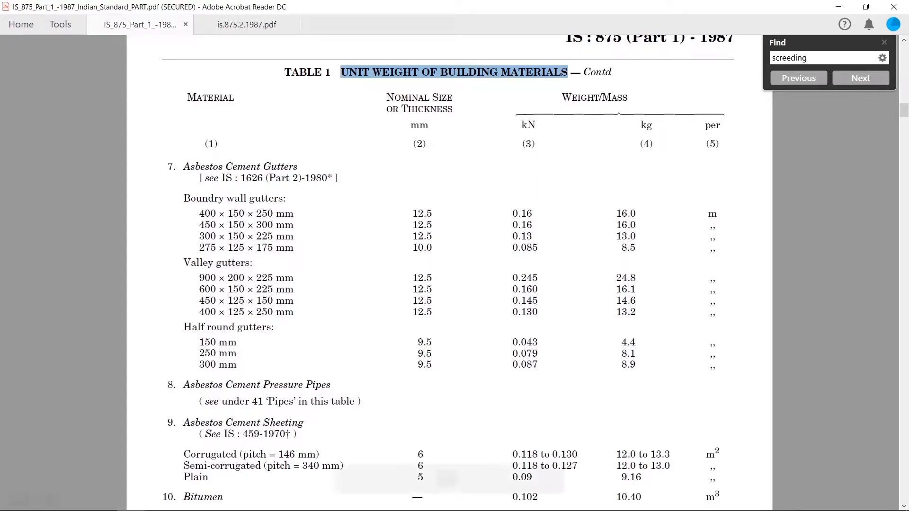
Switch to the Excel workbook and examine how the slab's dead load is calculated from the RCC unit weight and slab thickness
{"action": "left_click", "coordinate": [162, 503]}
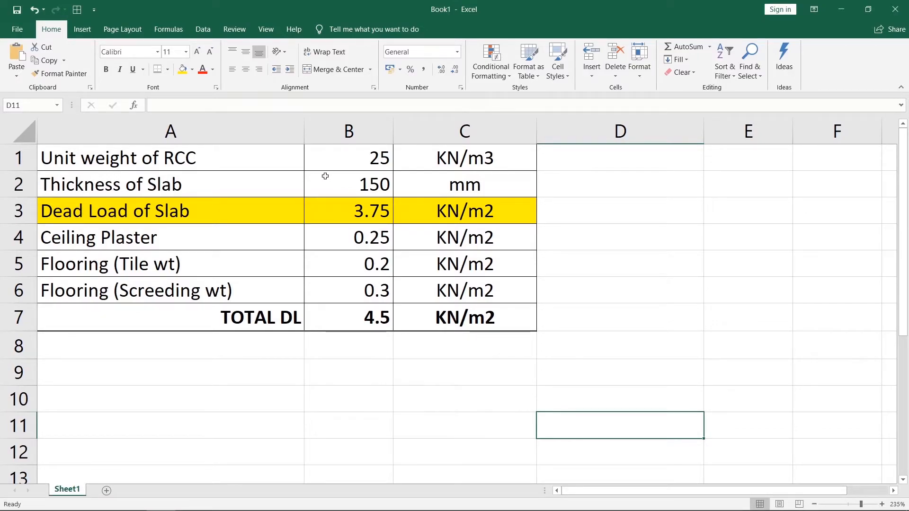
{"action": "left_click_drag", "start_coordinate": [325, 176], "coordinate": [426, 211]}
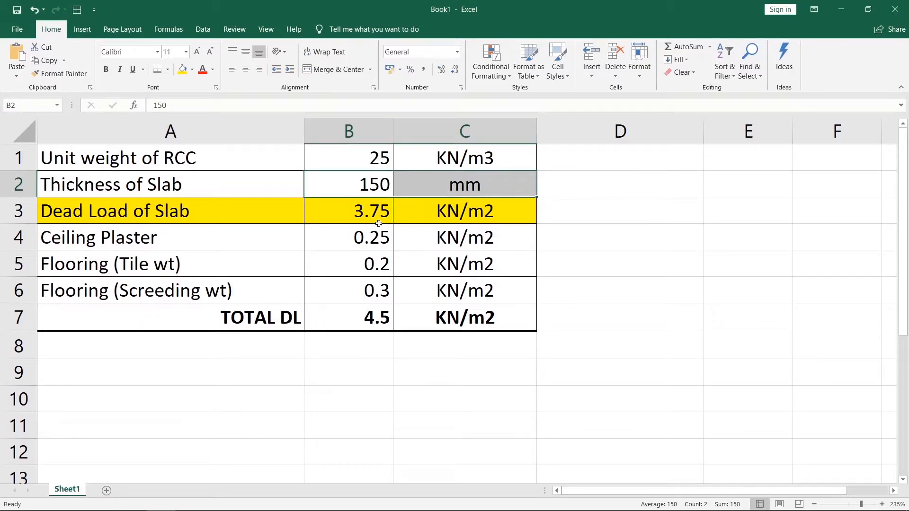
{"action": "left_click", "coordinate": [374, 216]}
{"action": "left_click_drag", "start_coordinate": [361, 187], "coordinate": [421, 181]}
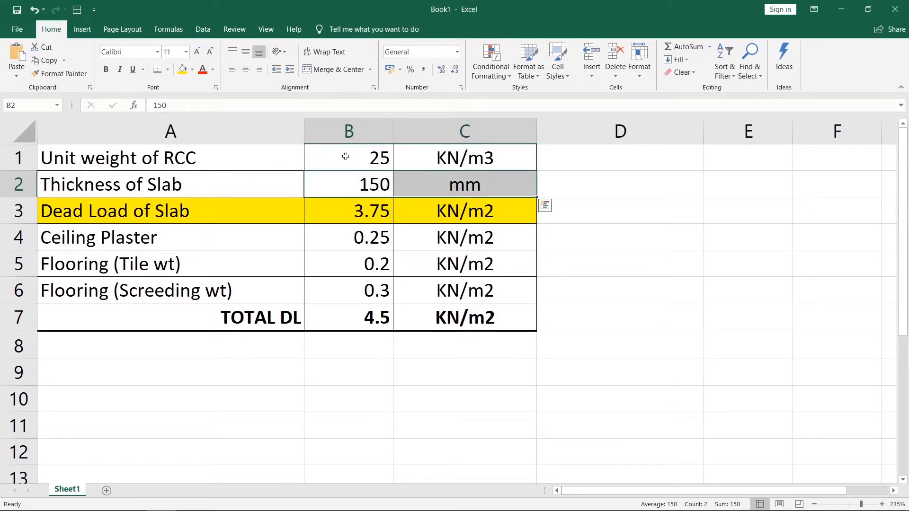
{"action": "left_click_drag", "start_coordinate": [357, 162], "coordinate": [422, 160]}
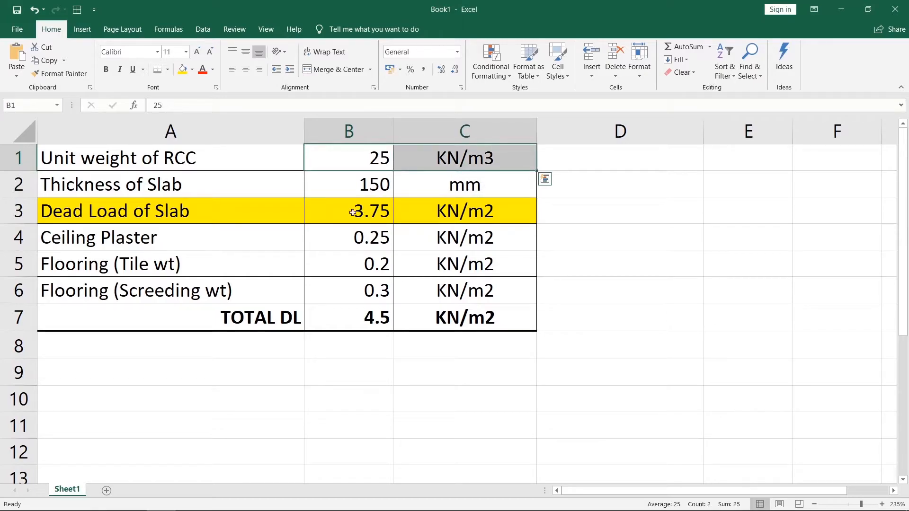
{"action": "left_click", "coordinate": [344, 217]}
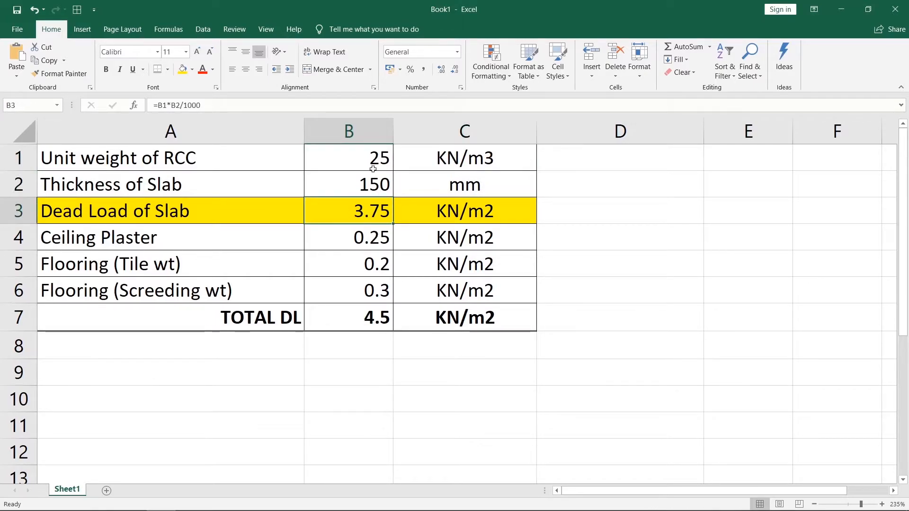
{"action": "left_click", "coordinate": [375, 164]}
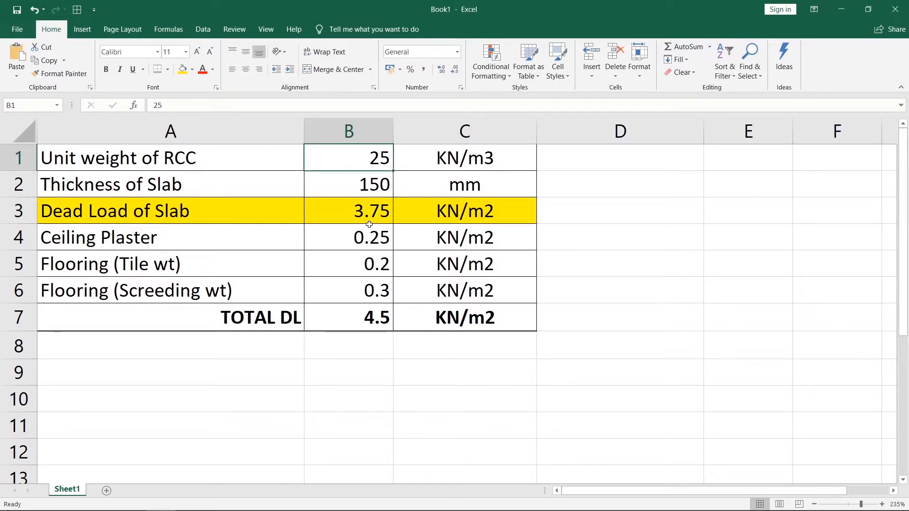
{"action": "left_click", "coordinate": [358, 218]}
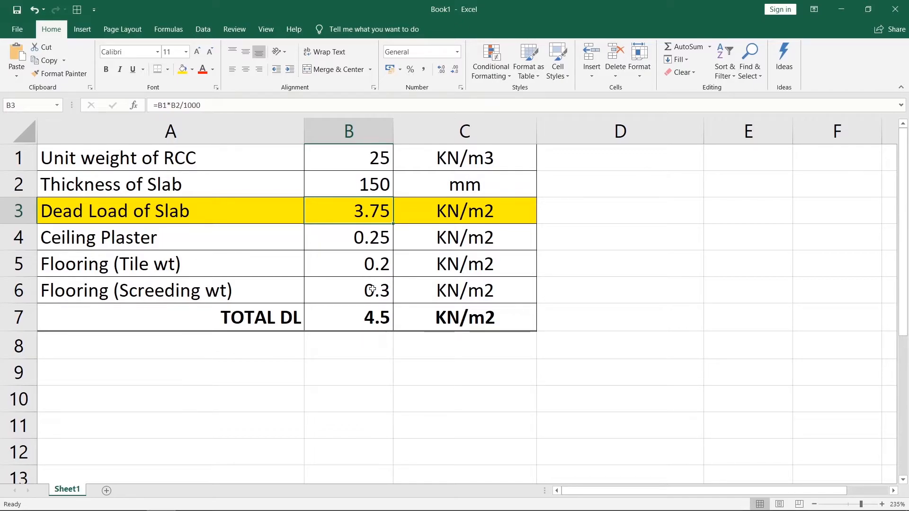
Examine the slab, ceiling plaster and flooring loads in B3:B6 and their total dead load in row 7
{"action": "left_click_drag", "start_coordinate": [386, 208], "coordinate": [388, 286]}
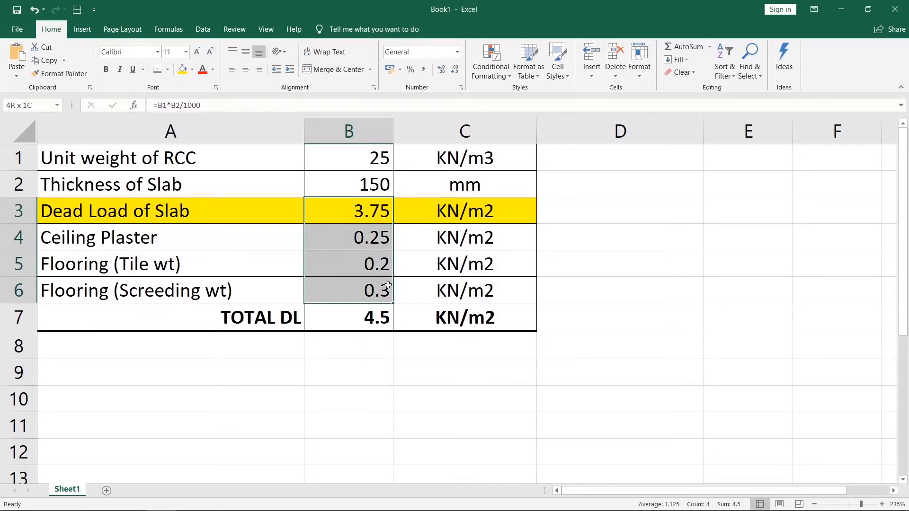
{"action": "left_click_drag", "start_coordinate": [368, 315], "coordinate": [461, 331]}
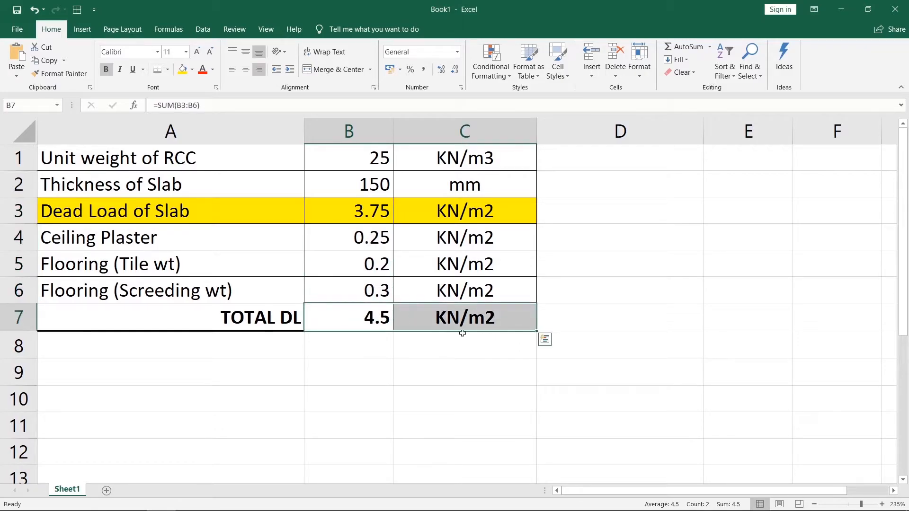
{"action": "left_click", "coordinate": [471, 340]}
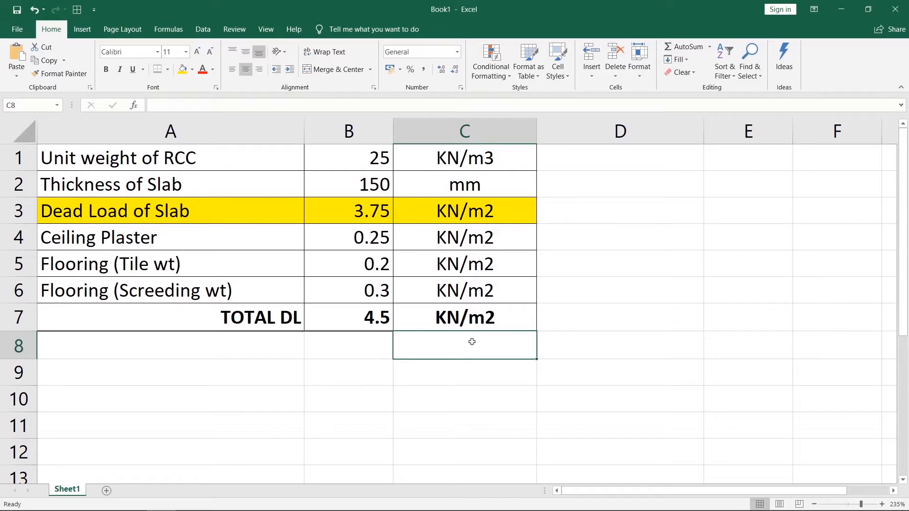
Check the TOTAL DL formula in B7, then switch to the IS 875 Part 1 PDF and review Table 1 through the bricks entries
{"action": "left_click", "coordinate": [313, 316]}
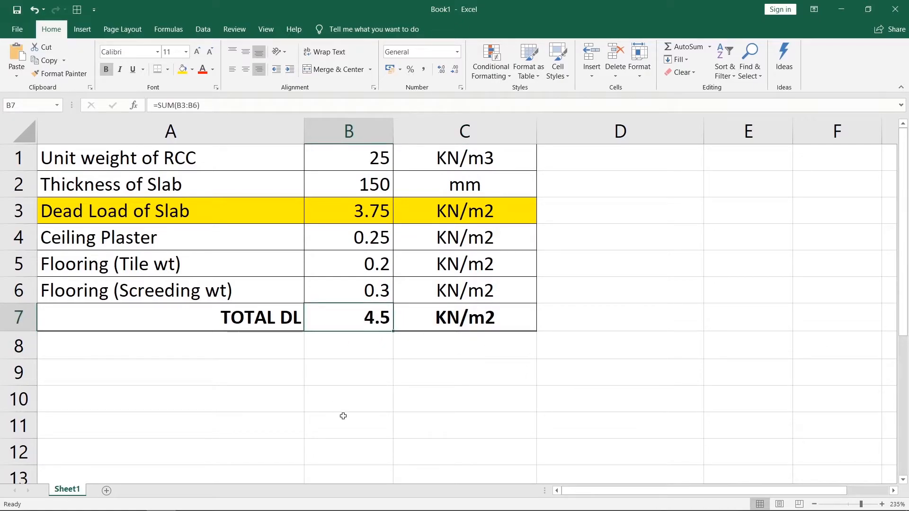
{"action": "left_click", "coordinate": [133, 499]}
{"action": "left_click", "coordinate": [186, 418]}
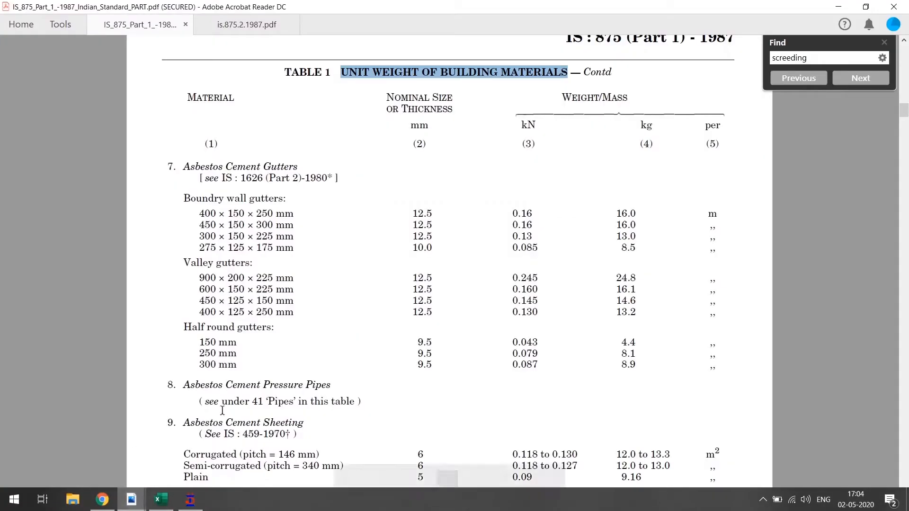
{"action": "scroll", "coordinate": [476, 185], "scroll_direction": "up", "scroll_amount": 2}
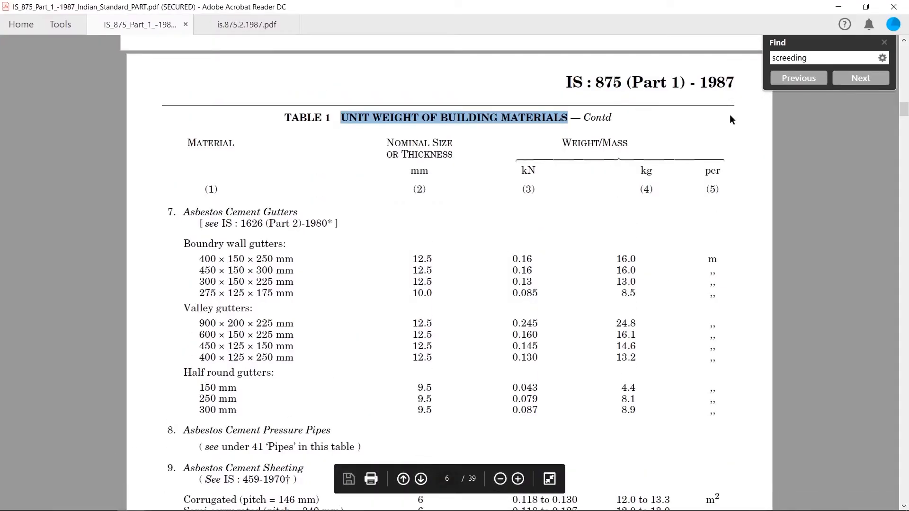
{"action": "scroll", "coordinate": [574, 280], "scroll_direction": "down", "scroll_amount": 8}
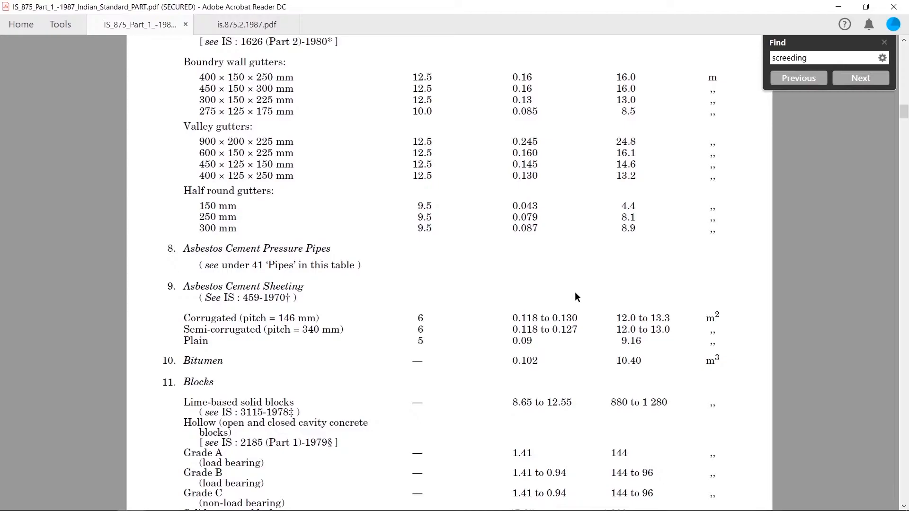
{"action": "scroll", "coordinate": [464, 268], "scroll_direction": "down", "scroll_amount": 5}
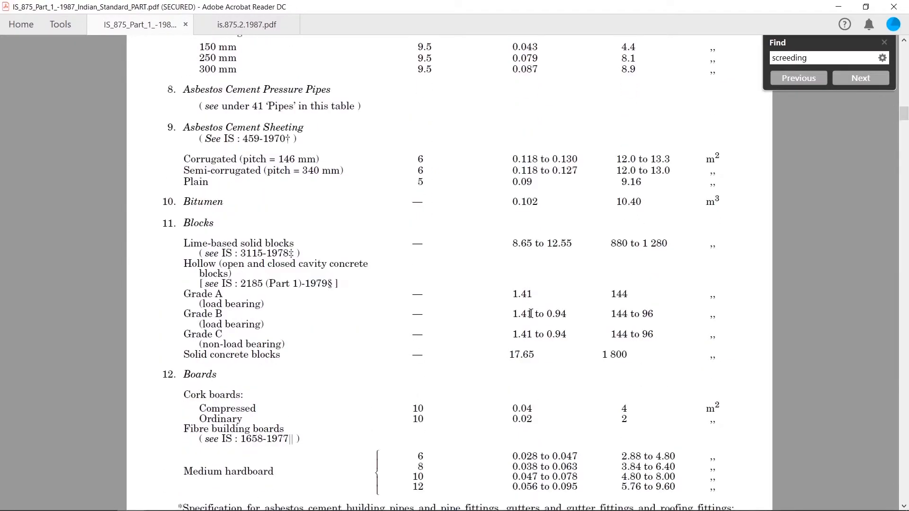
{"action": "scroll", "coordinate": [407, 273], "scroll_direction": "down", "scroll_amount": 5}
{"action": "scroll", "coordinate": [438, 274], "scroll_direction": "down", "scroll_amount": 5}
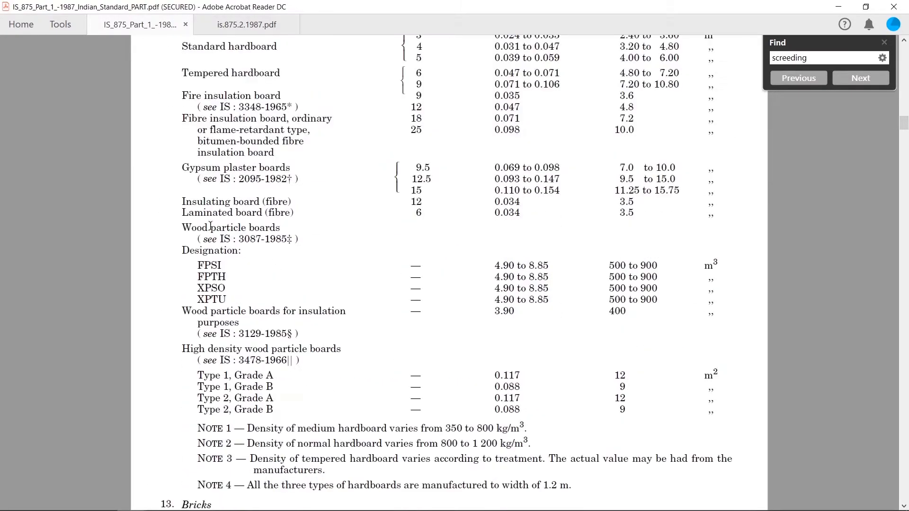
{"action": "scroll", "coordinate": [313, 186], "scroll_direction": "down", "scroll_amount": 4}
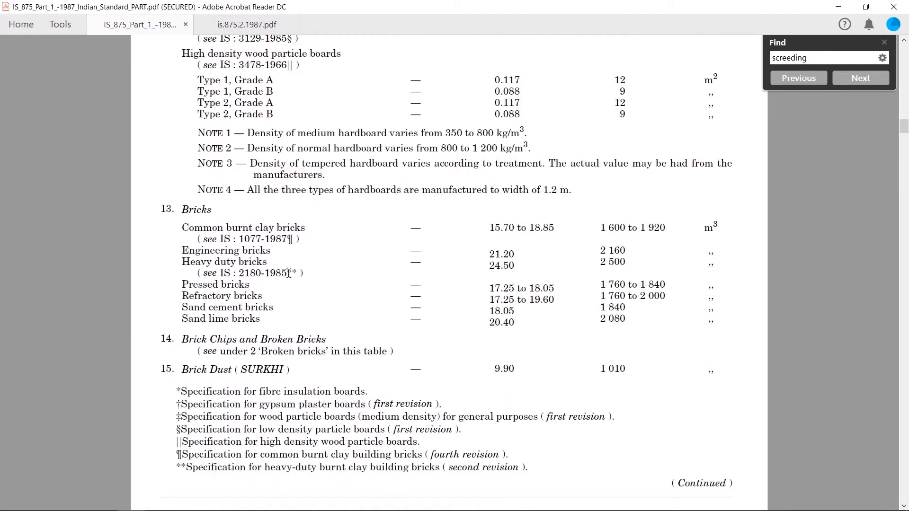
{"action": "left_click_drag", "start_coordinate": [179, 217], "coordinate": [225, 229]}
Examine the prestressed and reinforced cement concrete unit weights in Table 1 of IS 875 Part 1
{"action": "scroll", "coordinate": [192, 66], "scroll_direction": "down", "scroll_amount": 10}
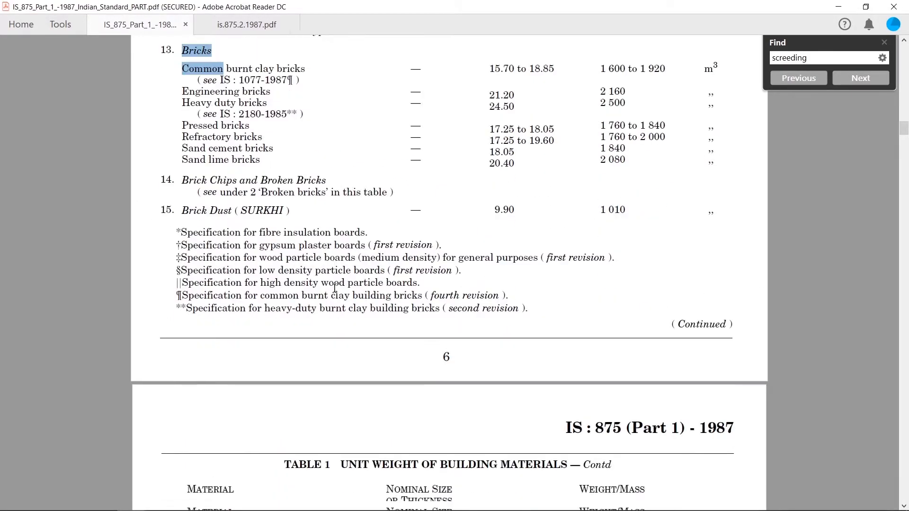
{"action": "left_click_drag", "start_coordinate": [187, 71], "coordinate": [322, 72]}
{"action": "scroll", "coordinate": [369, 213], "scroll_direction": "up", "scroll_amount": 5}
{"action": "scroll", "coordinate": [369, 213], "scroll_direction": "down", "scroll_amount": 1}
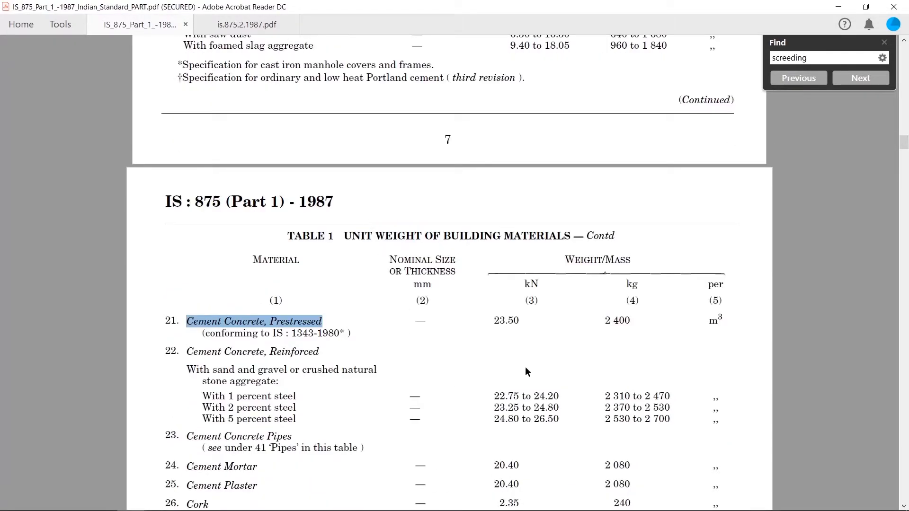
{"action": "scroll", "coordinate": [458, 392], "scroll_direction": "down", "scroll_amount": 2}
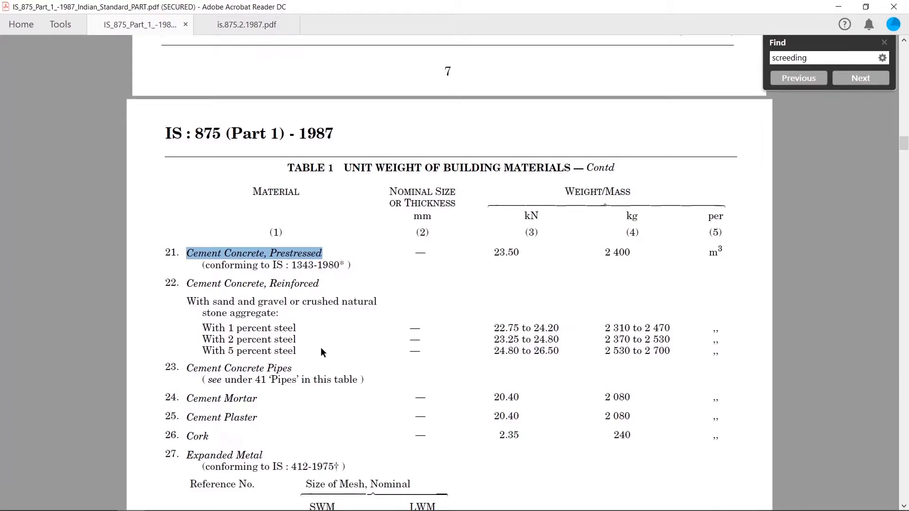
Switch to the IS 875 Part 2 PDF and examine Table 1's imposed floor loads for dwelling houses, including all rooms and kitchens
{"action": "key", "text": "ctrl+Tab"}
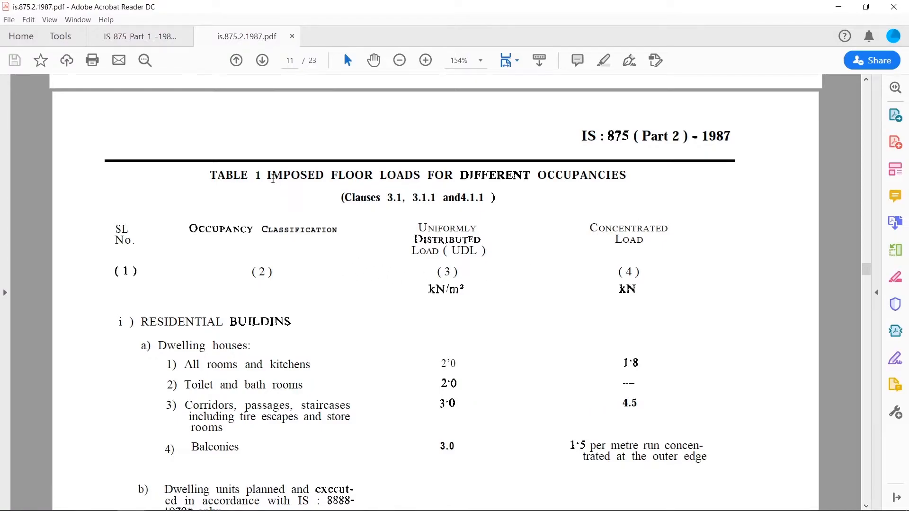
{"action": "left_click_drag", "start_coordinate": [207, 175], "coordinate": [625, 175]}
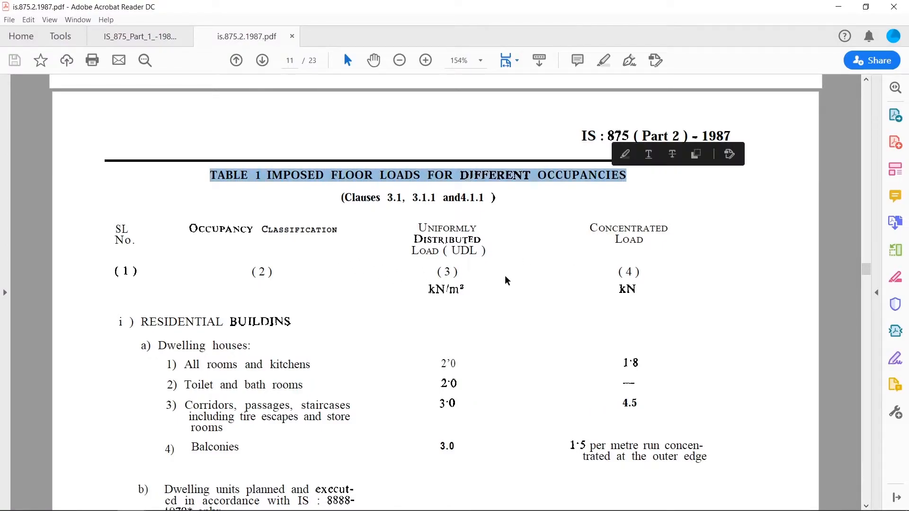
{"action": "scroll", "coordinate": [499, 324], "scroll_direction": "down", "scroll_amount": 2}
{"action": "left_click", "coordinate": [493, 325]}
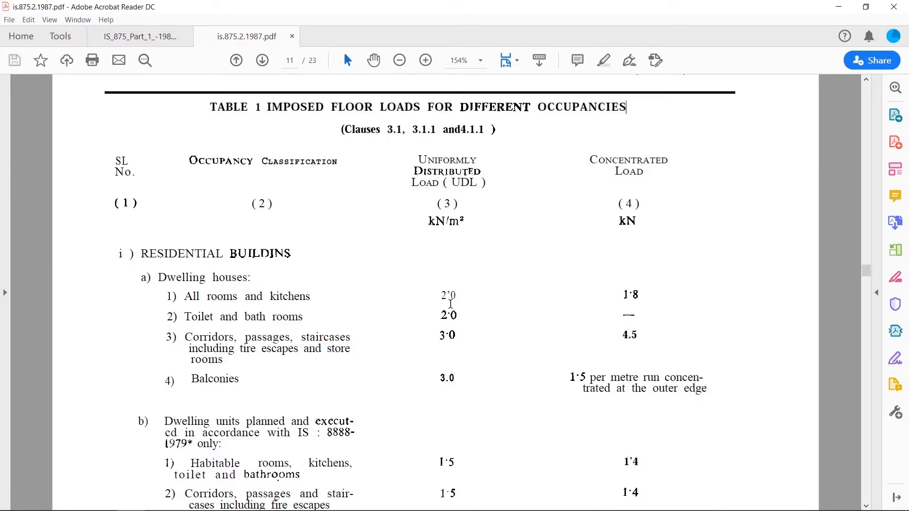
{"action": "left_click_drag", "start_coordinate": [141, 254], "coordinate": [284, 278]}
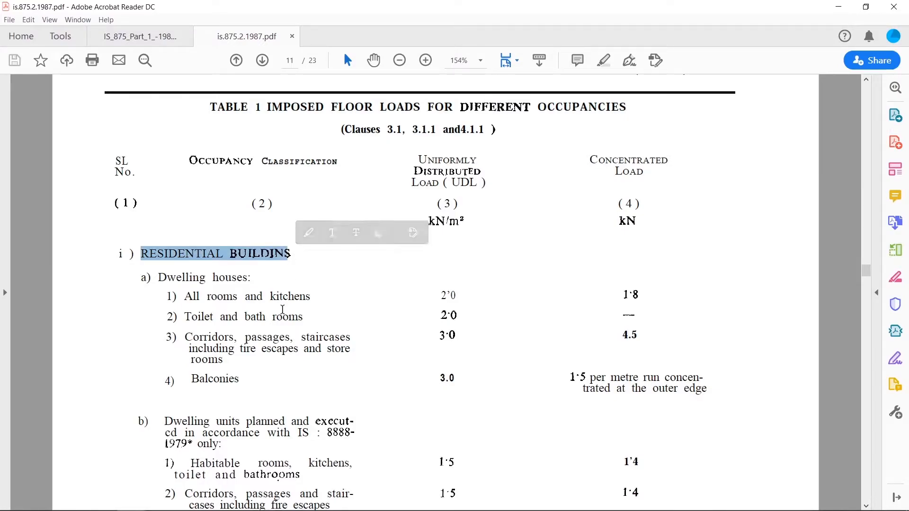
{"action": "left_click", "coordinate": [307, 280]}
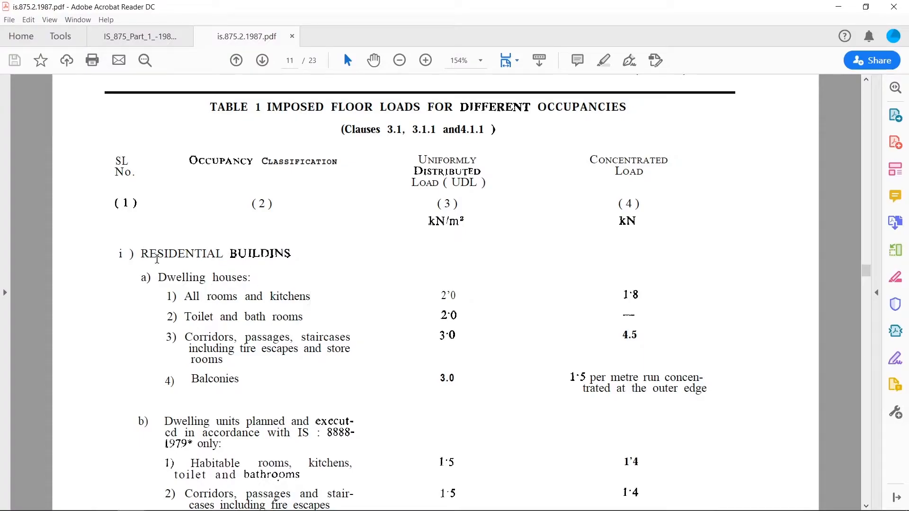
{"action": "scroll", "coordinate": [349, 361], "scroll_direction": "down", "scroll_amount": 3}
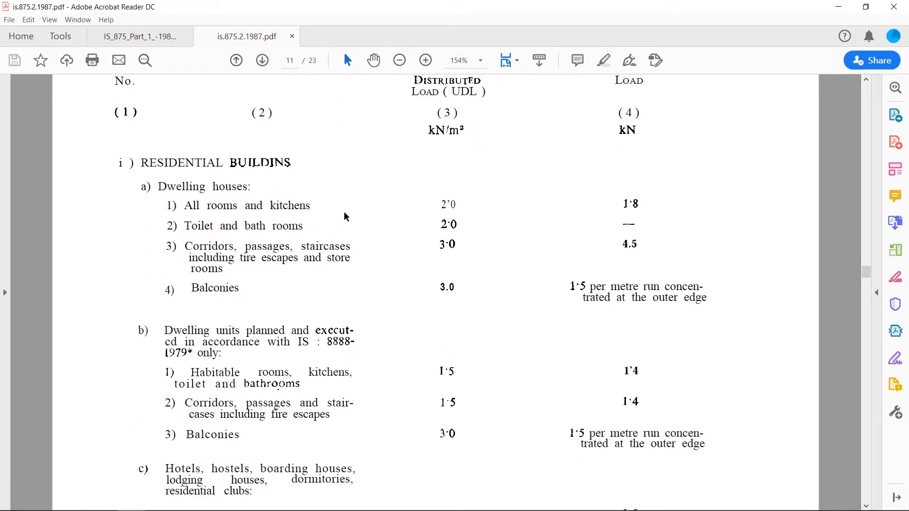
{"action": "left_click_drag", "start_coordinate": [436, 204], "coordinate": [467, 208]}
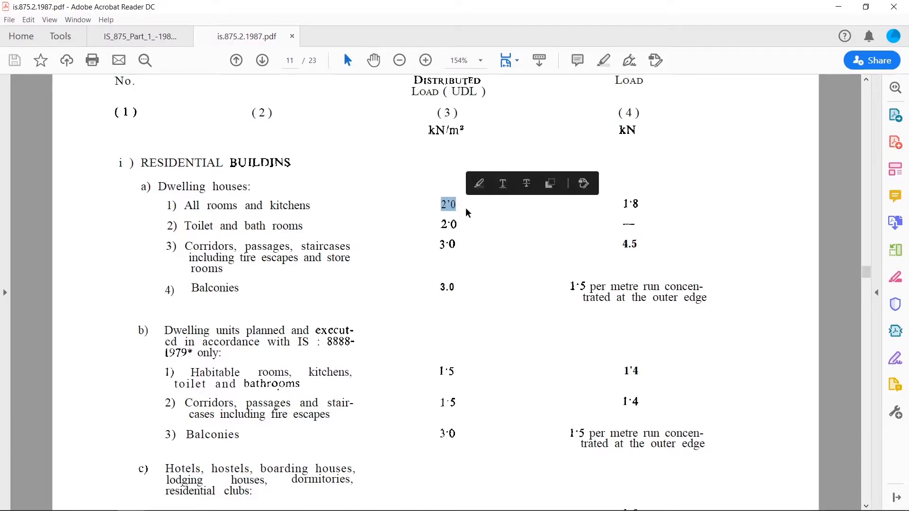
Examine the hotels and hostels section of Table 1, highlighting the distributed loads for dining rooms and store rooms
{"action": "scroll", "coordinate": [478, 346], "scroll_direction": "down", "scroll_amount": 2}
{"action": "scroll", "coordinate": [478, 347], "scroll_direction": "down", "scroll_amount": 2}
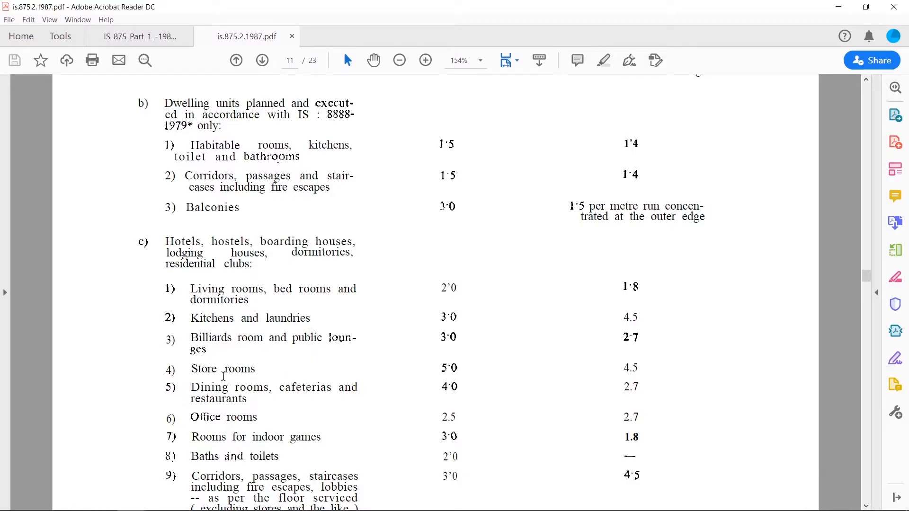
{"action": "left_click_drag", "start_coordinate": [212, 387], "coordinate": [276, 389]}
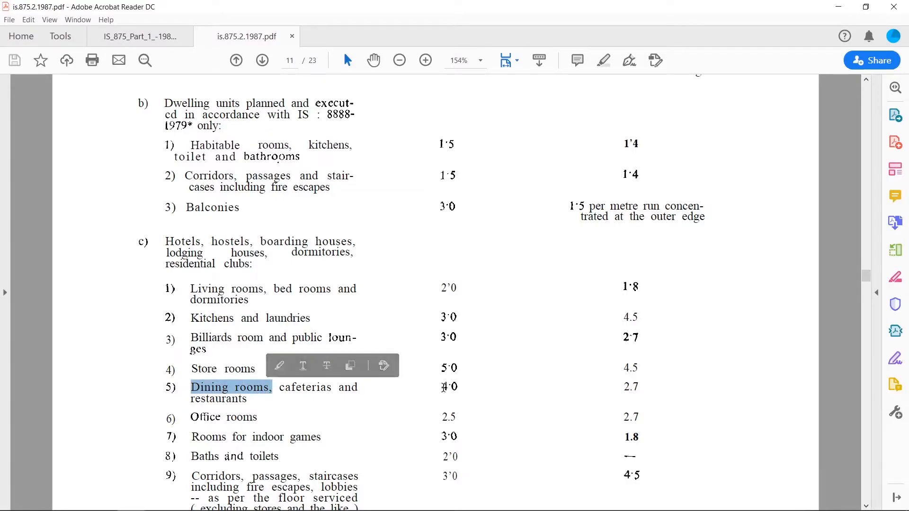
{"action": "left_click_drag", "start_coordinate": [441, 387], "coordinate": [458, 387]}
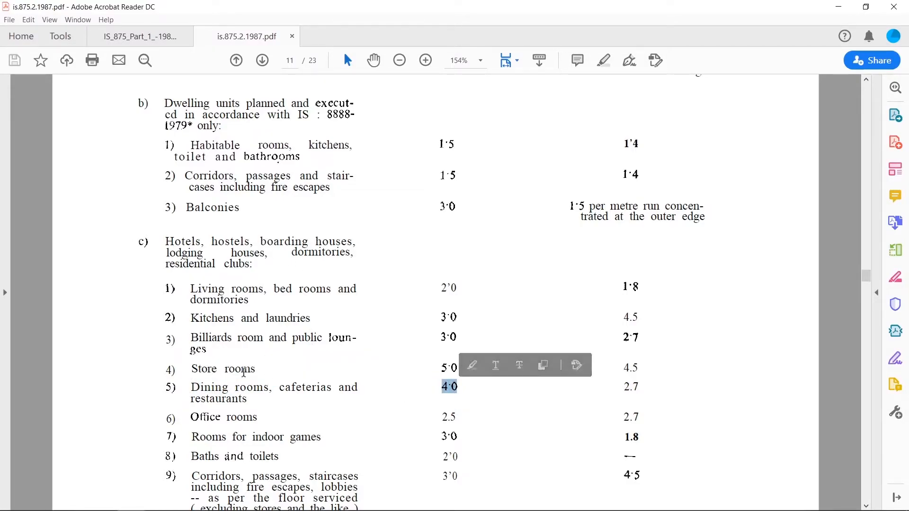
{"action": "left_click_drag", "start_coordinate": [331, 387], "coordinate": [290, 372]}
{"action": "left_click_drag", "start_coordinate": [440, 368], "coordinate": [460, 369]}
{"action": "left_click", "coordinate": [534, 404]}
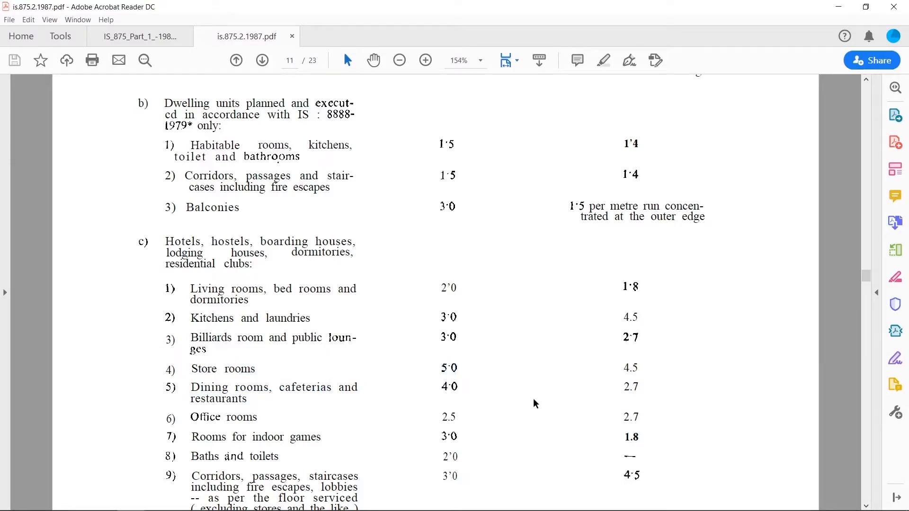
{"action": "scroll", "coordinate": [493, 408], "scroll_direction": "down", "scroll_amount": 3}
{"action": "scroll", "coordinate": [493, 407], "scroll_direction": "down", "scroll_amount": 3}
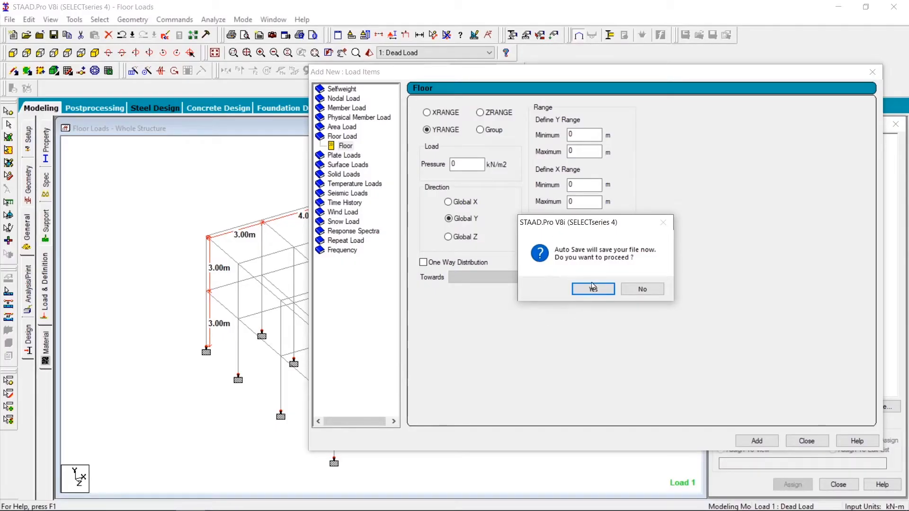
Back in STAAD.Pro, allow the auto save and close the load items dialog without adding a floor load
{"action": "left_click", "coordinate": [591, 288]}
{"action": "left_click", "coordinate": [385, 277]}
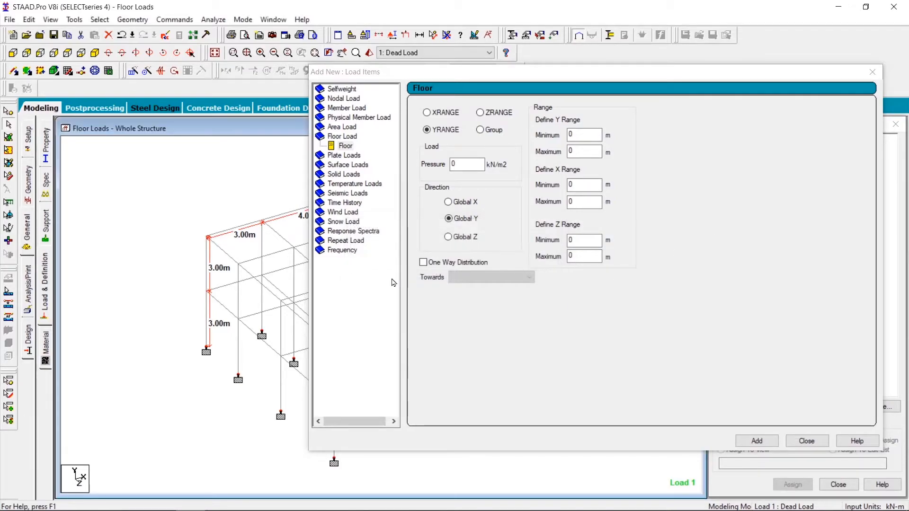
{"action": "left_click", "coordinate": [807, 443]}
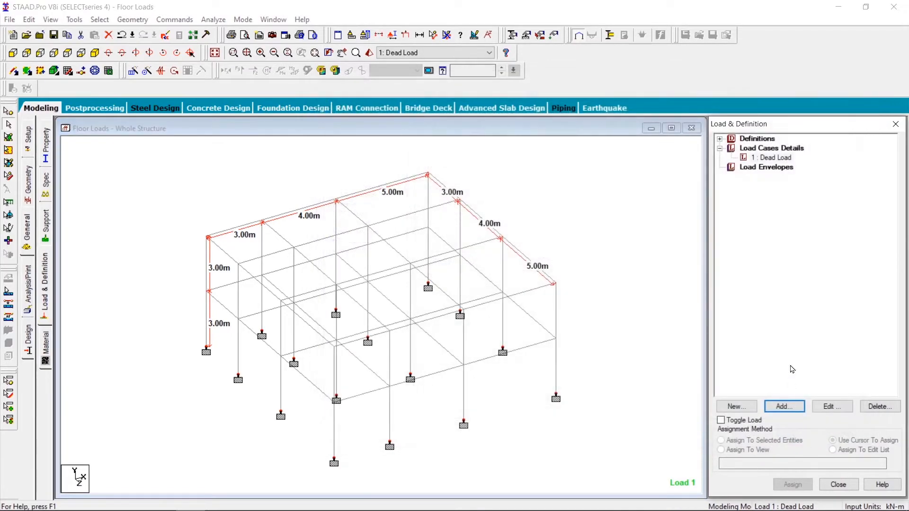
Add primary load case 2 titled Live Load with the Live loading type
{"action": "left_click", "coordinate": [772, 158]}
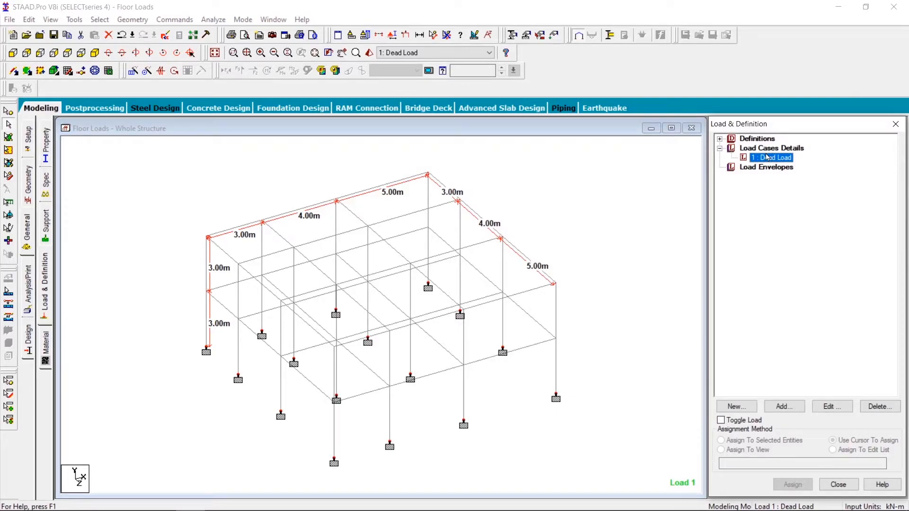
{"action": "left_click", "coordinate": [767, 150]}
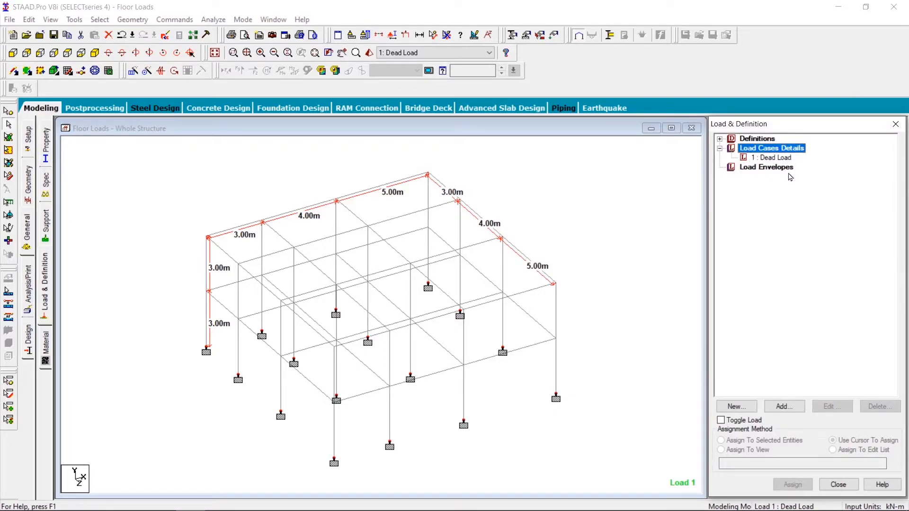
{"action": "left_click", "coordinate": [783, 406]}
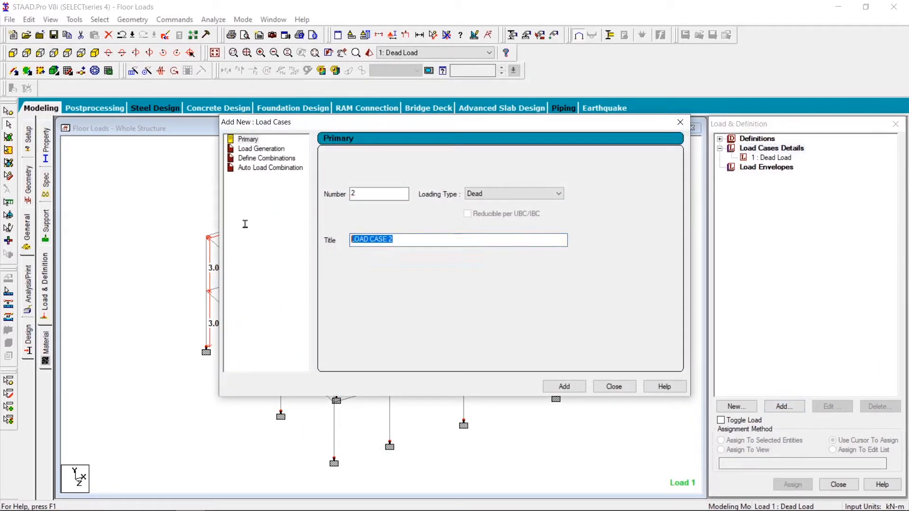
{"action": "type", "text": "LIve C"}
{"action": "key", "text": "BackSpace"}
{"action": "type", "text": "Load"}
{"action": "left_click", "coordinate": [527, 194]}
{"action": "left_click", "coordinate": [501, 217]}
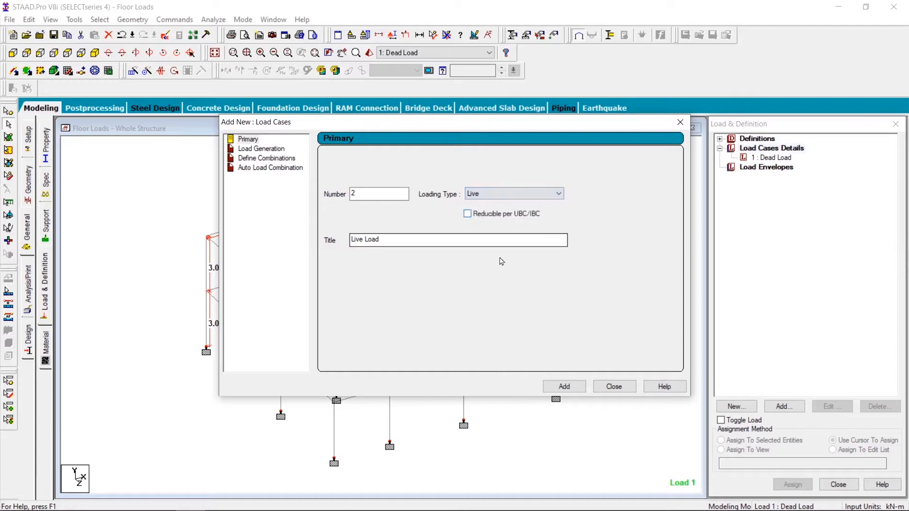
{"action": "left_click", "coordinate": [582, 391]}
{"action": "key", "text": "Escape"}
{"action": "left_click", "coordinate": [776, 157]}
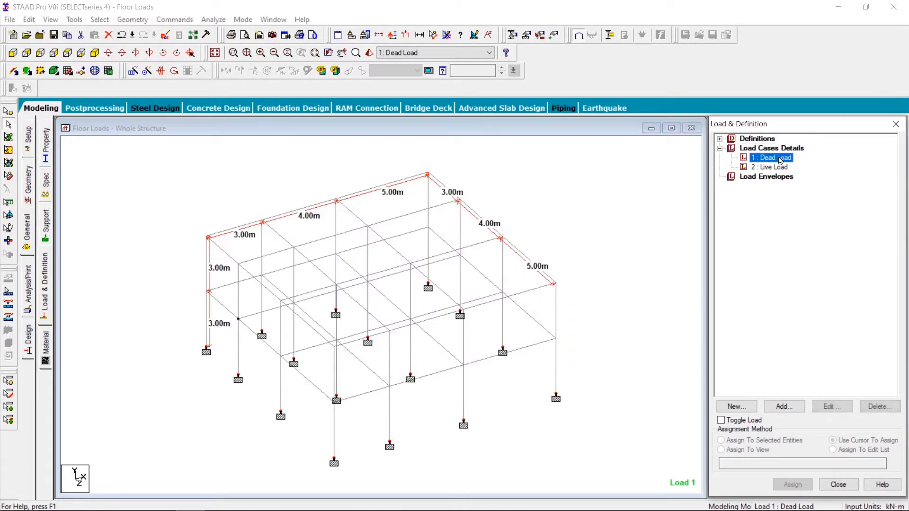
{"action": "left_click", "coordinate": [780, 169]}
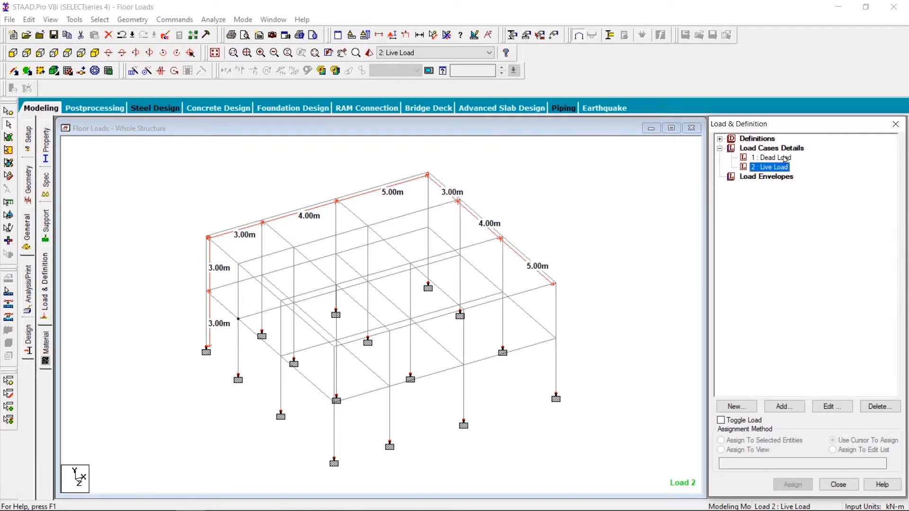
{"action": "left_click", "coordinate": [784, 159]}
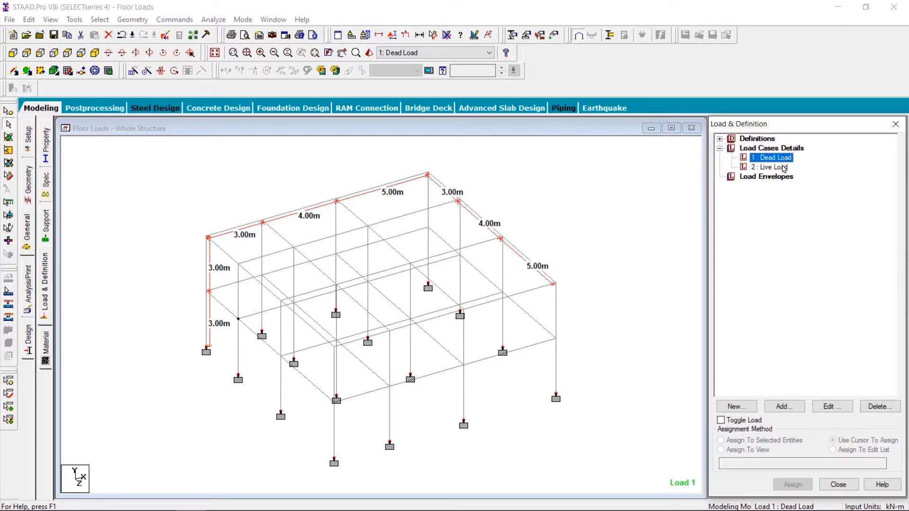
{"action": "left_click", "coordinate": [781, 169]}
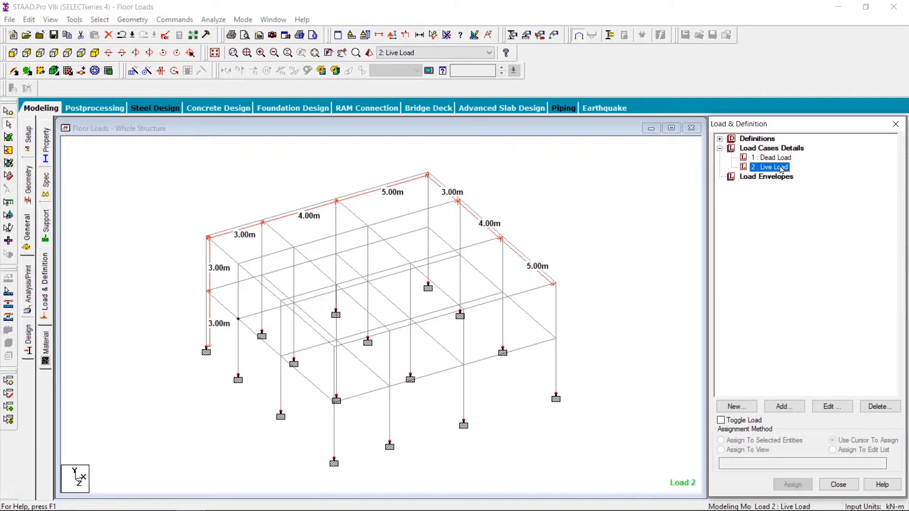
Add a YRANGE floor load of -4.5 kN/m2 in Global Y to the Dead Load case and dismiss the warning
{"action": "key", "text": "Up"}
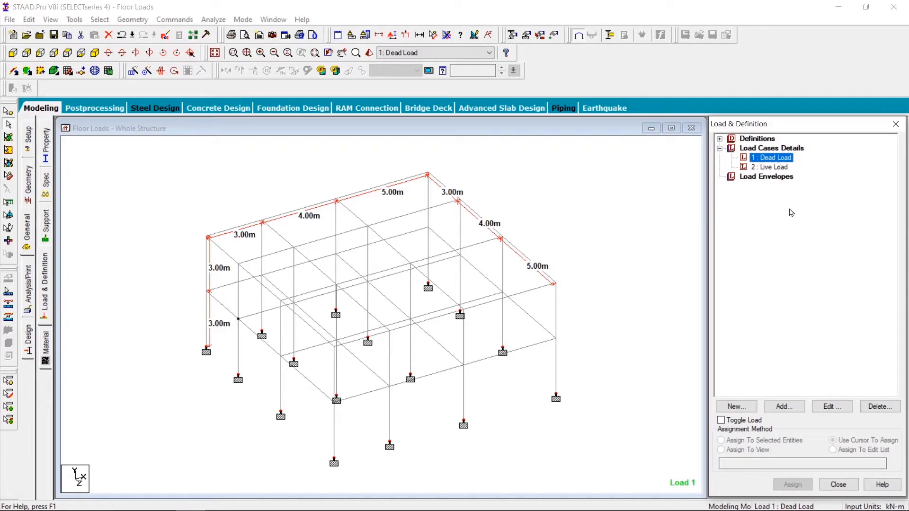
{"action": "left_click", "coordinate": [783, 407]}
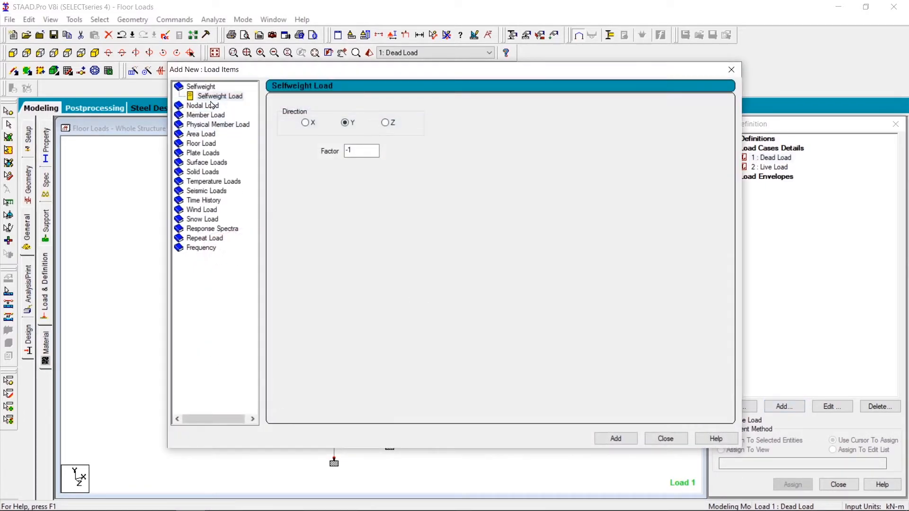
{"action": "left_click_drag", "start_coordinate": [354, 73], "coordinate": [436, 90]}
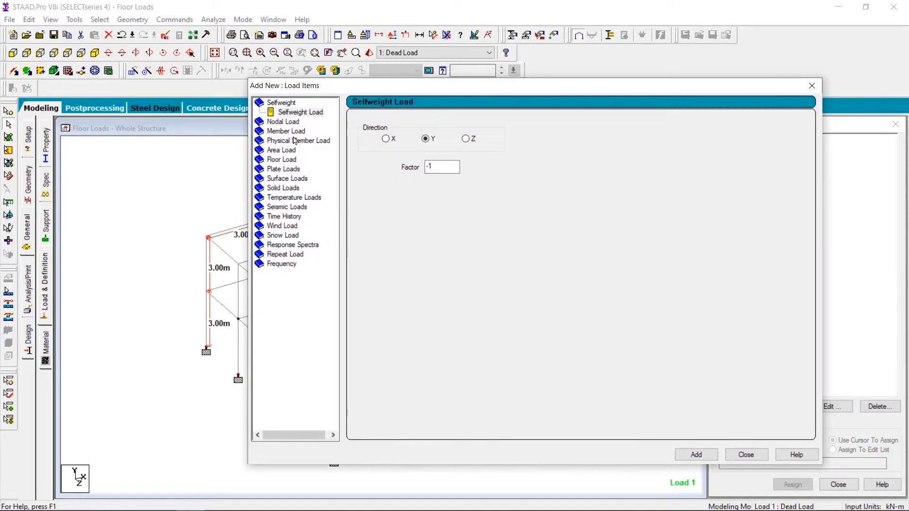
{"action": "left_click", "coordinate": [288, 160]}
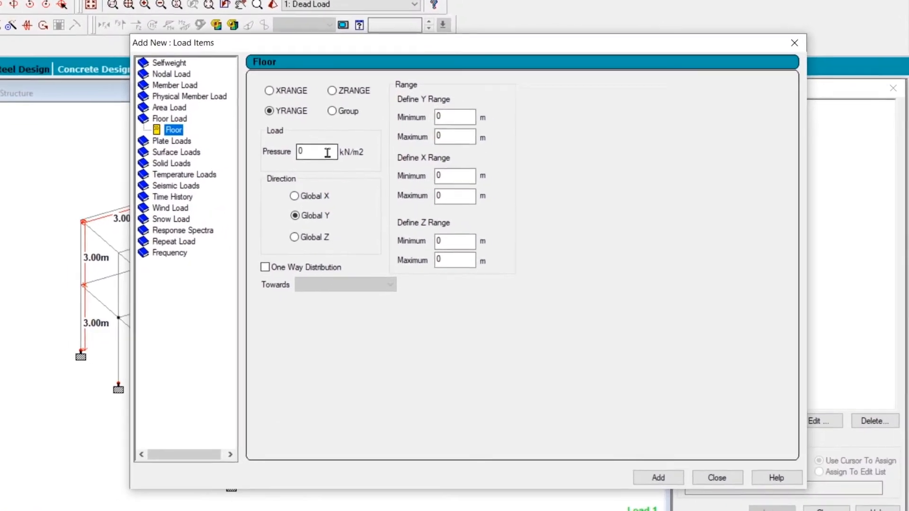
{"action": "double_click", "coordinate": [331, 153]}
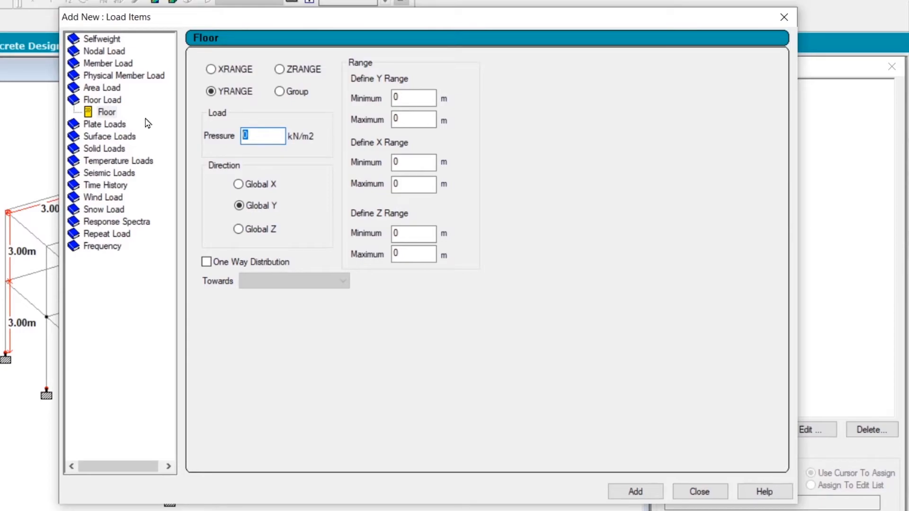
{"action": "type", "text": "-4"}
{"action": "left_click", "coordinate": [634, 491]}
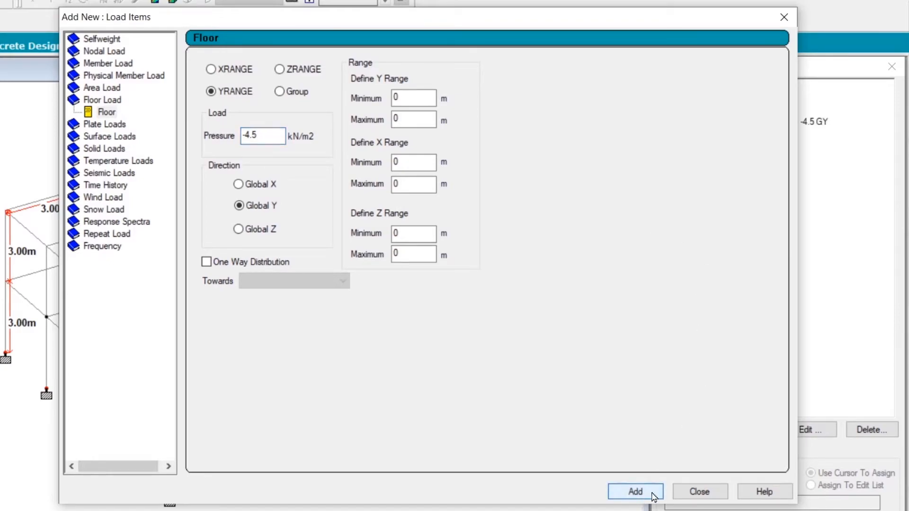
{"action": "left_click", "coordinate": [704, 498]}
{"action": "left_click", "coordinate": [788, 122]}
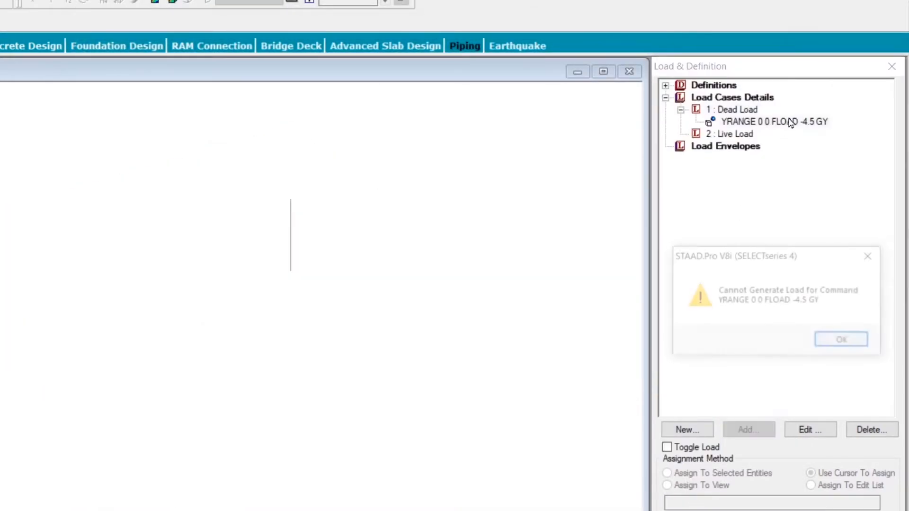
{"action": "left_click", "coordinate": [843, 347]}
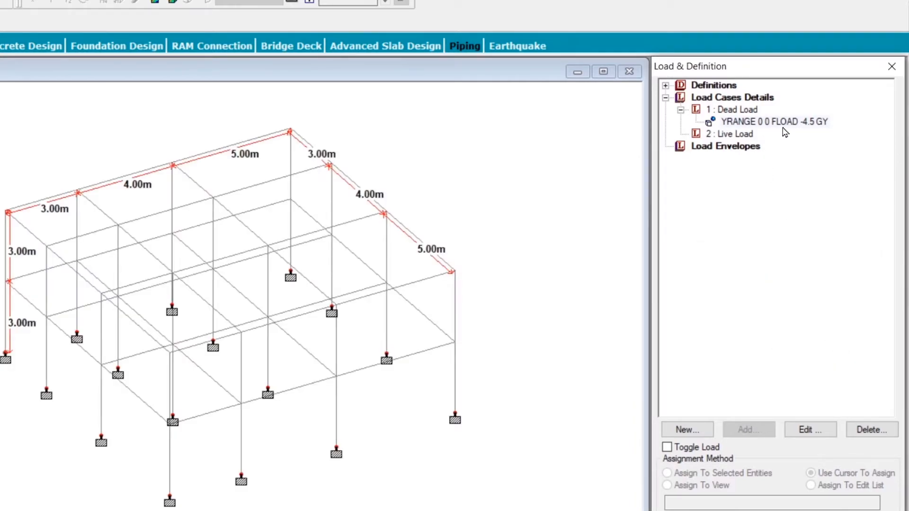
Edit the dead floor load so its Y range has both minimum and maximum at 6 m, keeping -4.5 kN/m2 pressure
{"action": "double_click", "coordinate": [807, 124]}
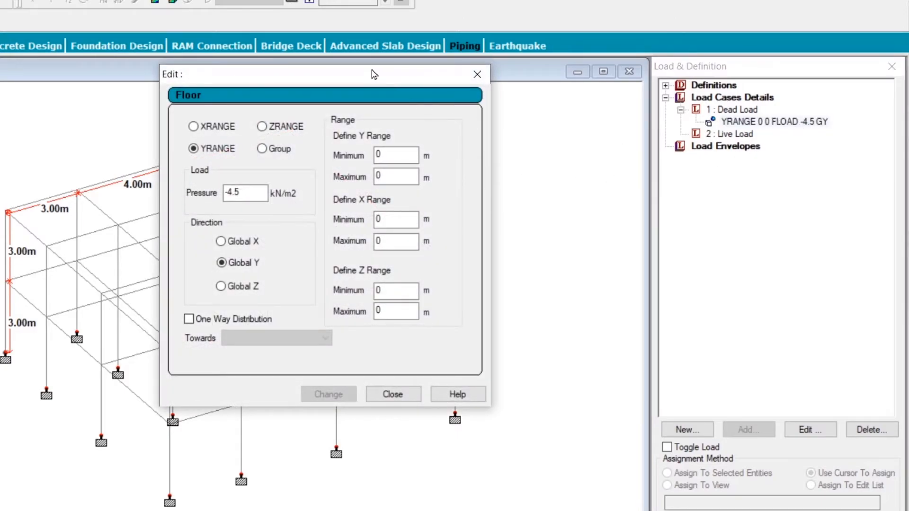
{"action": "left_click_drag", "start_coordinate": [374, 74], "coordinate": [658, 62]}
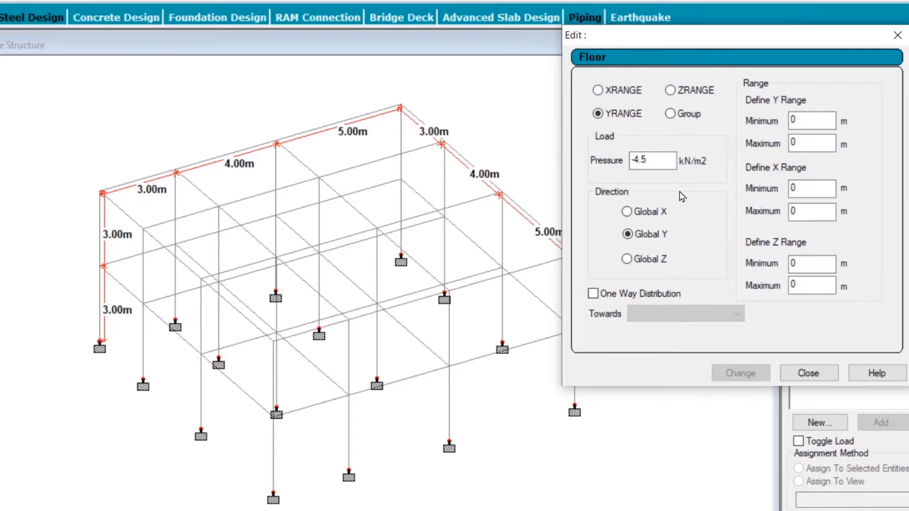
{"action": "left_click_drag", "start_coordinate": [660, 157], "coordinate": [623, 154]}
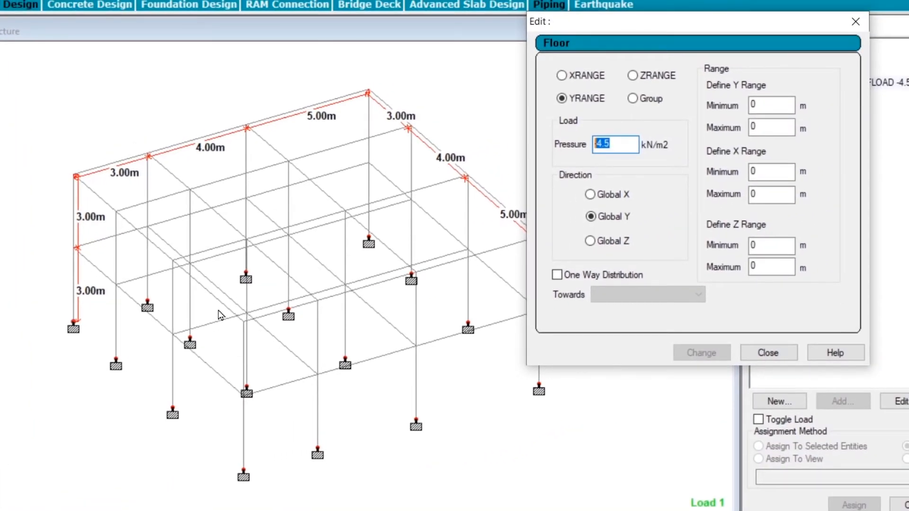
{"action": "type", "text": "-4.5"}
{"action": "left_click", "coordinate": [763, 106]}
{"action": "double_click", "coordinate": [763, 106]}
{"action": "left_click_drag", "start_coordinate": [769, 126], "coordinate": [715, 94]}
{"action": "type", "text": "6"}
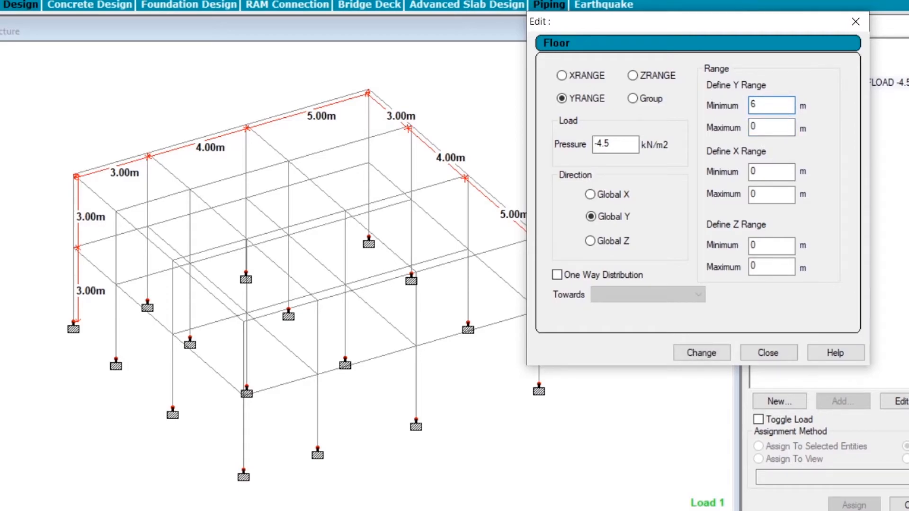
{"action": "type", "text": "6"}
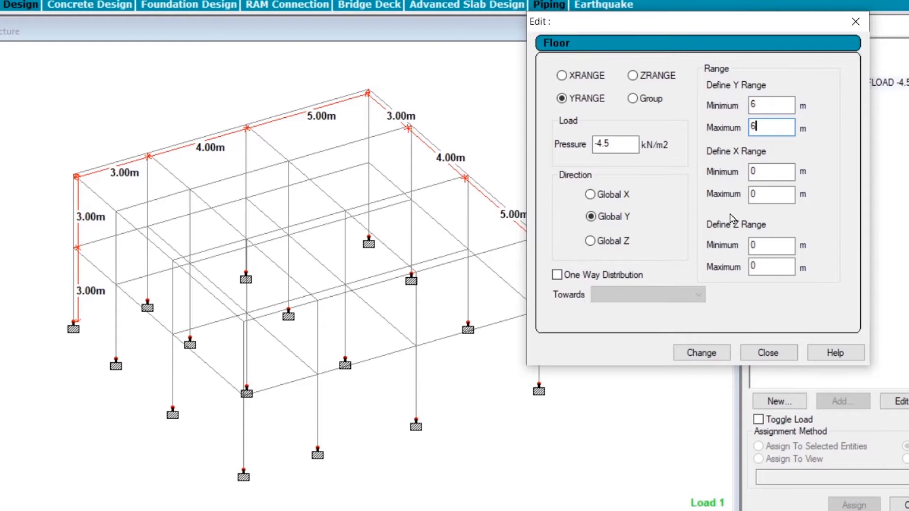
{"action": "left_click", "coordinate": [721, 354]}
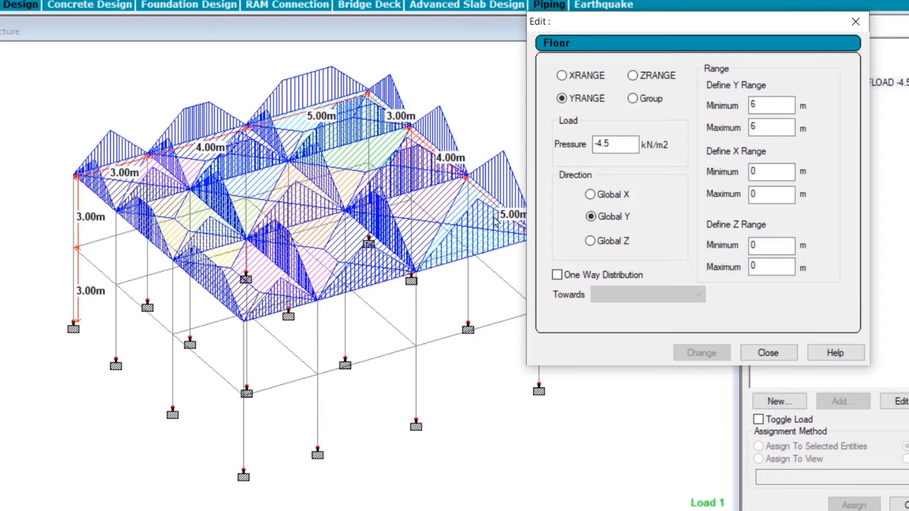
Try a Y range of 5.9 to 6.1 m for the floor load, and return both limits to 6 m
{"action": "double_click", "coordinate": [775, 106]}
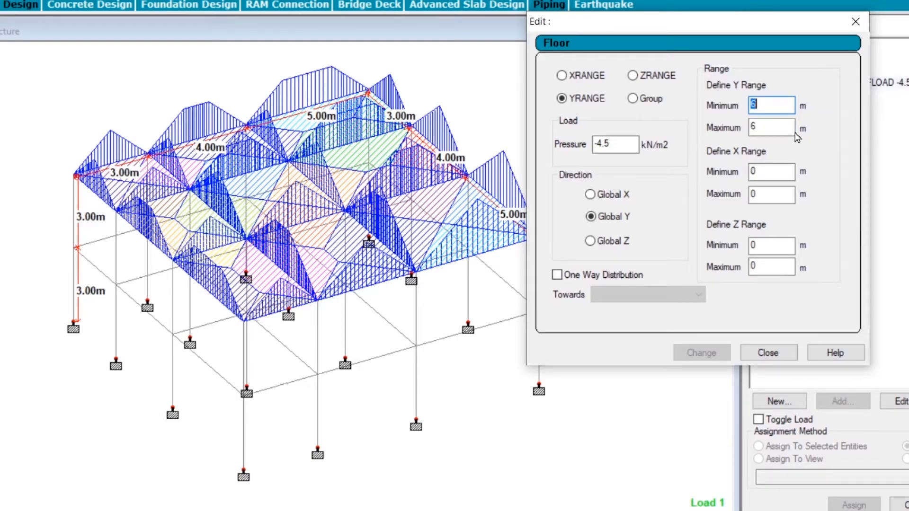
{"action": "type", "text": "5.9"}
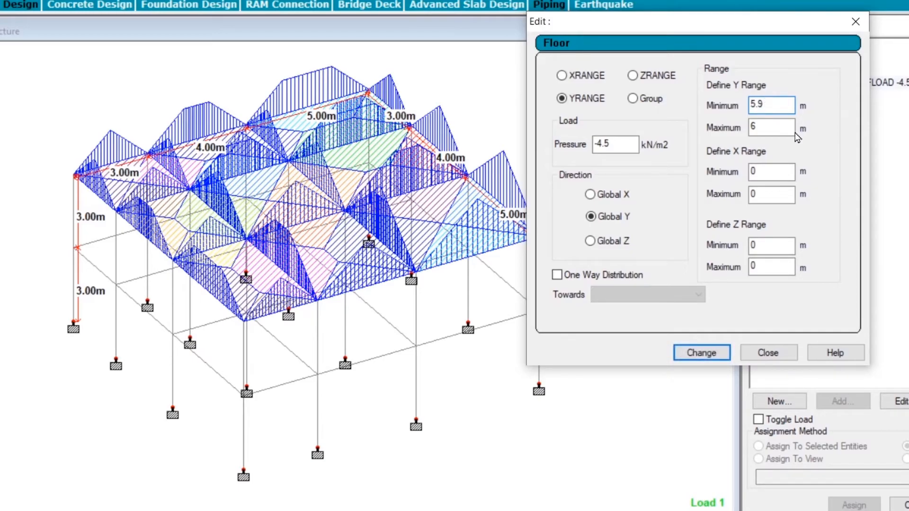
{"action": "left_click", "coordinate": [762, 127]}
{"action": "type", "text": ".1"}
{"action": "left_click_drag", "start_coordinate": [783, 30], "coordinate": [751, 11]}
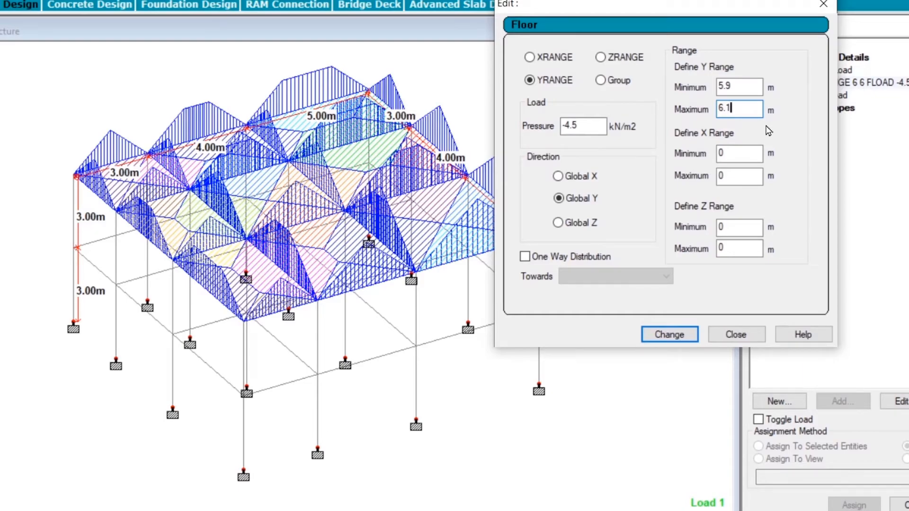
{"action": "left_click_drag", "start_coordinate": [754, 87], "coordinate": [637, 81]}
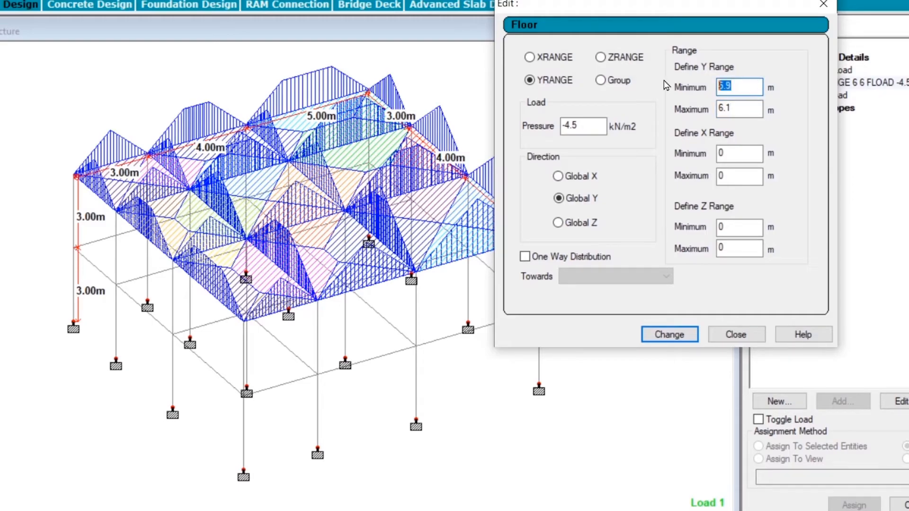
{"action": "type", "text": "6"}
{"action": "key", "text": "Tab"}
{"action": "type", "text": "6"}
{"action": "key", "text": "Tab"}
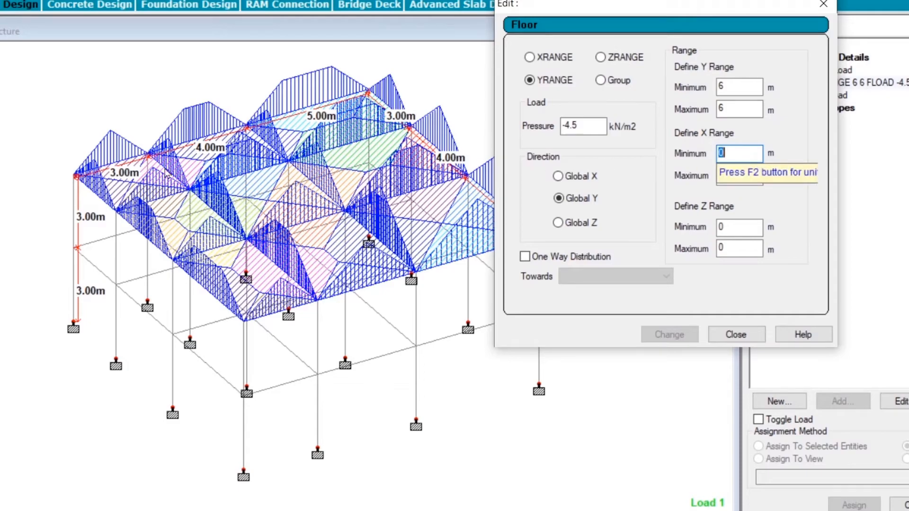
Limit the floor load to an X range of 0 to 7 m and a Z range of 0 to 3 m, applying each change
{"action": "left_click", "coordinate": [111, 175]}
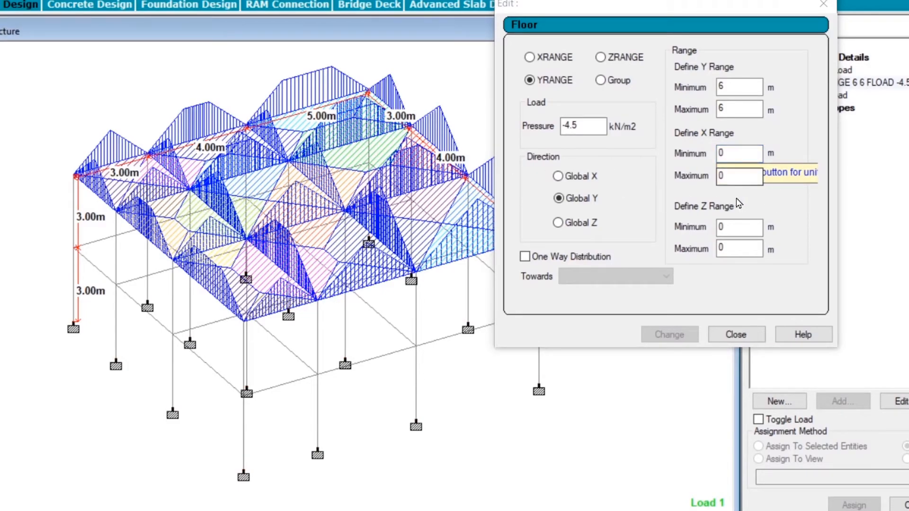
{"action": "left_click", "coordinate": [741, 176]}
{"action": "type", "text": "7"}
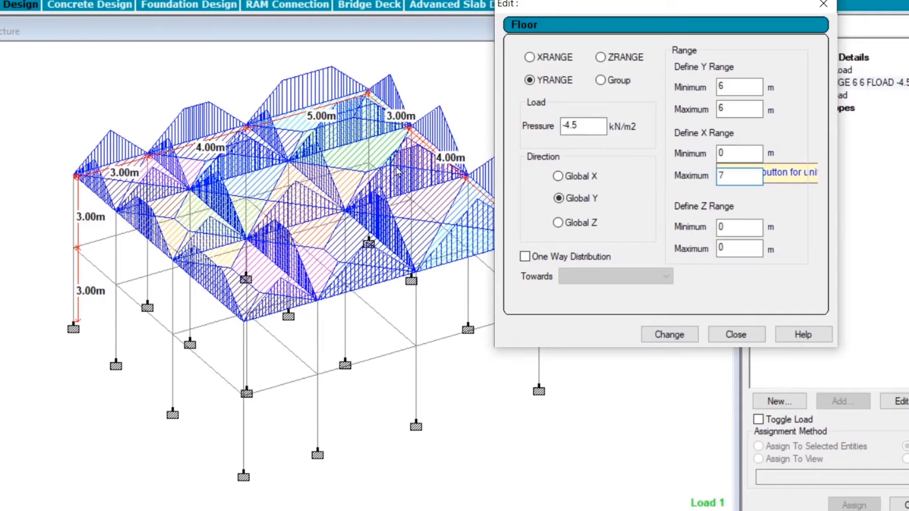
{"action": "left_click", "coordinate": [669, 334]}
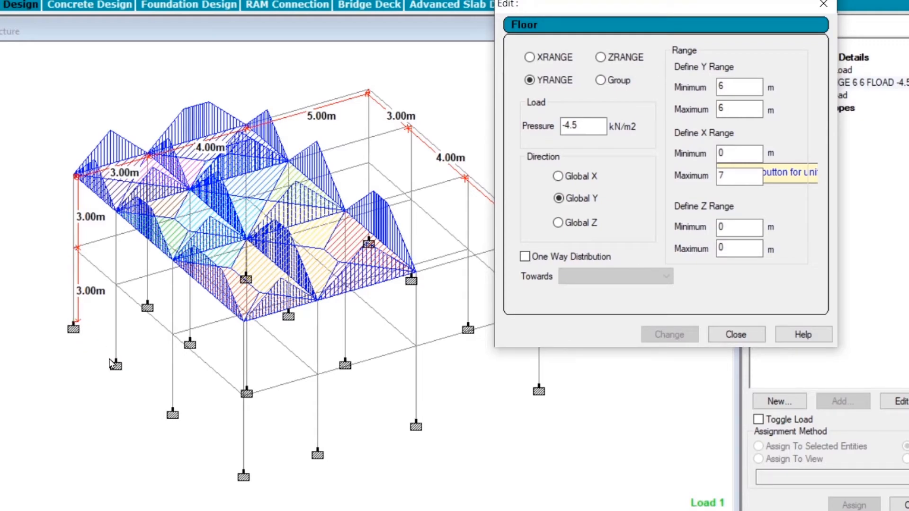
{"action": "left_click", "coordinate": [730, 214]}
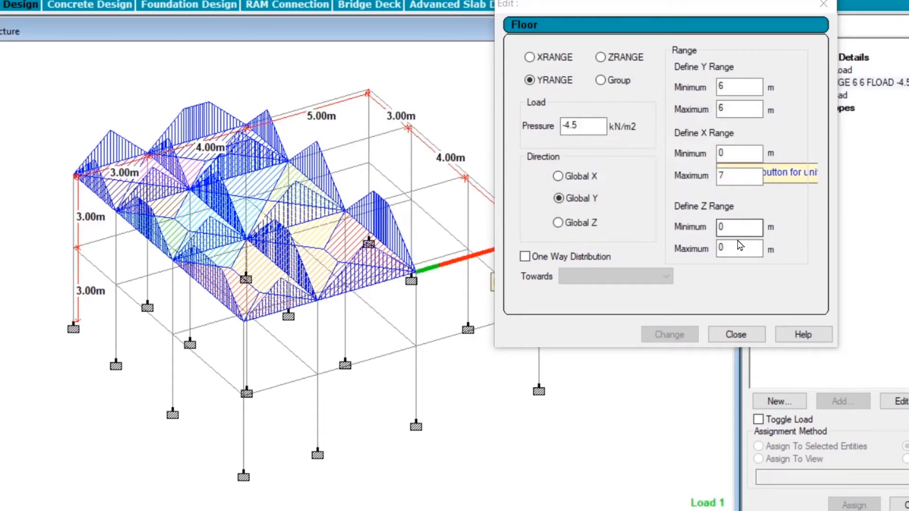
{"action": "left_click", "coordinate": [735, 246]}
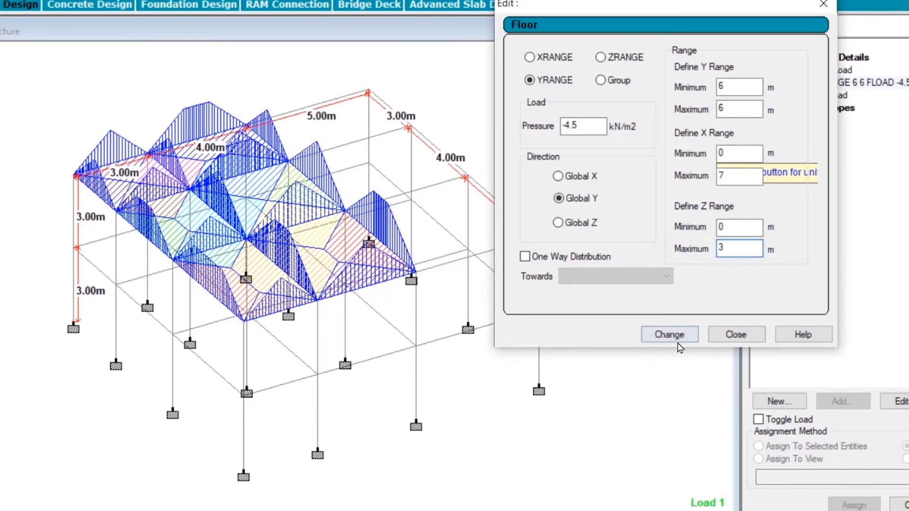
{"action": "left_click", "coordinate": [677, 336]}
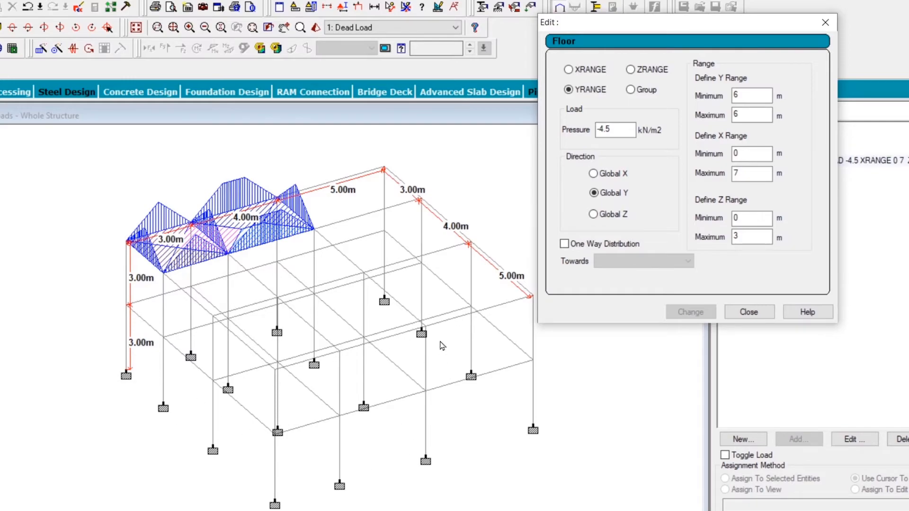
Set the floor load's X range to 7 m minimum and 12 m maximum and apply the change
{"action": "double_click", "coordinate": [754, 117]}
{"action": "double_click", "coordinate": [747, 153]}
{"action": "type", "text": "7"}
{"action": "key", "text": "Tab"}
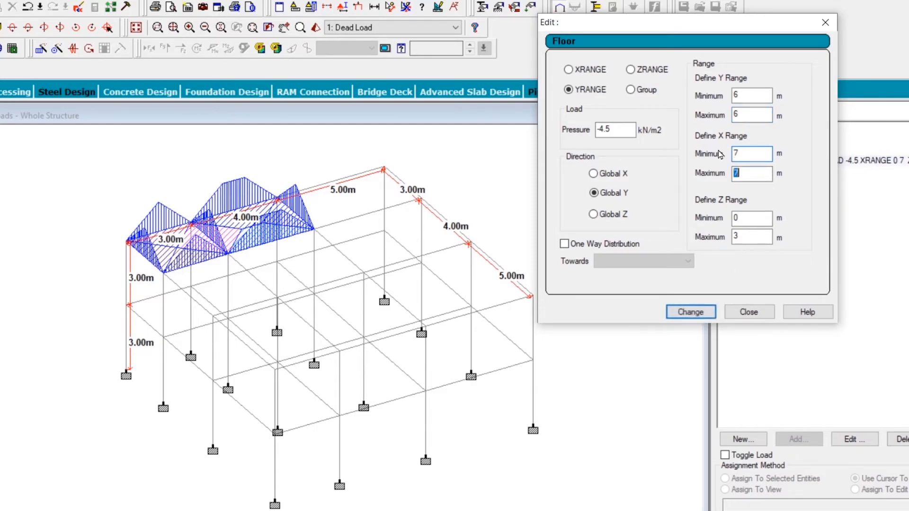
{"action": "type", "text": "12"}
{"action": "left_click", "coordinate": [690, 311]}
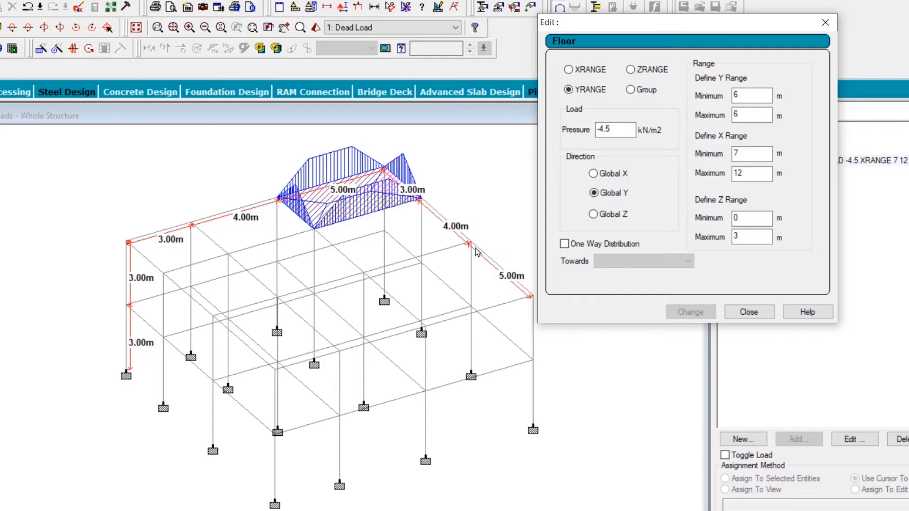
Set the floor load's Z range to 7 m minimum and 12 m maximum, apply it and finish editing the load
{"action": "double_click", "coordinate": [736, 218]}
{"action": "key", "text": "Tab"}
{"action": "type", "text": "12"}
{"action": "left_click", "coordinate": [701, 311]}
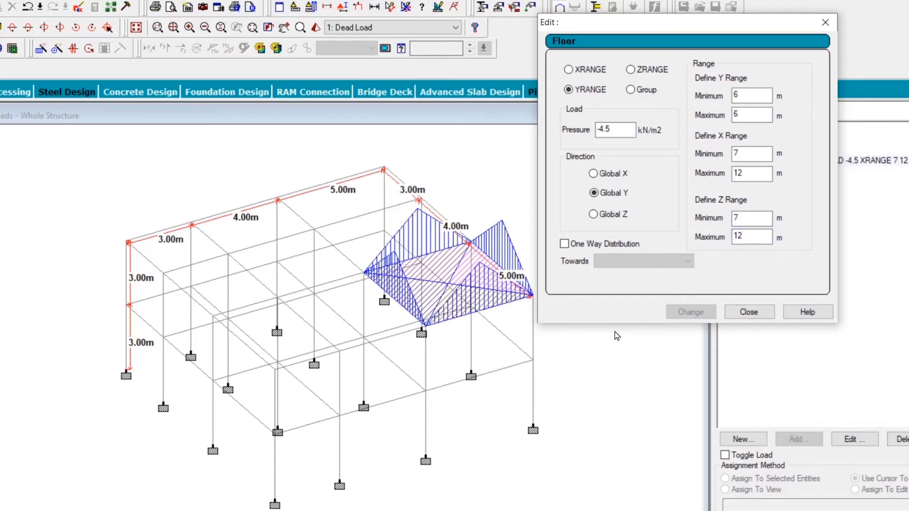
{"action": "left_click", "coordinate": [749, 312]}
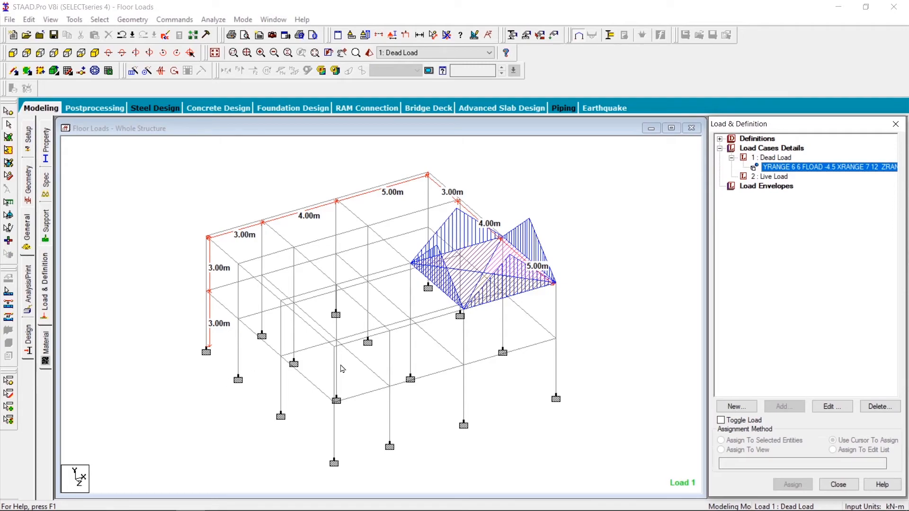
Select the second-storey beams of the back 3 m bay and display only those selected members
{"action": "left_click", "coordinate": [41, 53]}
{"action": "left_click_drag", "start_coordinate": [105, 168], "coordinate": [279, 211]}
{"action": "left_click", "coordinate": [94, 53]}
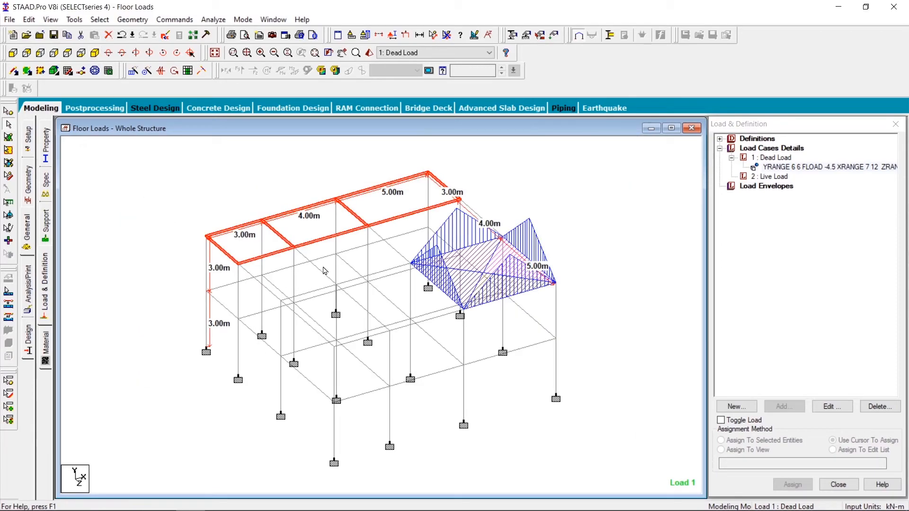
{"action": "left_click", "coordinate": [51, 19]}
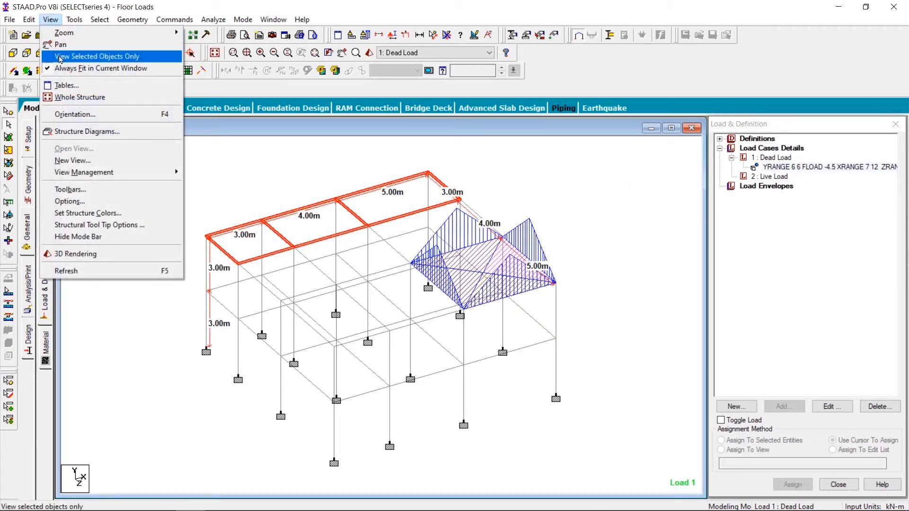
{"action": "left_click", "coordinate": [126, 59]}
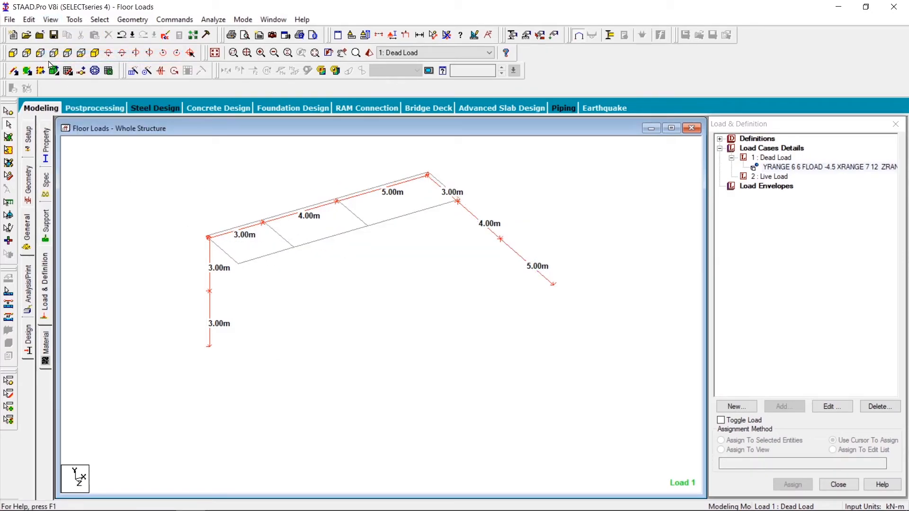
In plan, select the beams around the 3 m and 4 m wide panels and display only them
{"action": "left_click", "coordinate": [27, 54]}
{"action": "left_click_drag", "start_coordinate": [226, 156], "coordinate": [419, 271]}
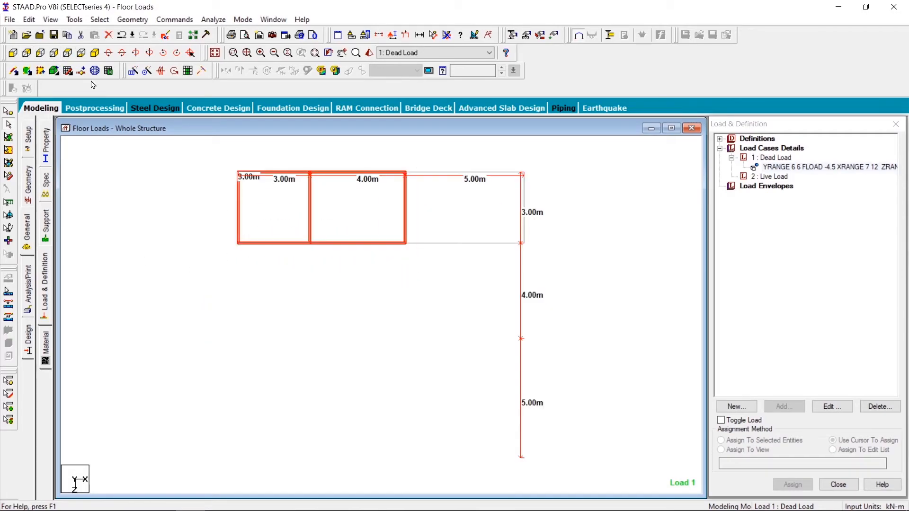
{"action": "left_click", "coordinate": [50, 19]}
{"action": "left_click", "coordinate": [65, 55]}
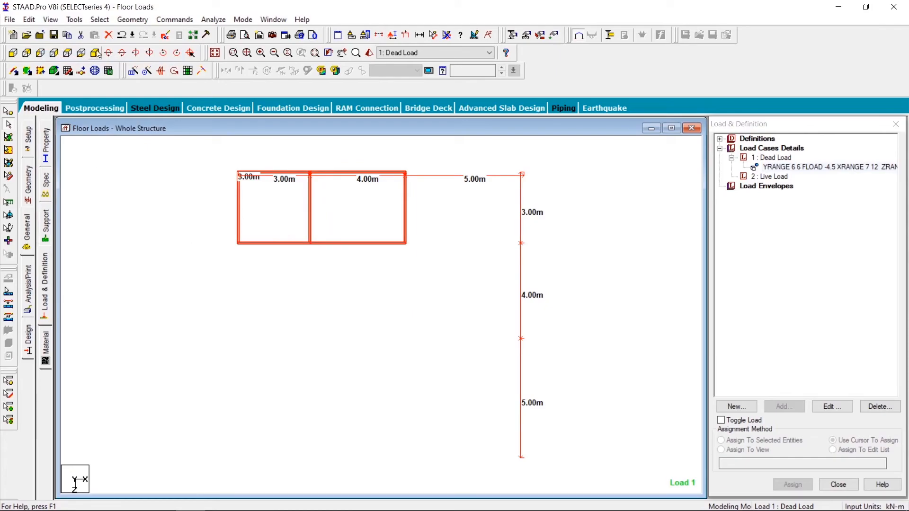
Select the beams of the two isolated panels and create a new group named Toilet_FF with type Floor
{"action": "left_click_drag", "start_coordinate": [240, 165], "coordinate": [385, 254]}
{"action": "left_click_drag", "start_coordinate": [180, 164], "coordinate": [369, 275]}
{"action": "left_click", "coordinate": [75, 19]}
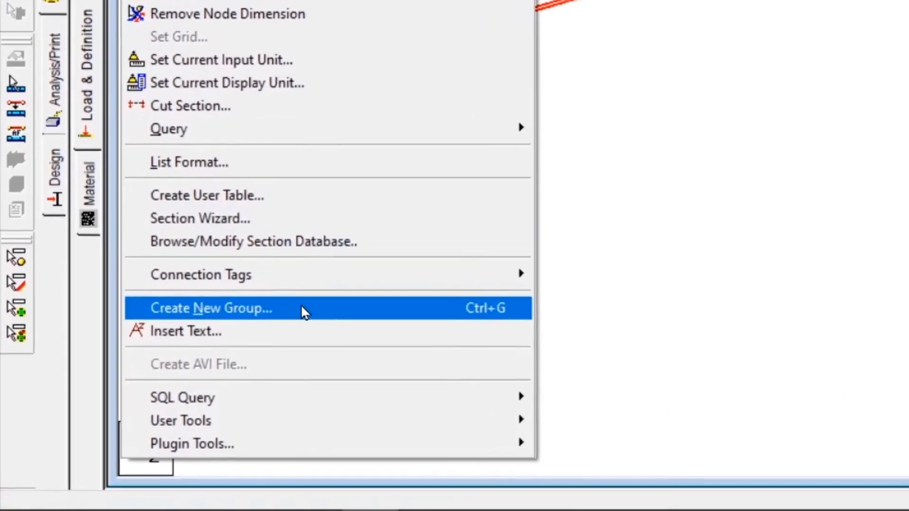
{"action": "left_click", "coordinate": [268, 327]}
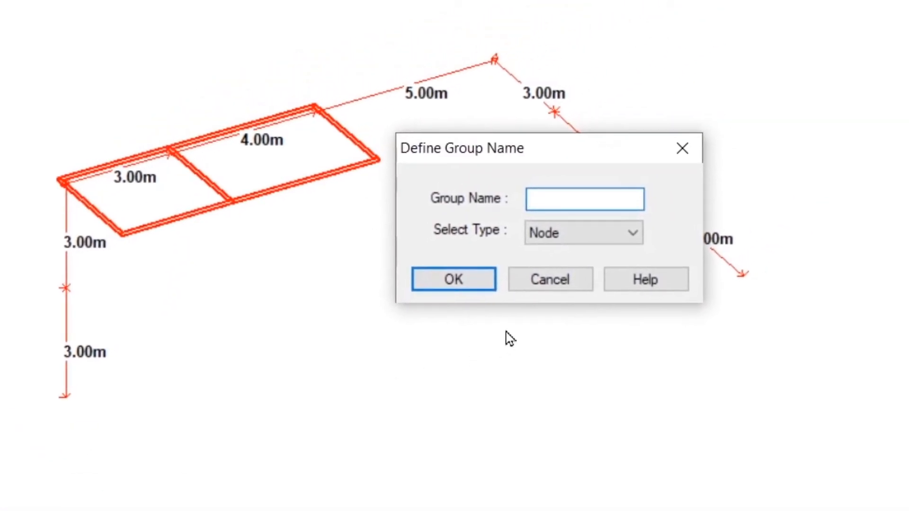
{"action": "type", "text": "Toilet_FF"}
{"action": "left_click", "coordinate": [627, 235]}
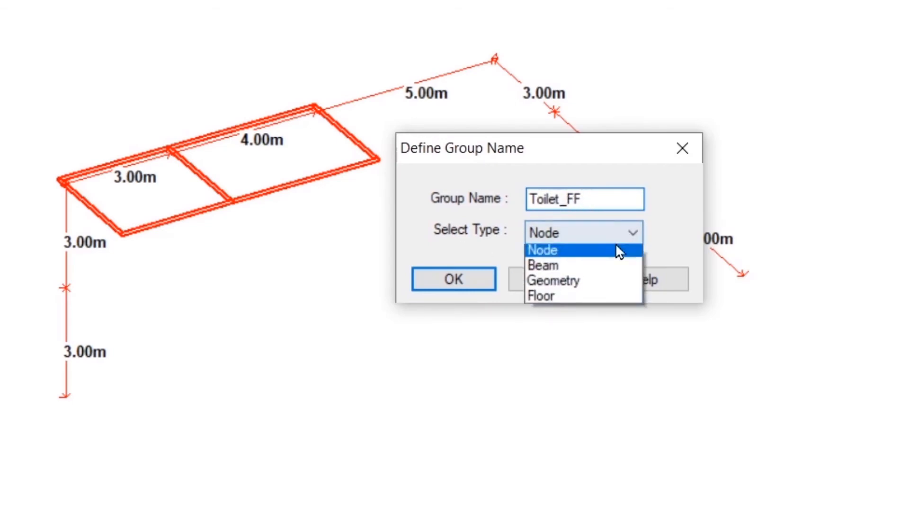
{"action": "left_click", "coordinate": [578, 298]}
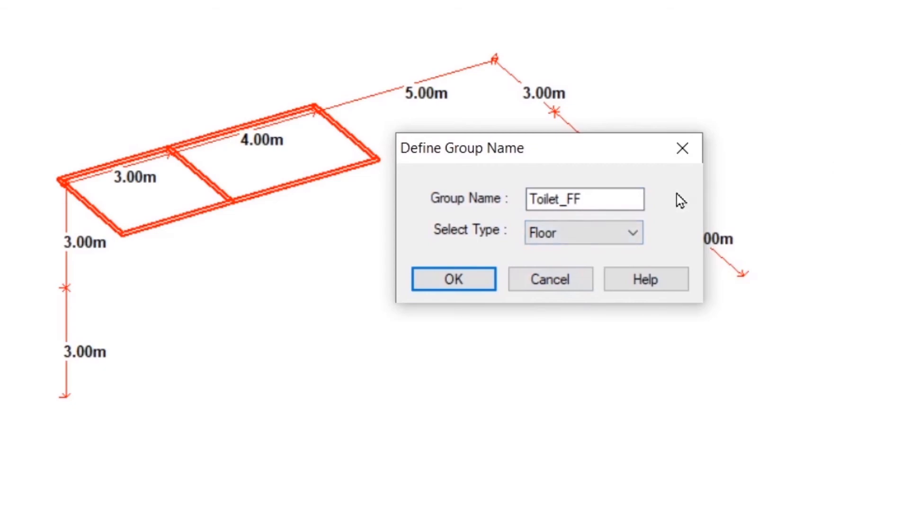
{"action": "left_click", "coordinate": [453, 286]}
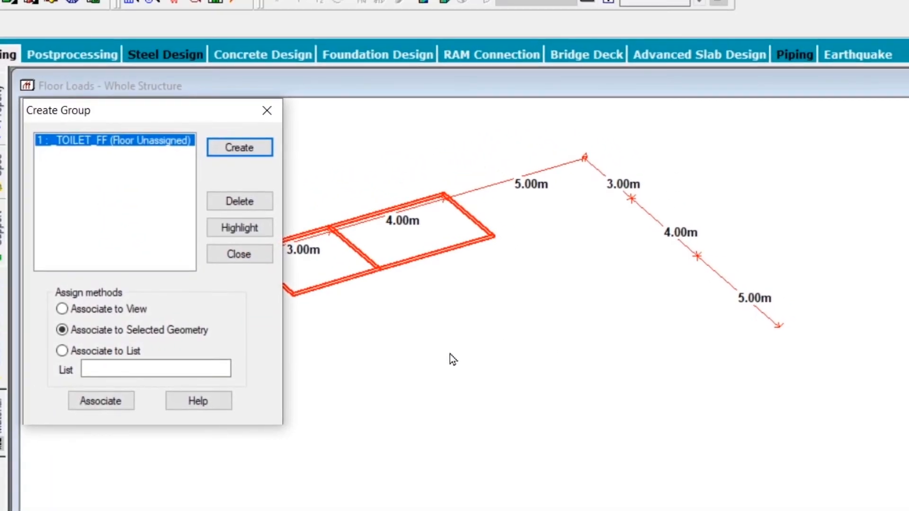
Associate the _TOILET_FF group with the selected beams of both panels and finish the group definition
{"action": "left_click_drag", "start_coordinate": [94, 95], "coordinate": [886, 124]}
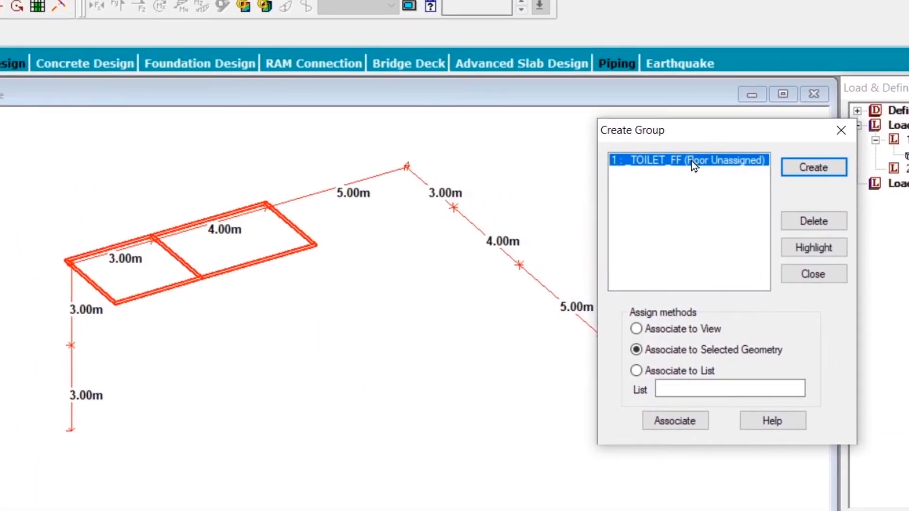
{"action": "left_click", "coordinate": [677, 420]}
{"action": "left_click", "coordinate": [325, 326]}
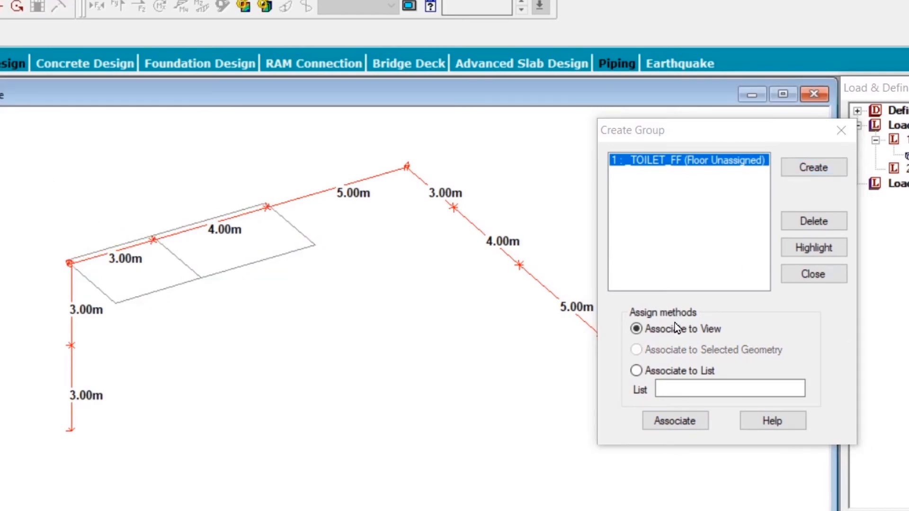
{"action": "left_click_drag", "start_coordinate": [16, 165], "coordinate": [375, 341]}
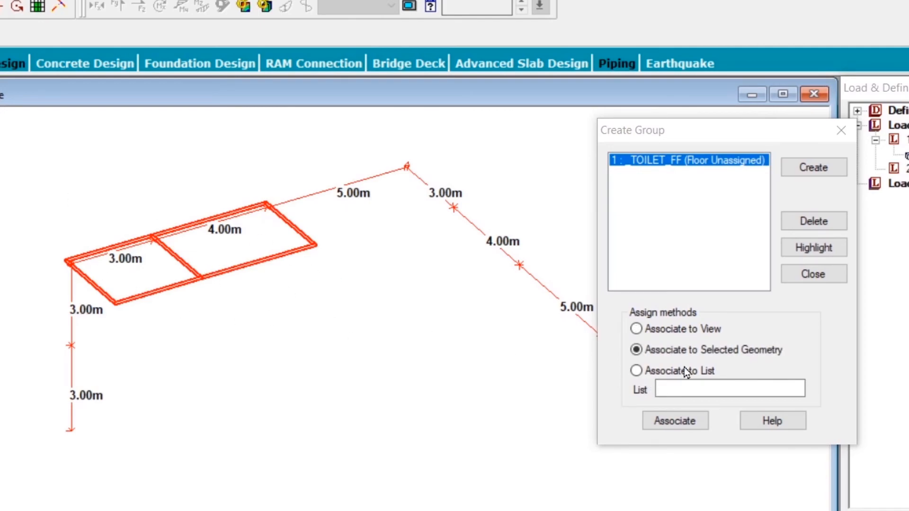
{"action": "left_click", "coordinate": [683, 425]}
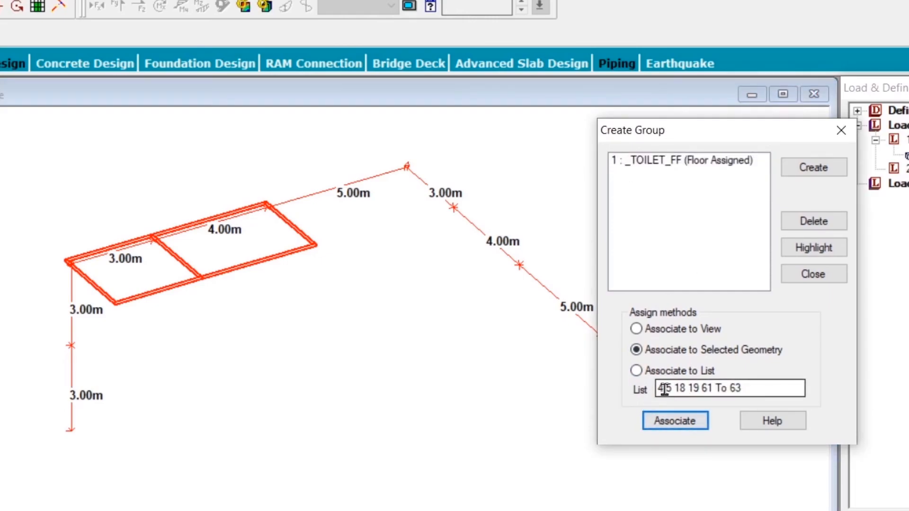
{"action": "left_click_drag", "start_coordinate": [662, 391], "coordinate": [750, 400]}
{"action": "left_click", "coordinate": [764, 388]}
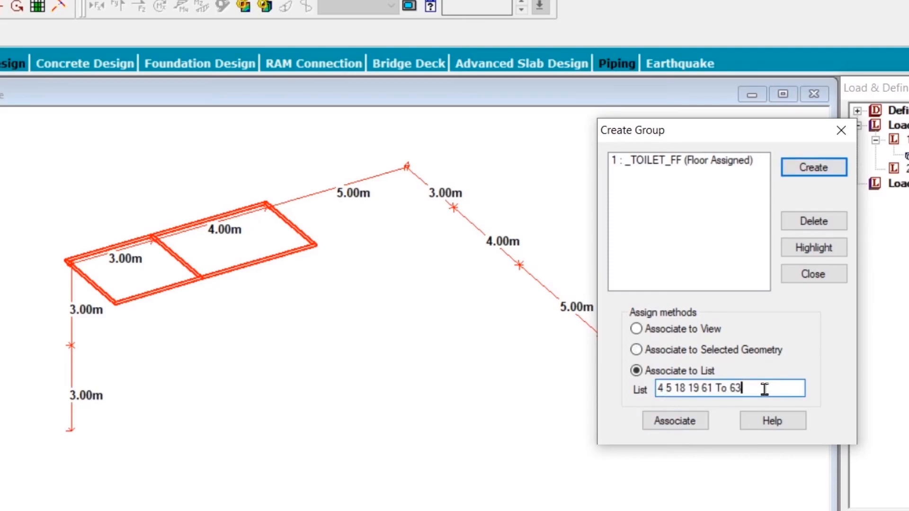
{"action": "left_click", "coordinate": [841, 130]}
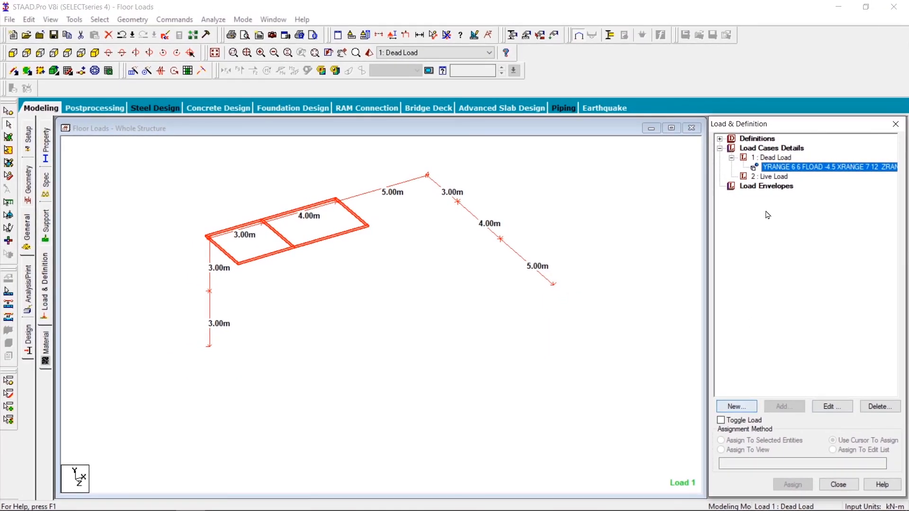
Add a floor load of -5 kN/m2 in Global Y on member group _TOILET_FF to the Dead Load case
{"action": "left_click", "coordinate": [781, 158]}
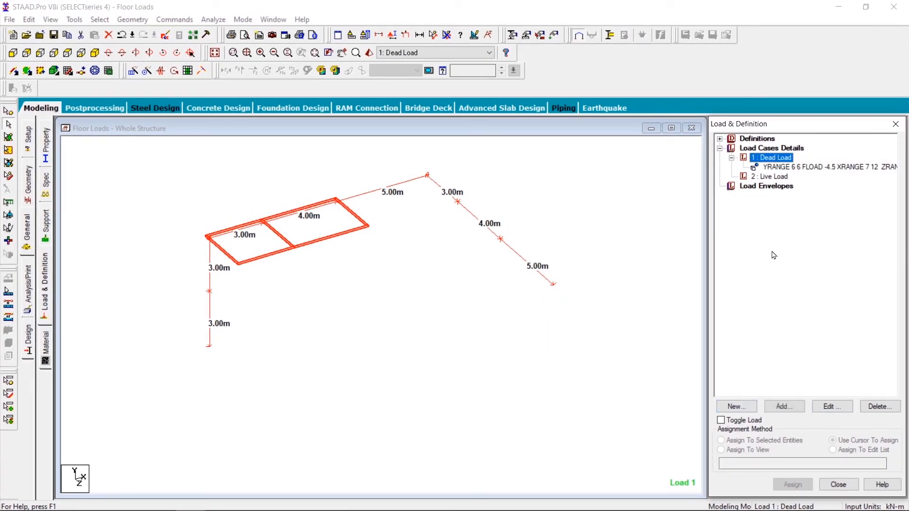
{"action": "left_click", "coordinate": [782, 406]}
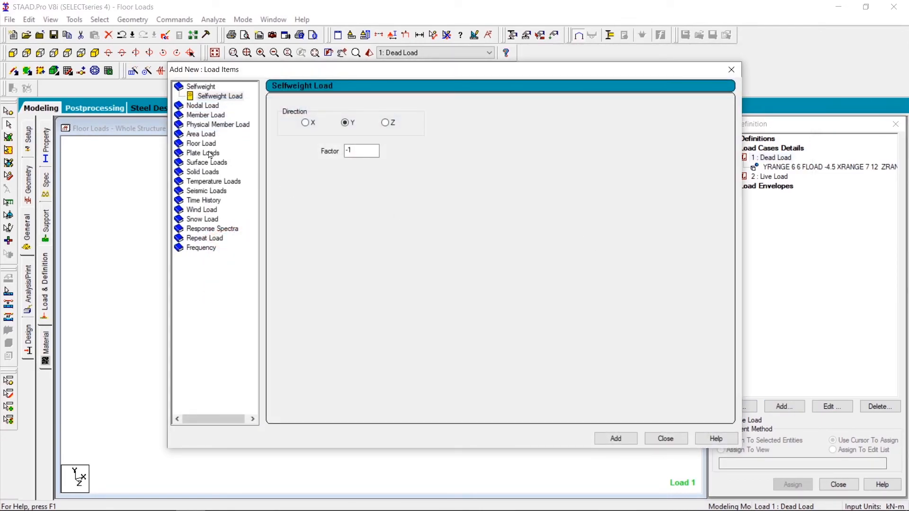
{"action": "left_click", "coordinate": [201, 143]}
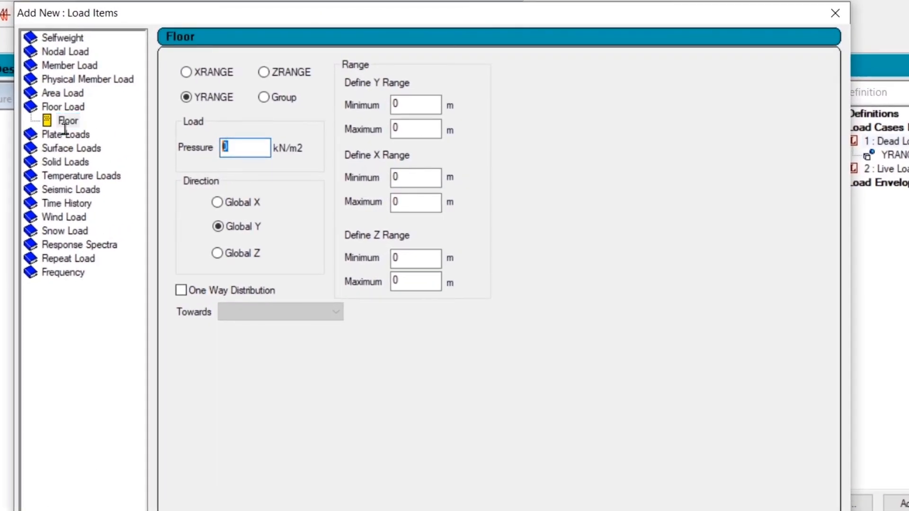
{"action": "type", "text": "-5"}
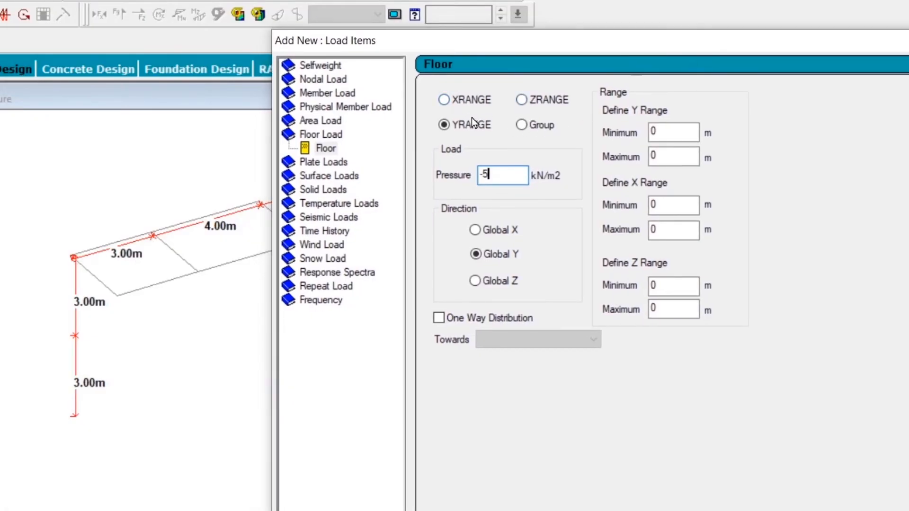
{"action": "left_click", "coordinate": [537, 131]}
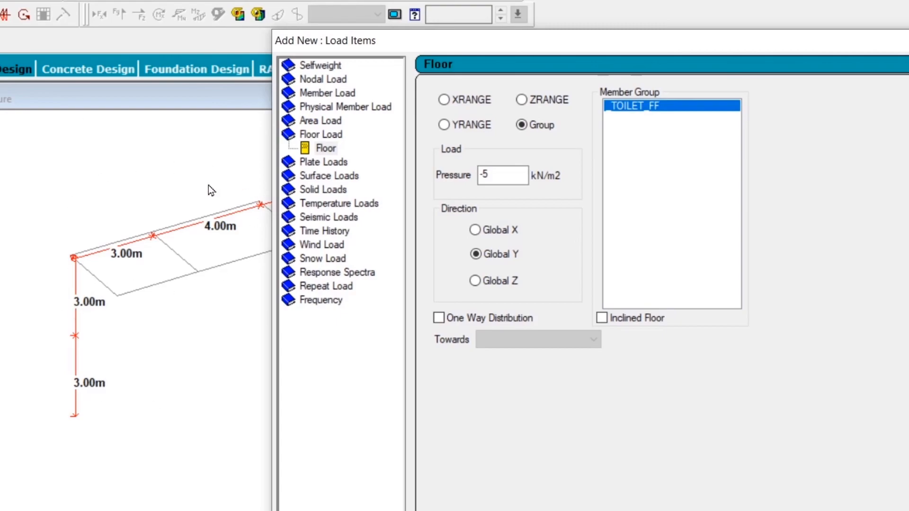
{"action": "left_click_drag", "start_coordinate": [761, 51], "coordinate": [627, 27]}
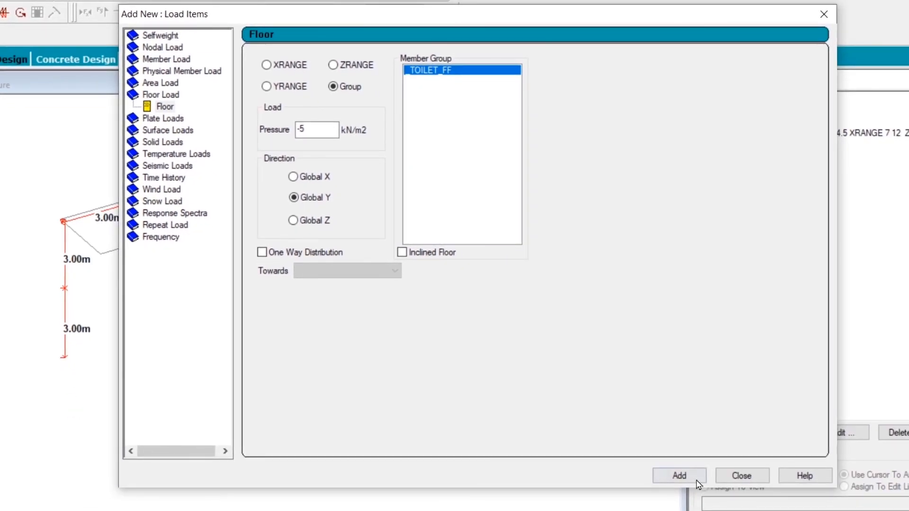
{"action": "left_click", "coordinate": [694, 475]}
{"action": "left_click", "coordinate": [749, 481]}
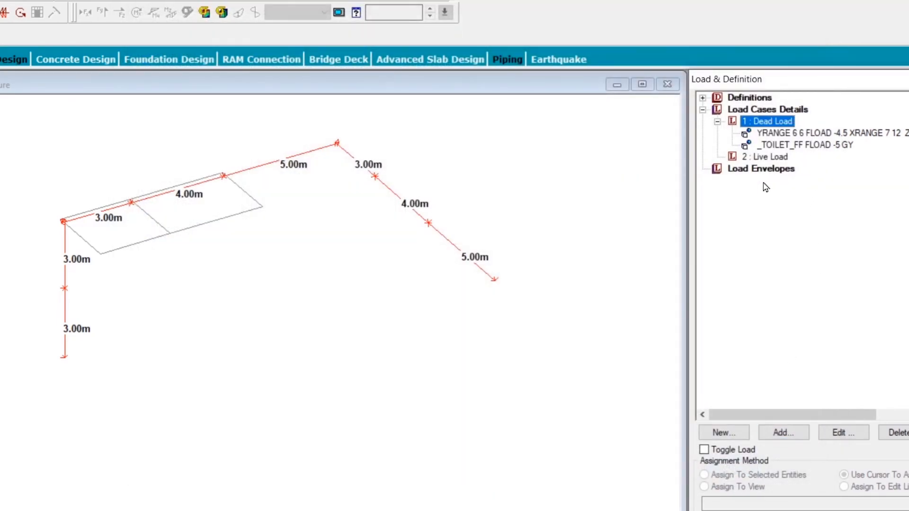
Display the whole structure, highlight the _TOILET_FF floor load on the model and select the Live Load case
{"action": "left_click", "coordinate": [51, 19]}
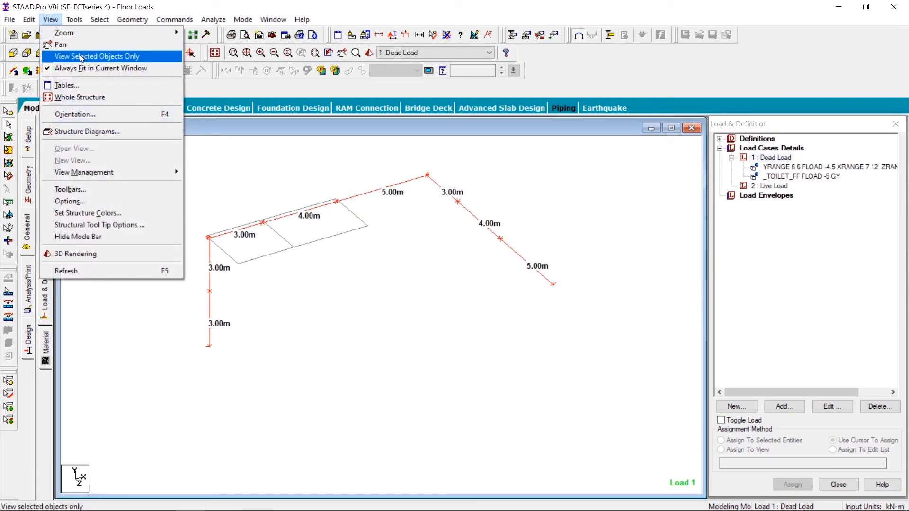
{"action": "left_click", "coordinate": [93, 99]}
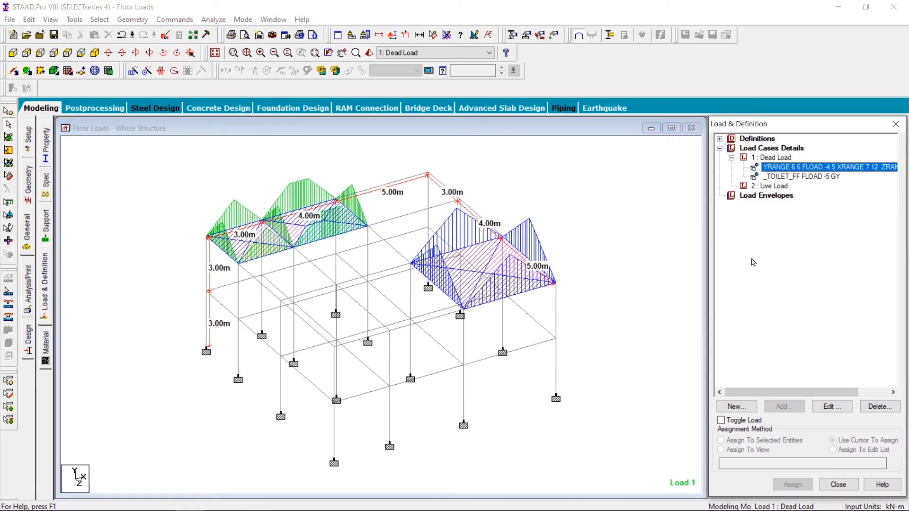
{"action": "left_click", "coordinate": [810, 179]}
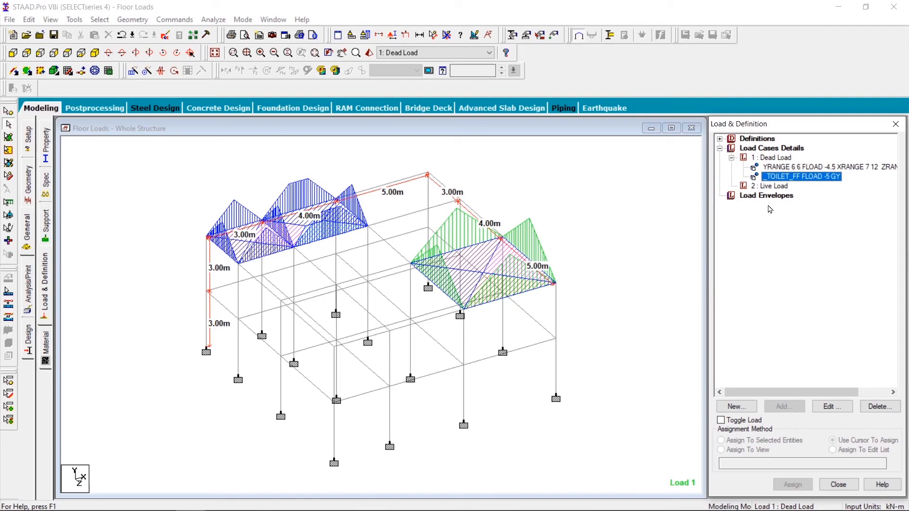
{"action": "left_click", "coordinate": [774, 186]}
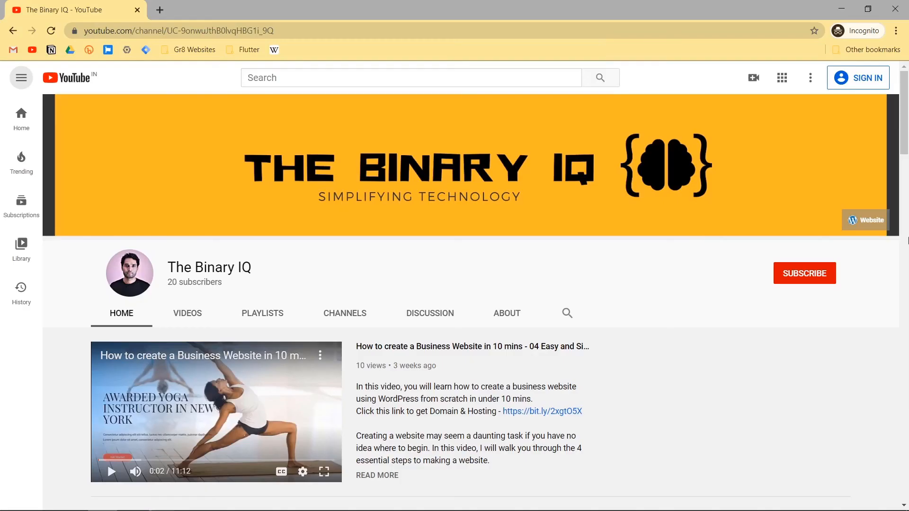
Switch to the browser, look through The Binary IQ channel's home page on YouTube and open its list of videos
{"action": "scroll", "coordinate": [473, 284], "scroll_direction": "down", "scroll_amount": 3}
{"action": "scroll", "coordinate": [474, 283], "scroll_direction": "down", "scroll_amount": 4}
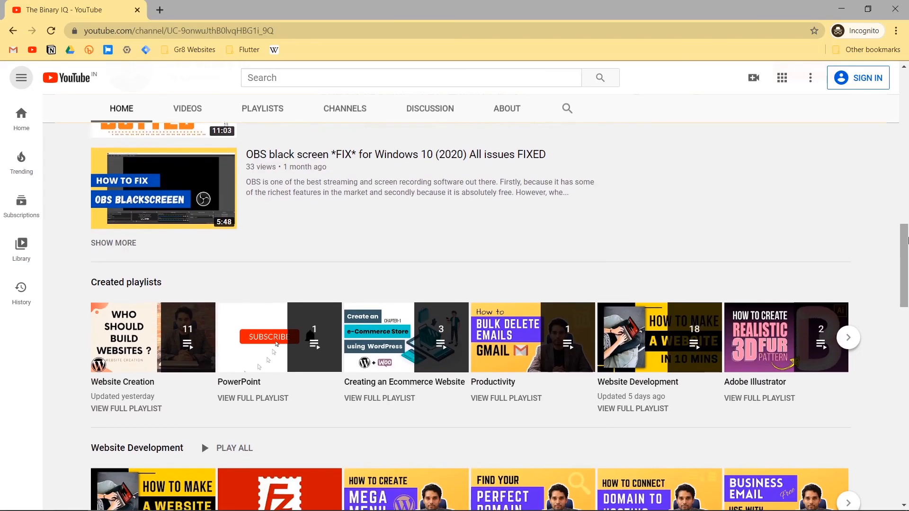
{"action": "scroll", "coordinate": [907, 240], "scroll_direction": "down", "scroll_amount": 4}
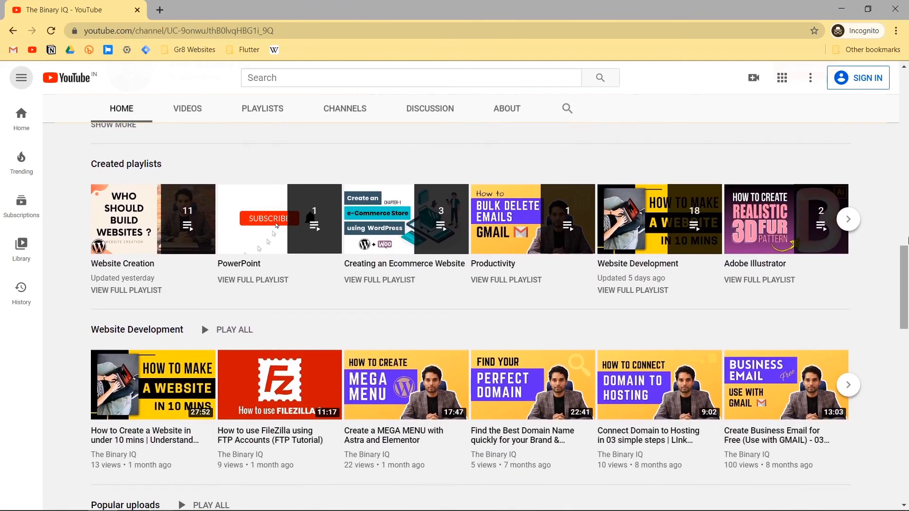
{"action": "scroll", "coordinate": [907, 240], "scroll_direction": "down", "scroll_amount": 5}
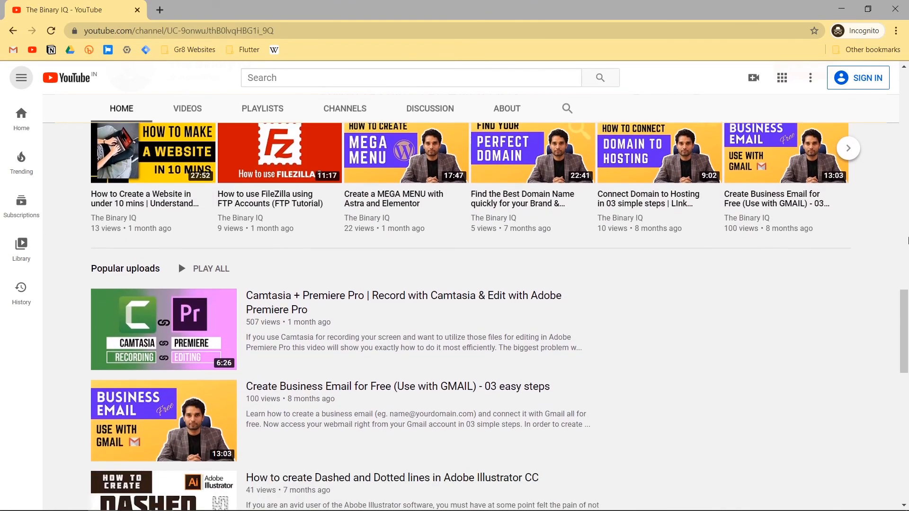
{"action": "scroll", "coordinate": [906, 240], "scroll_direction": "down", "scroll_amount": 6}
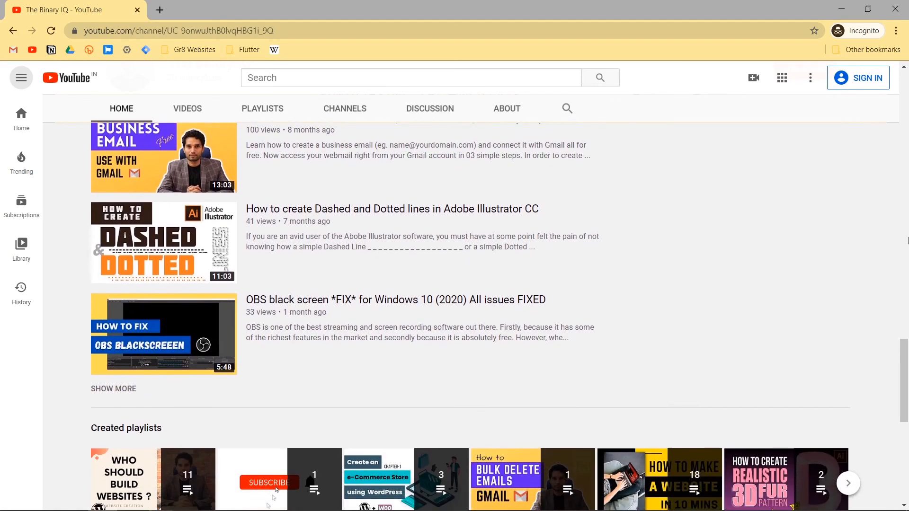
{"action": "scroll", "coordinate": [906, 241], "scroll_direction": "down", "scroll_amount": 7}
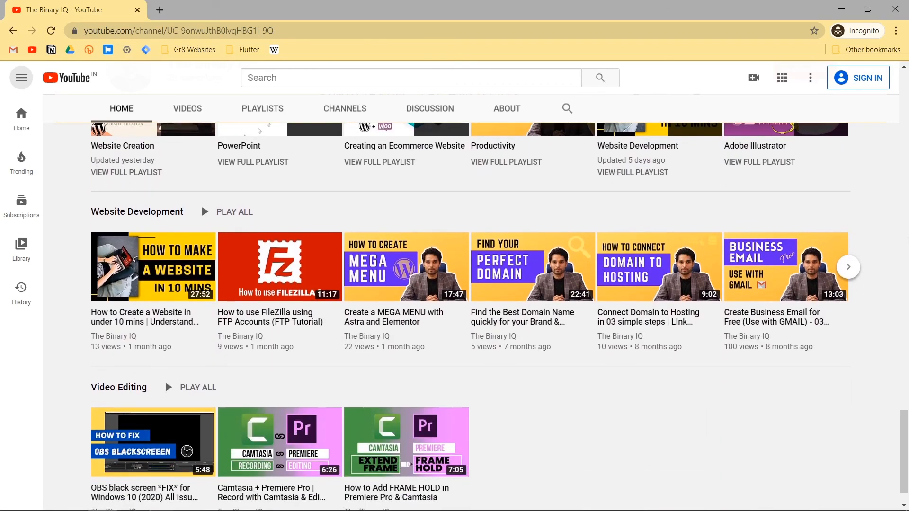
{"action": "scroll", "coordinate": [907, 241], "scroll_direction": "down", "scroll_amount": 1}
{"action": "left_click_drag", "start_coordinate": [907, 470], "coordinate": [907, 130]}
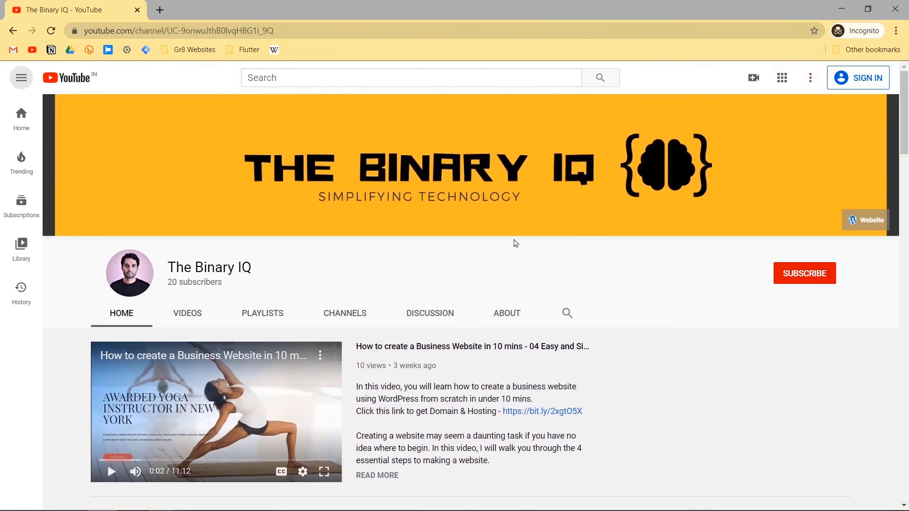
{"action": "left_click", "coordinate": [171, 318]}
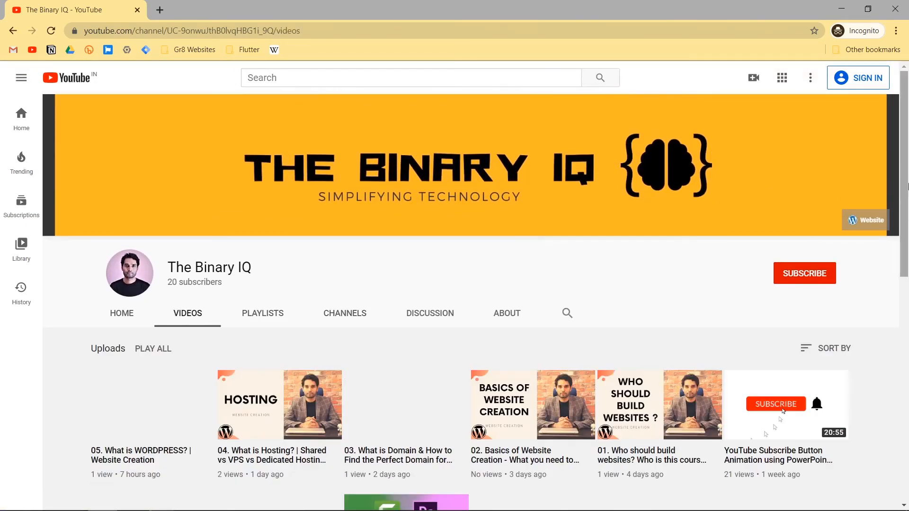